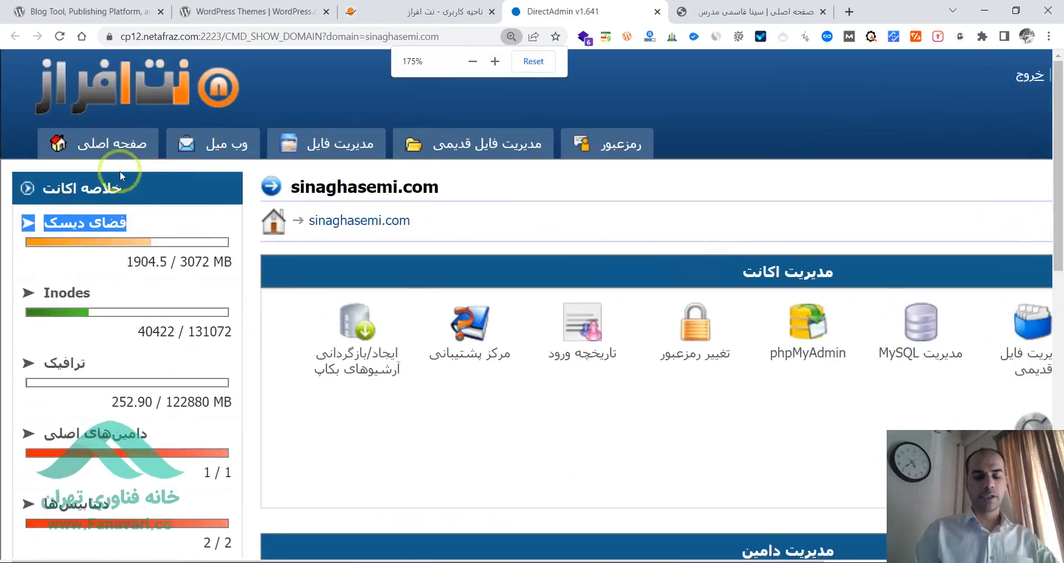
- Examine the disk space usage in the hosting account summary, highlighting its label
key(ctrl+minus)
key(ctrl+plus)
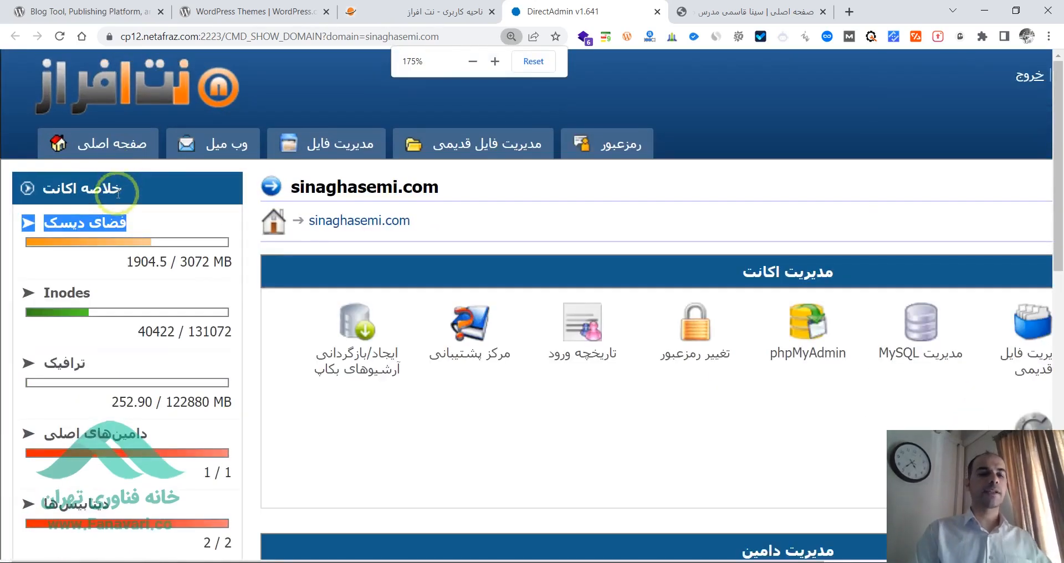
click(138, 235)
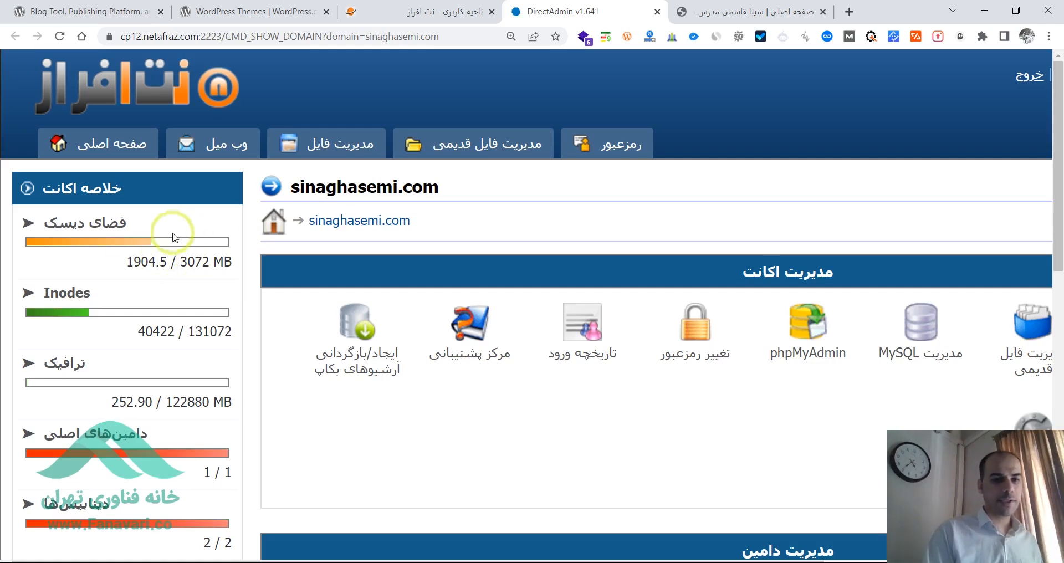
double_click(94, 222)
triple_click(93, 222)
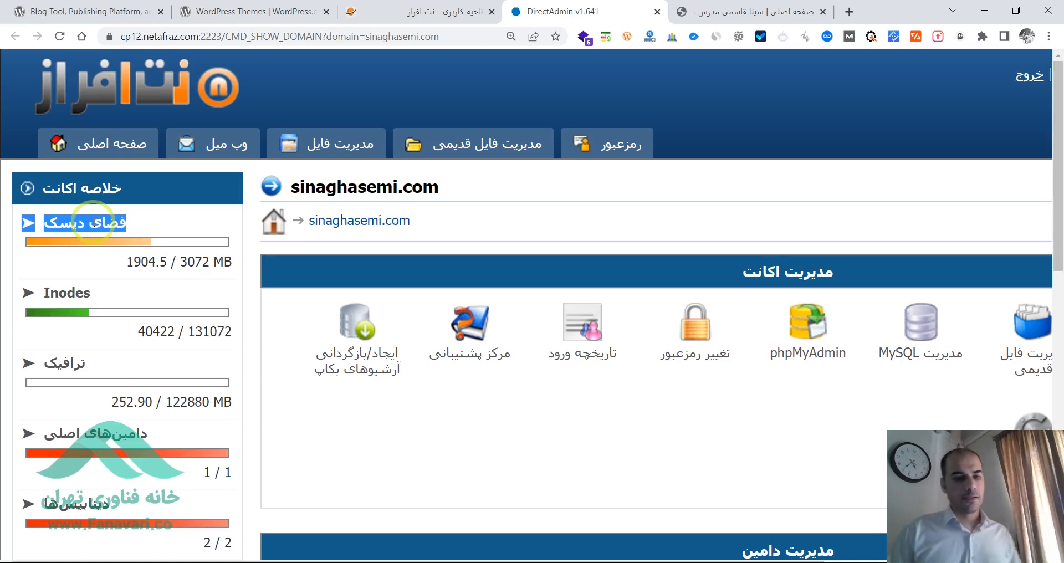
- Look over the control panel's account, domain, email and advanced settings sections
key(ctrl+minus)
key(ctrl+minus)
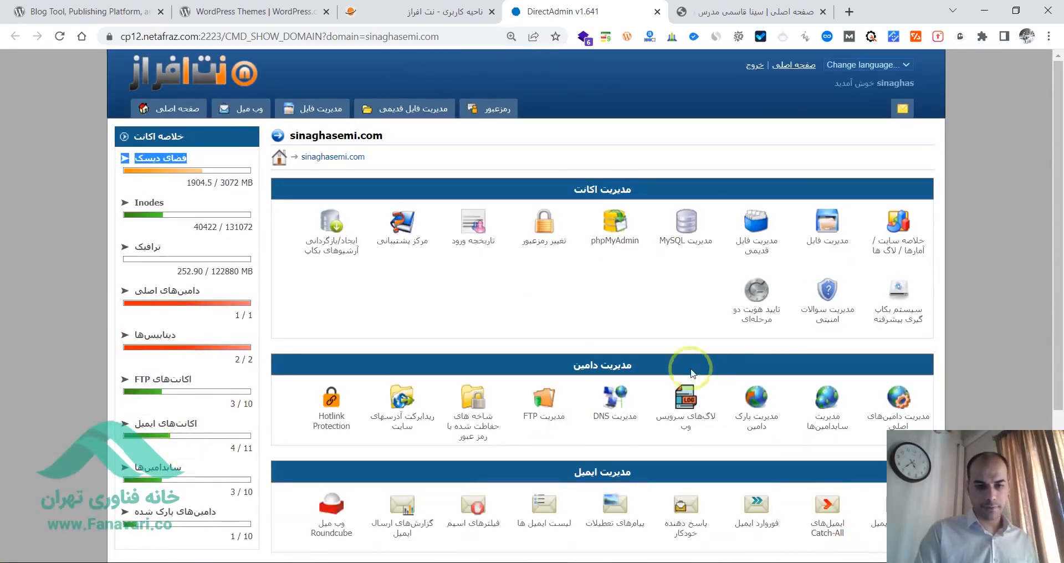
drag(1059, 206, 1051, 185)
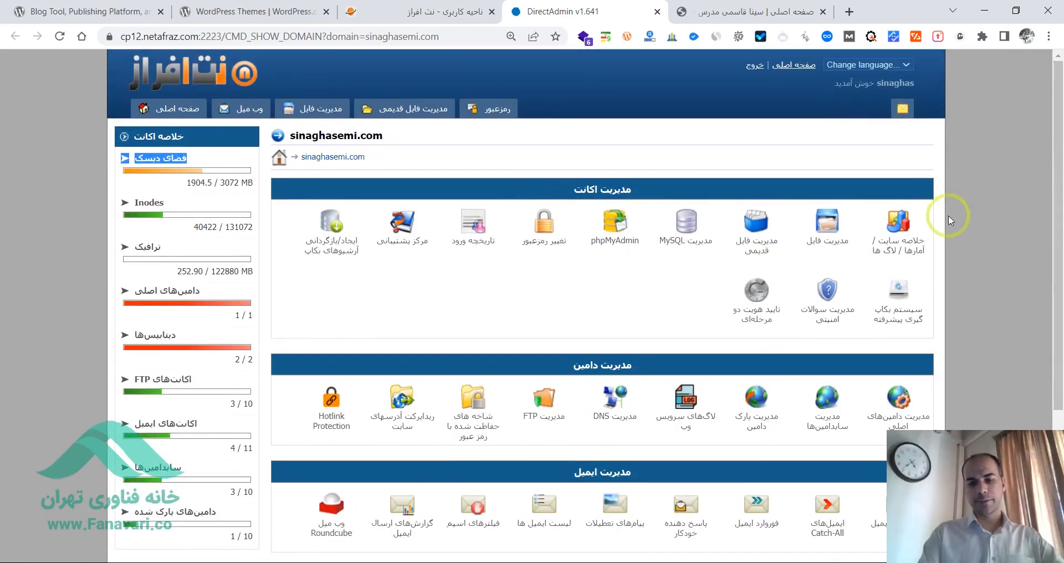
key(ctrl+minus)
key(ctrl+minus)
key(ctrl+minus)
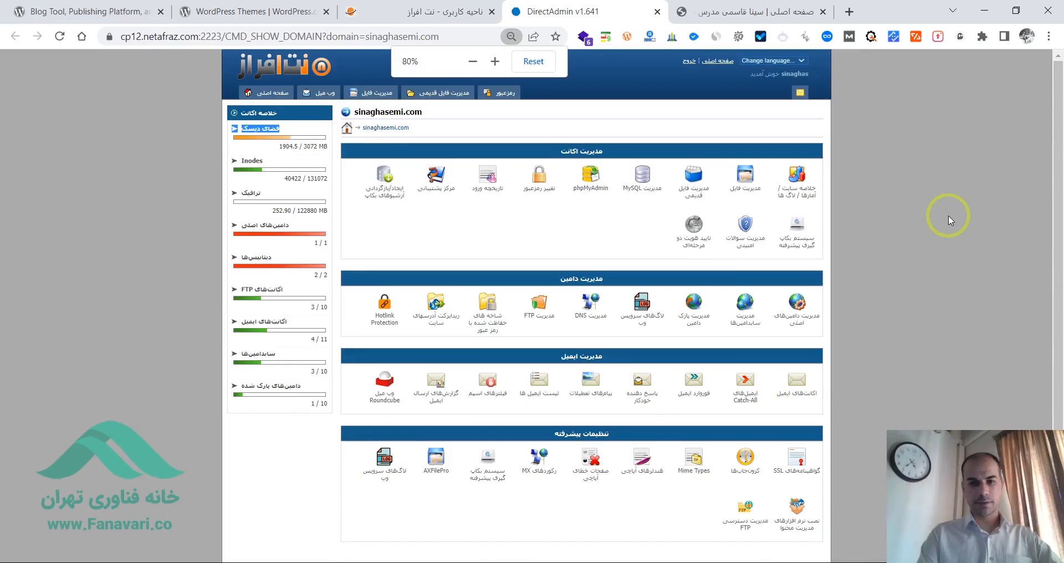
key(ctrl+plus)
key(ctrl+plus)
key(ctrl+plus)
key(ctrl+plus)
key(ctrl+plus)
key(ctrl+plus)
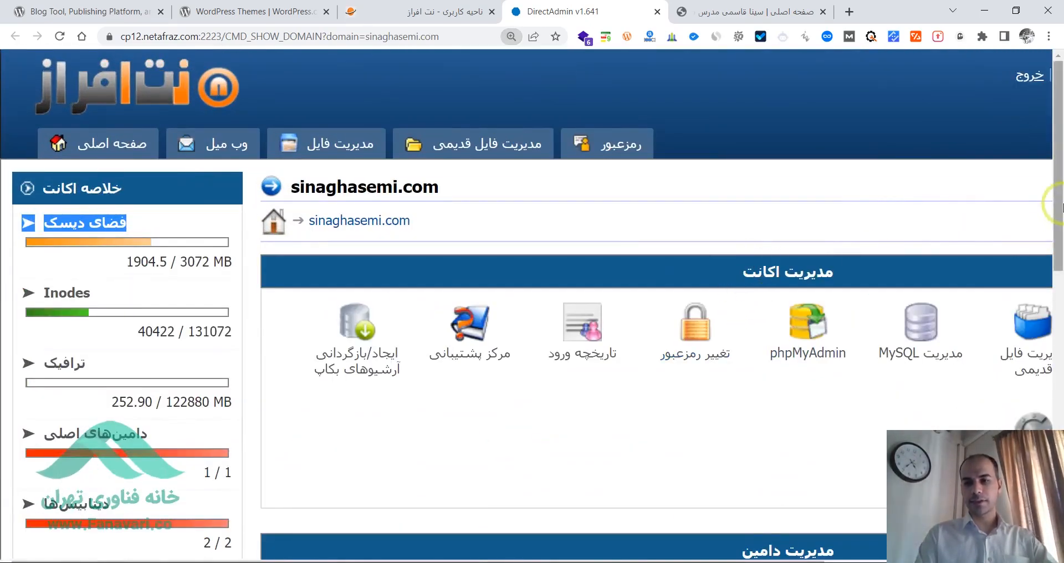
scroll(1047, 260, down, 2)
drag(1056, 227, 1060, 366)
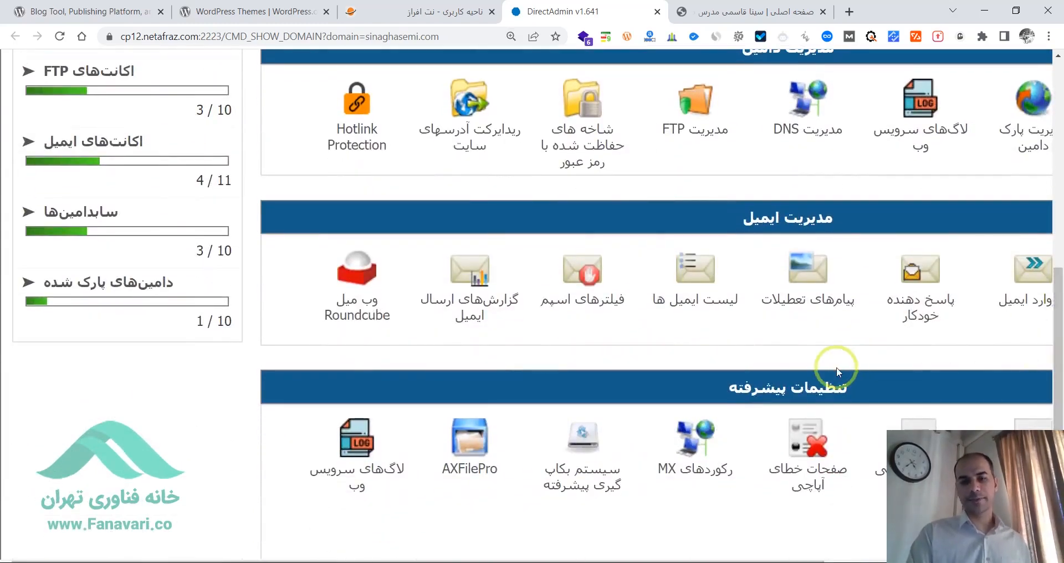
key(ctrl+minus)
key(ctrl+minus)
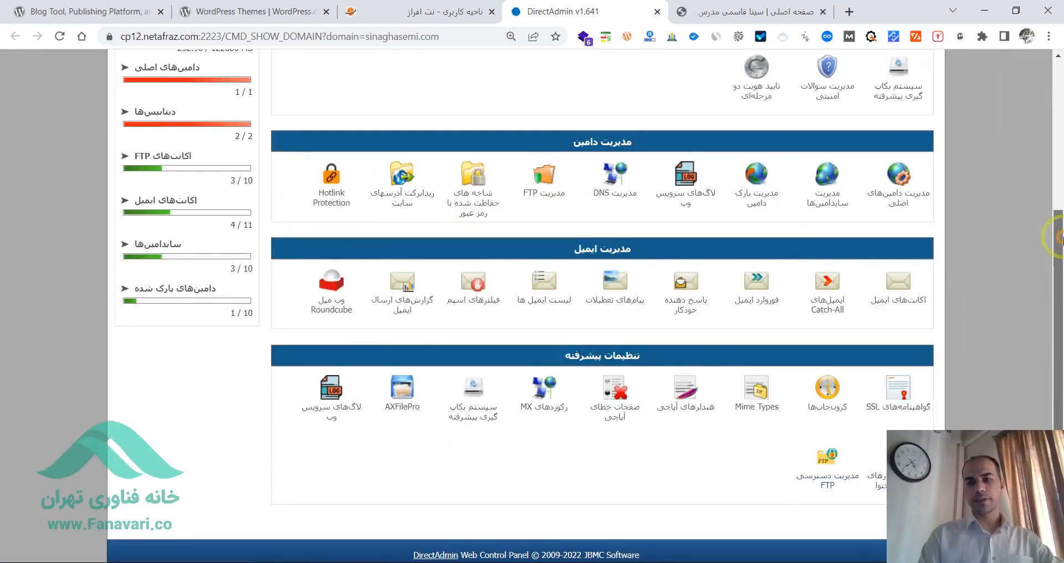
drag(1056, 227, 1059, 97)
key(ctrl+plus)
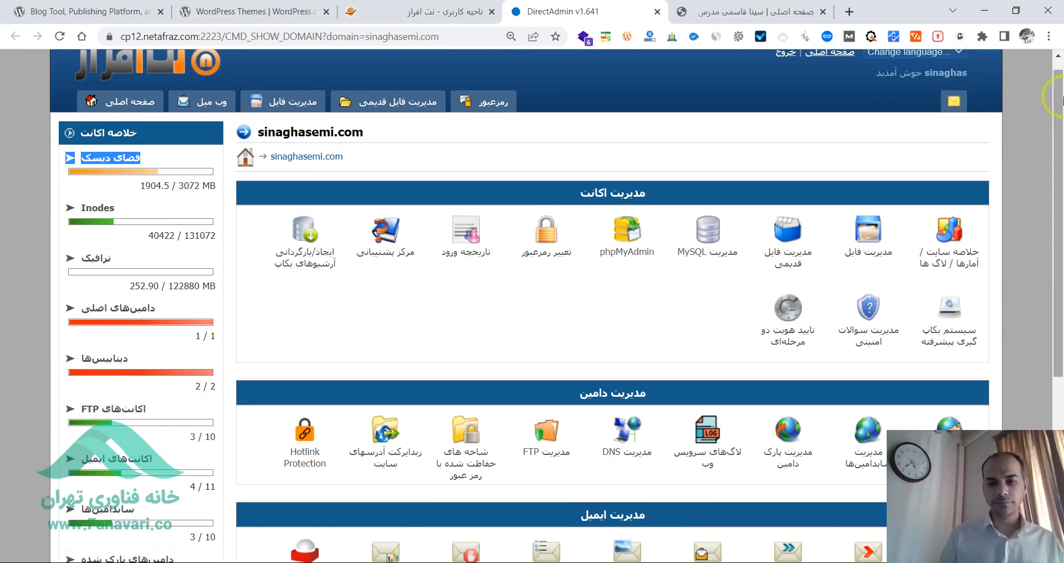
mouse_move(1061, 157)
mouse_down()
mouse_move(1058, 284)
mouse_move(1061, 169)
mouse_up()
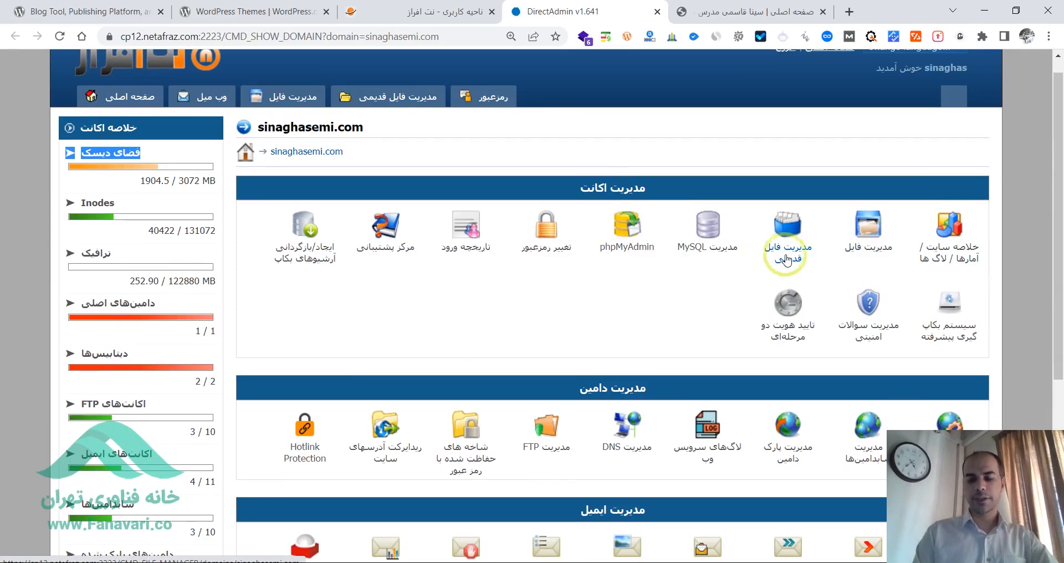
- Open the old file manager (مدیریت فایل قدیمی) from the account management section
key(ctrl+plus)
key(ctrl+plus)
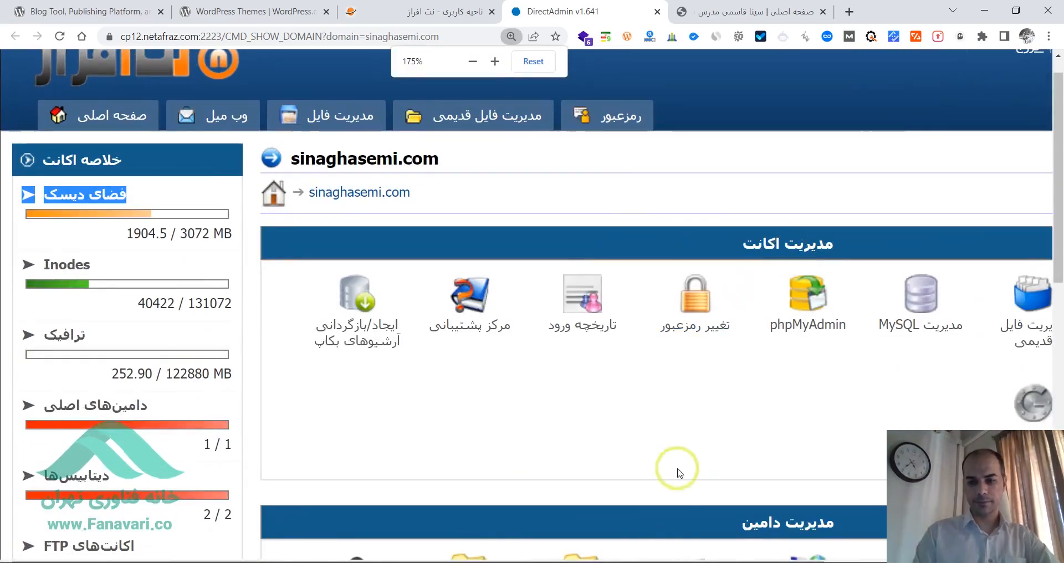
drag(636, 561, 899, 560)
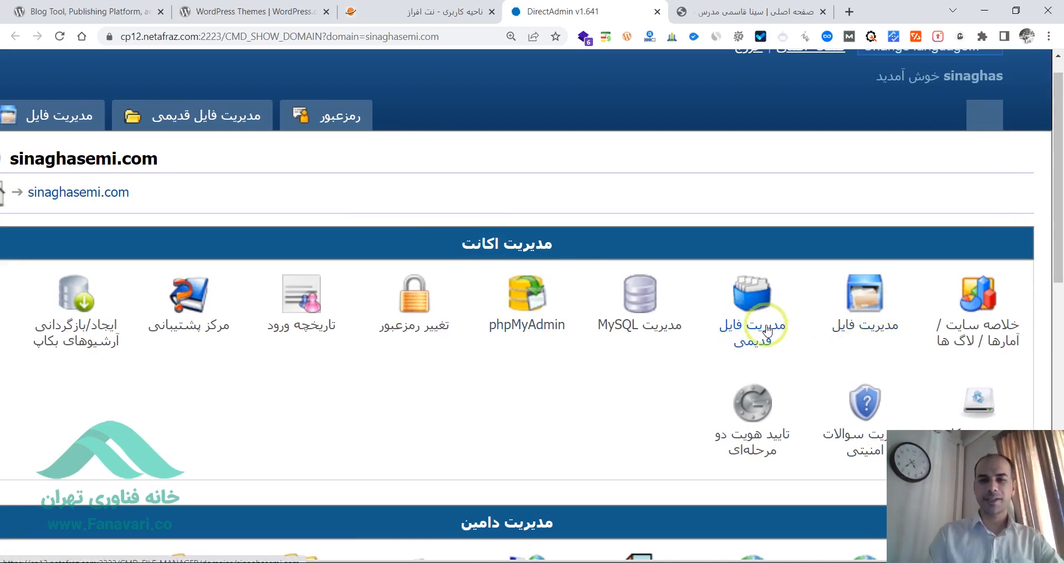
key(ctrl+plus)
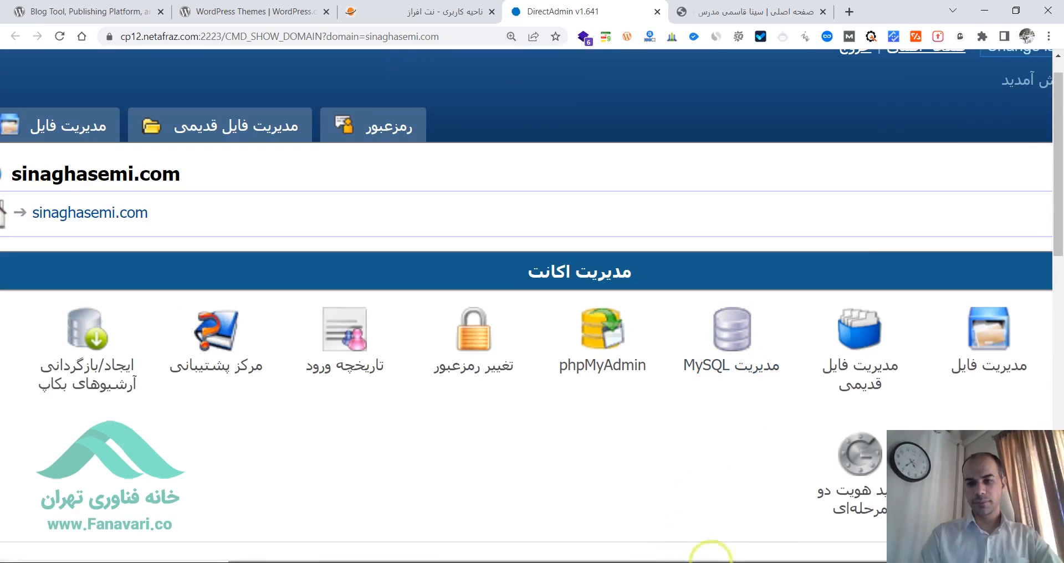
drag(827, 560, 931, 559)
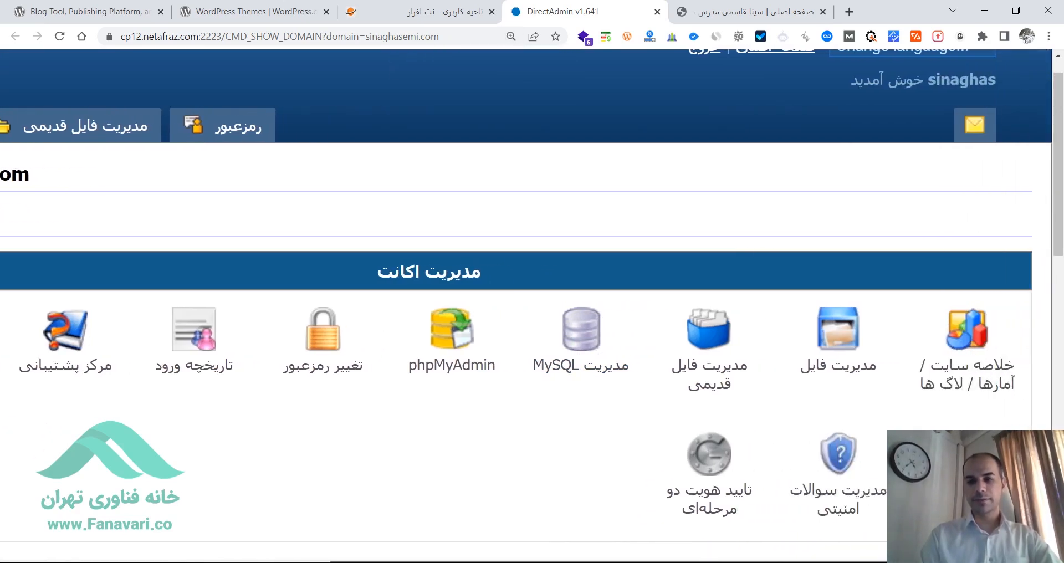
click(714, 359)
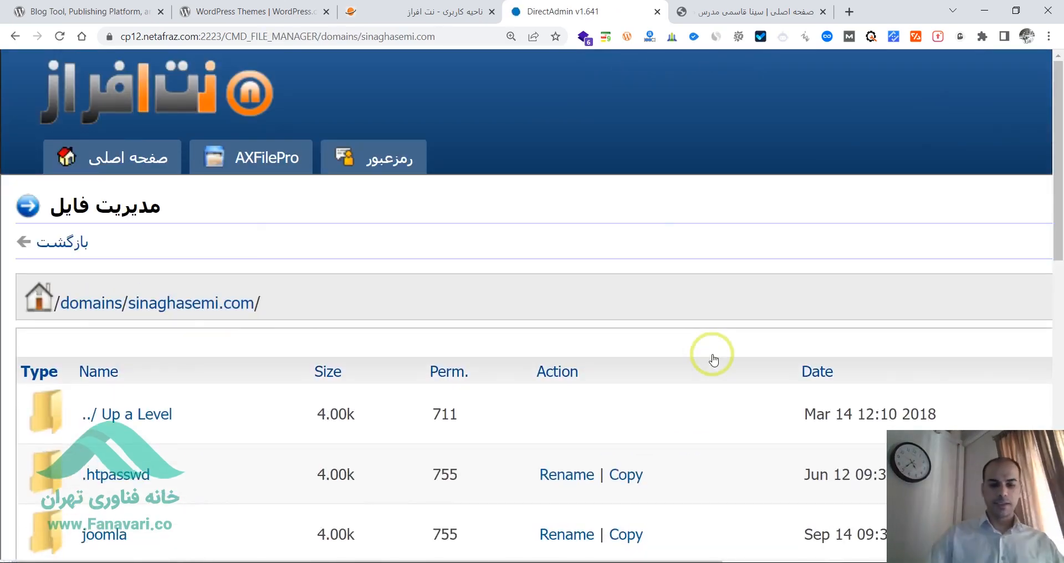
- Open the domain's public_html folder and show its file listing at a readable size
scroll(1053, 271, down, 3)
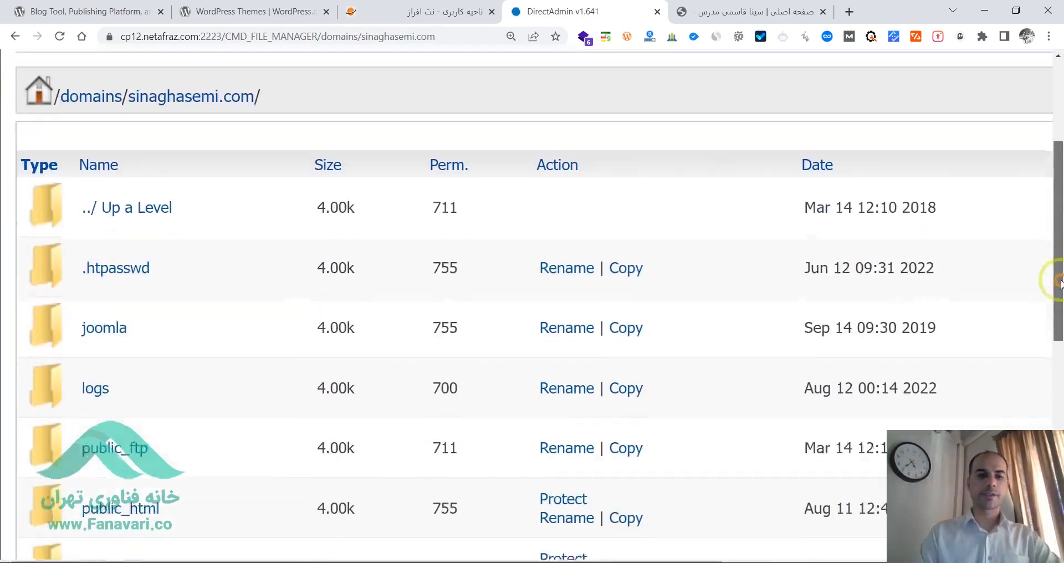
drag(1058, 302, 1058, 327)
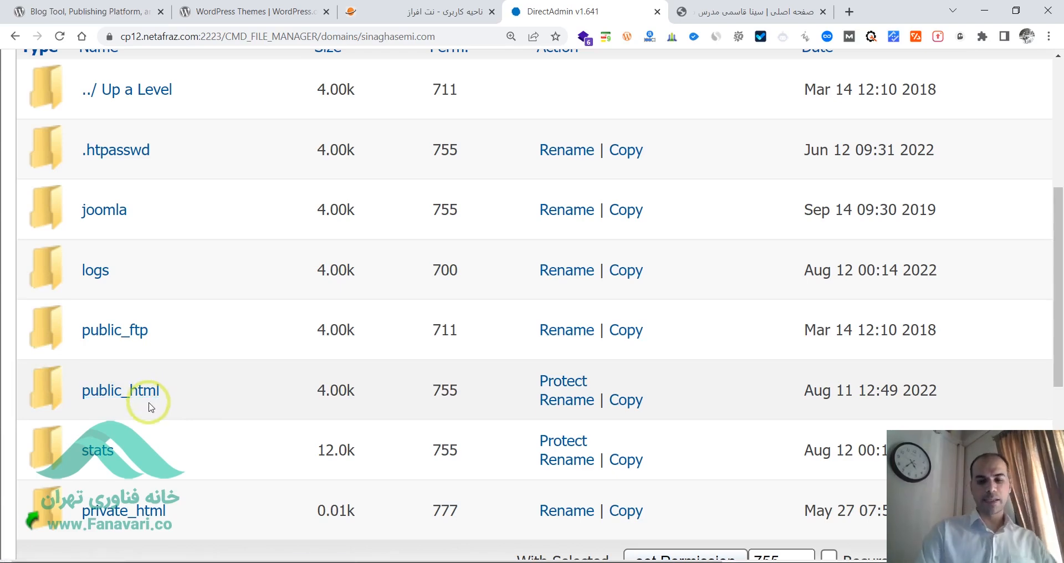
key(ctrl+plus)
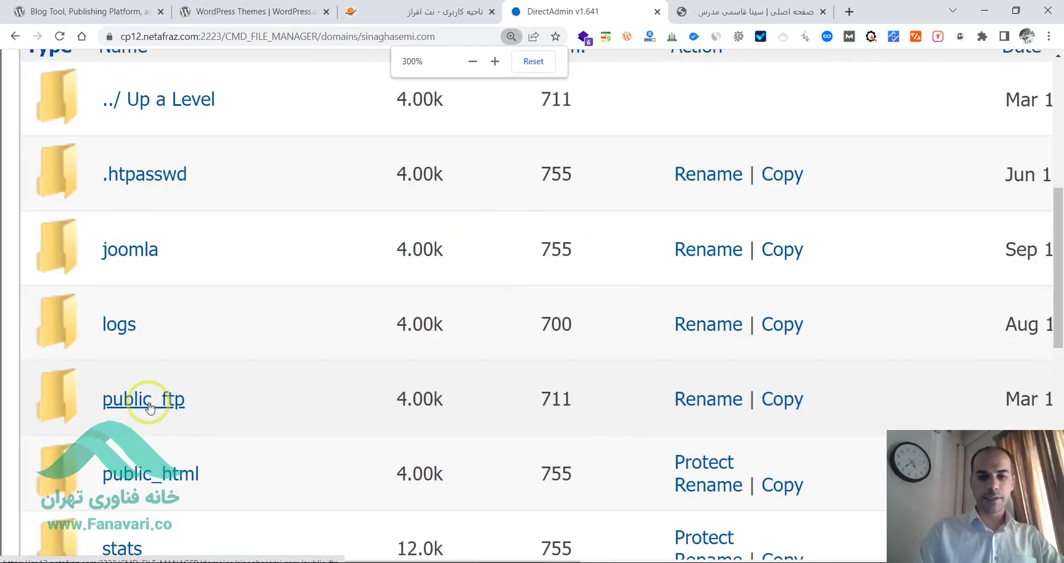
drag(1055, 281, 1057, 317)
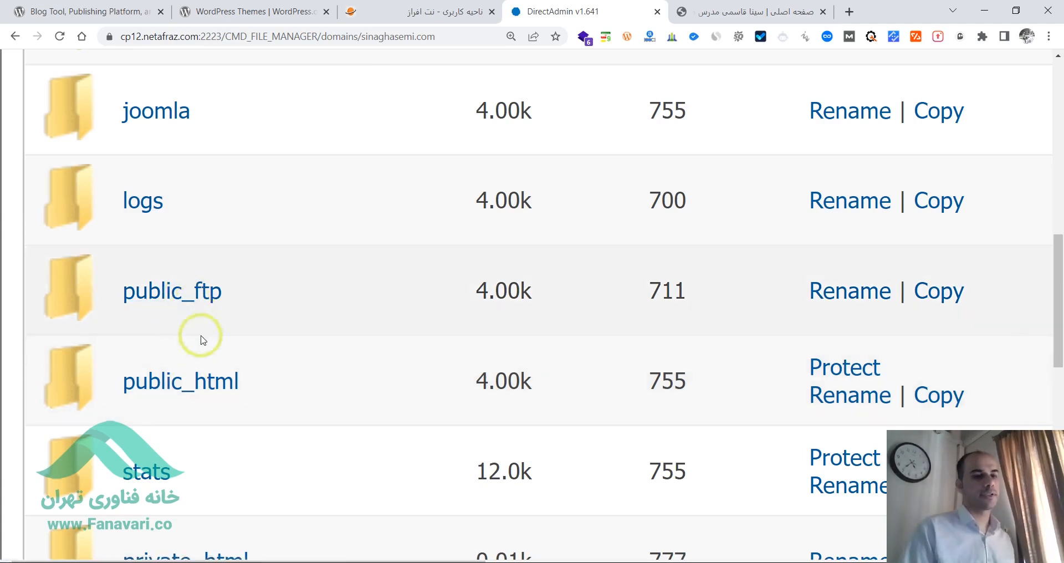
click(216, 391)
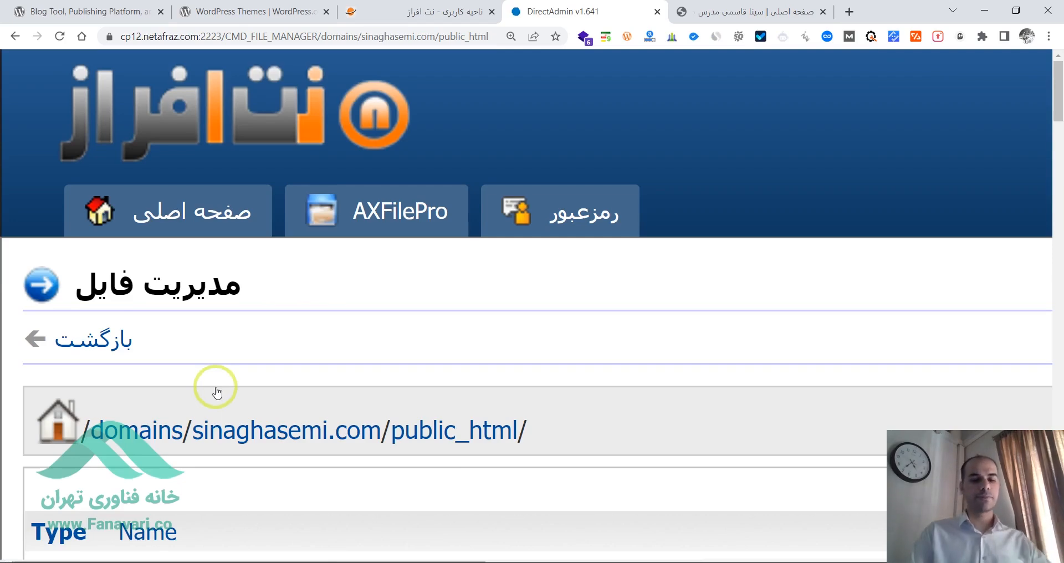
key(ctrl+0)
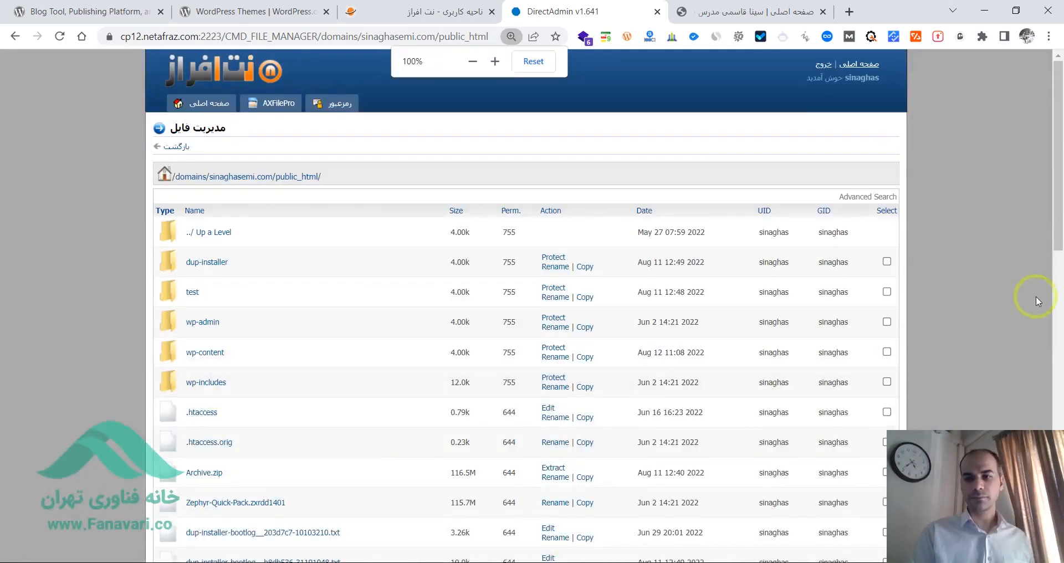
mouse_move(1059, 221)
mouse_down()
mouse_move(1060, 289)
mouse_move(1060, 211)
mouse_up()
key(ctrl+plus)
key(ctrl+plus)
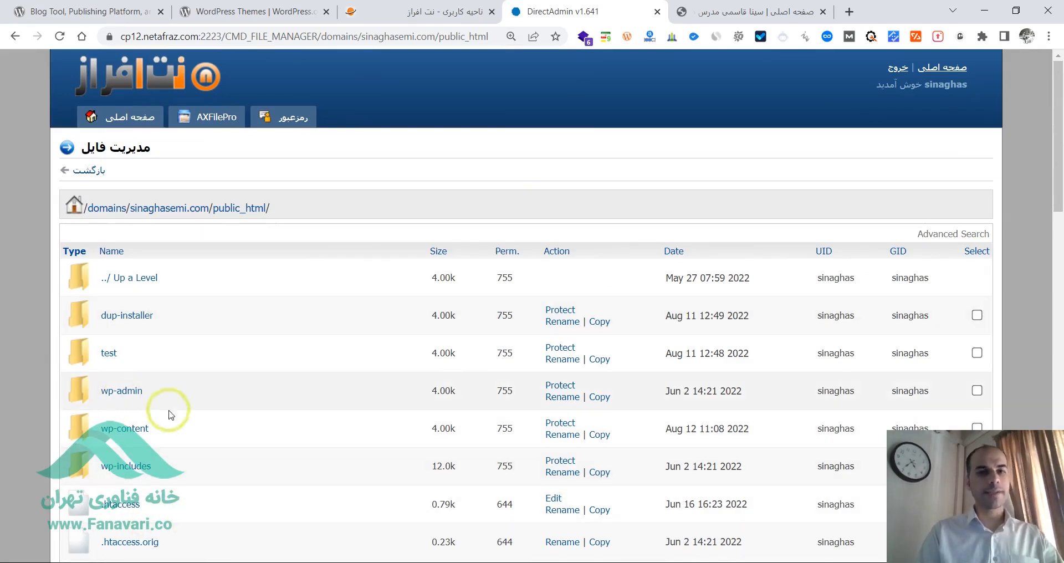
- Compare the live website's home page with the WordPress files in the public_html folder
click(774, 7)
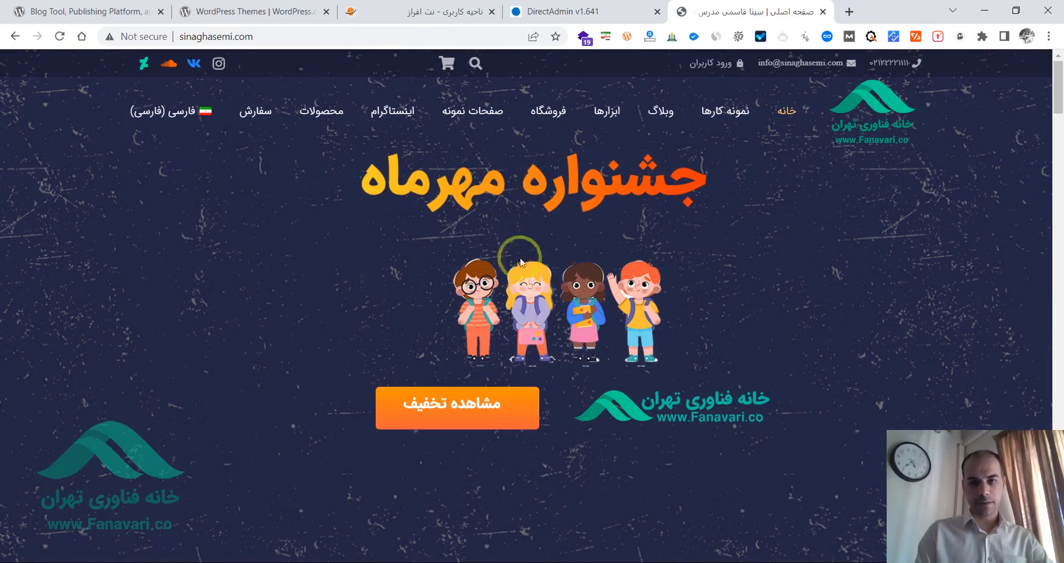
click(515, 8)
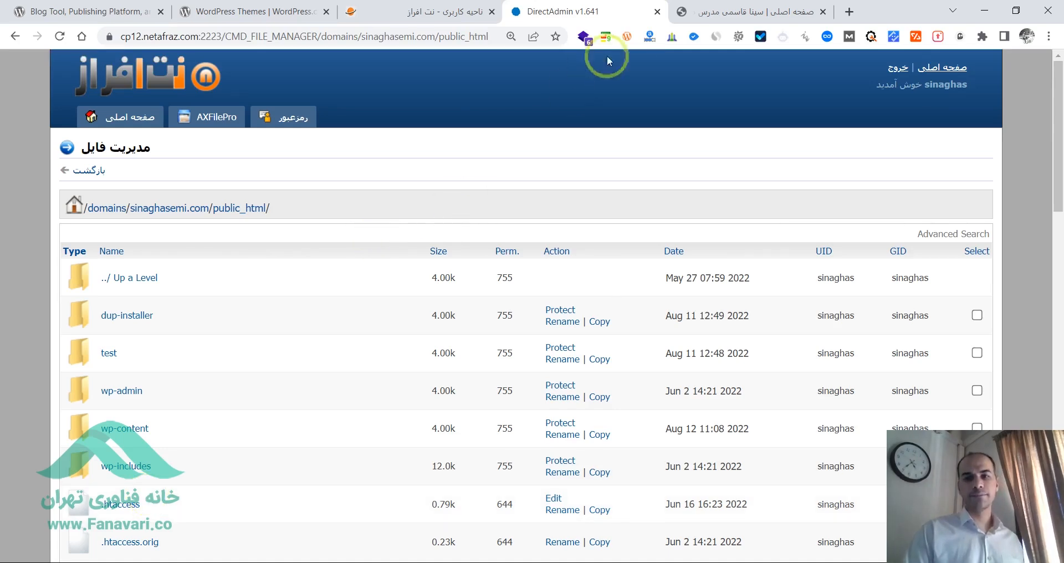
click(702, 17)
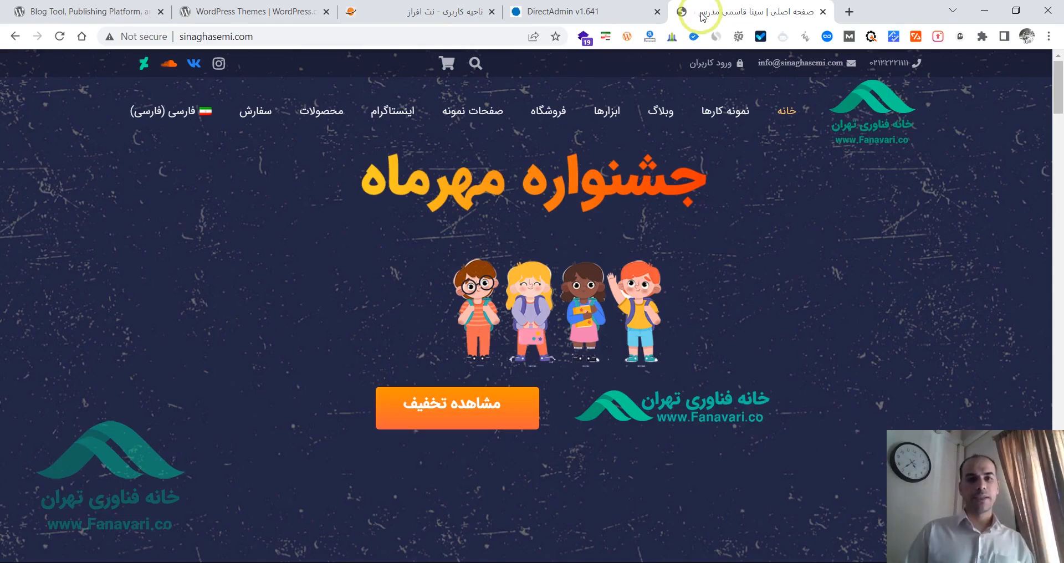
click(600, 11)
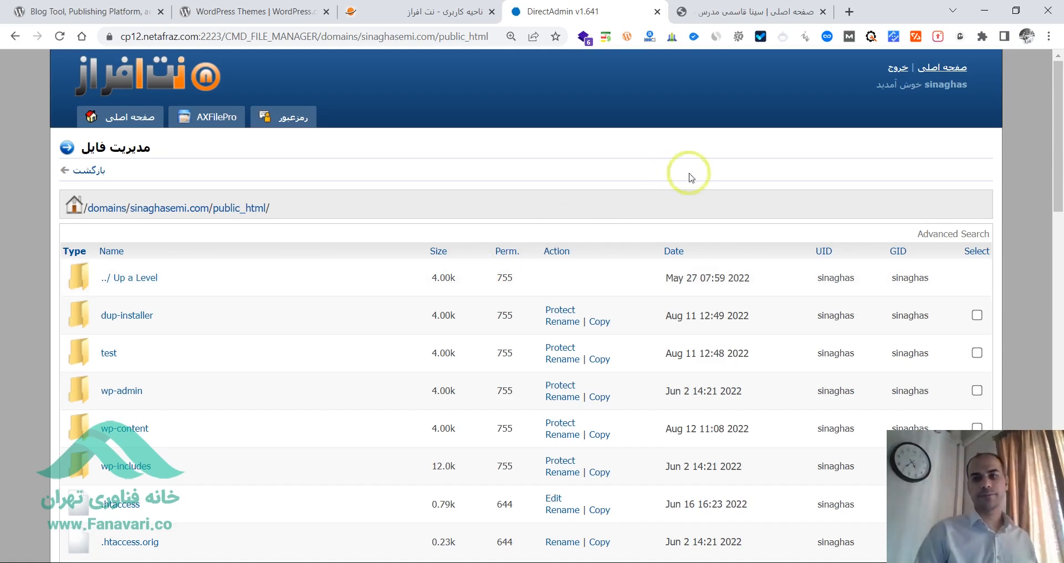
- Switch to the Netafraz client area and open the active E2 hosting service from its home page
click(424, 4)
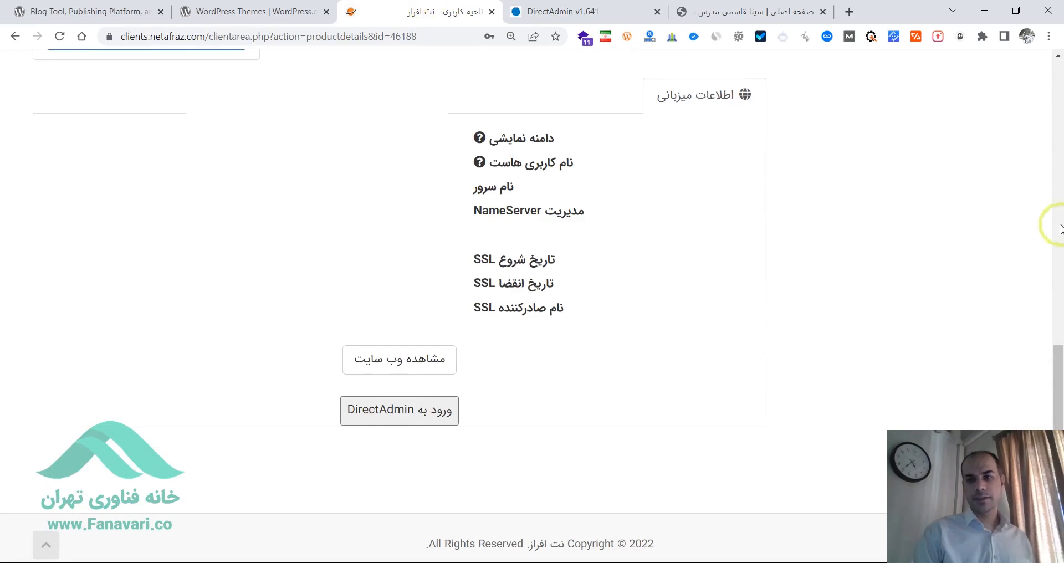
scroll(1052, 373, up, 1)
scroll(1059, 213, up, 10)
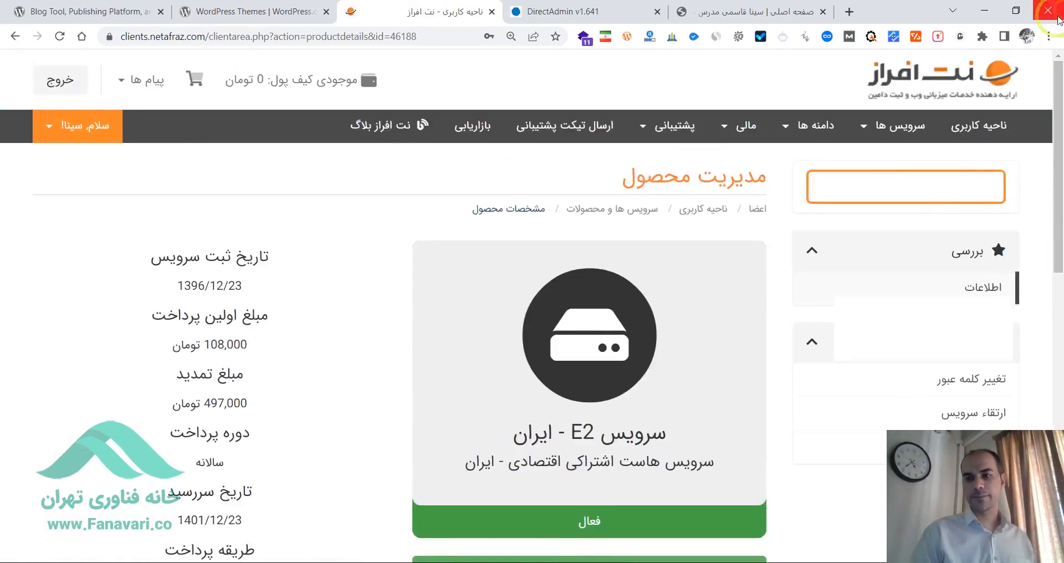
click(973, 128)
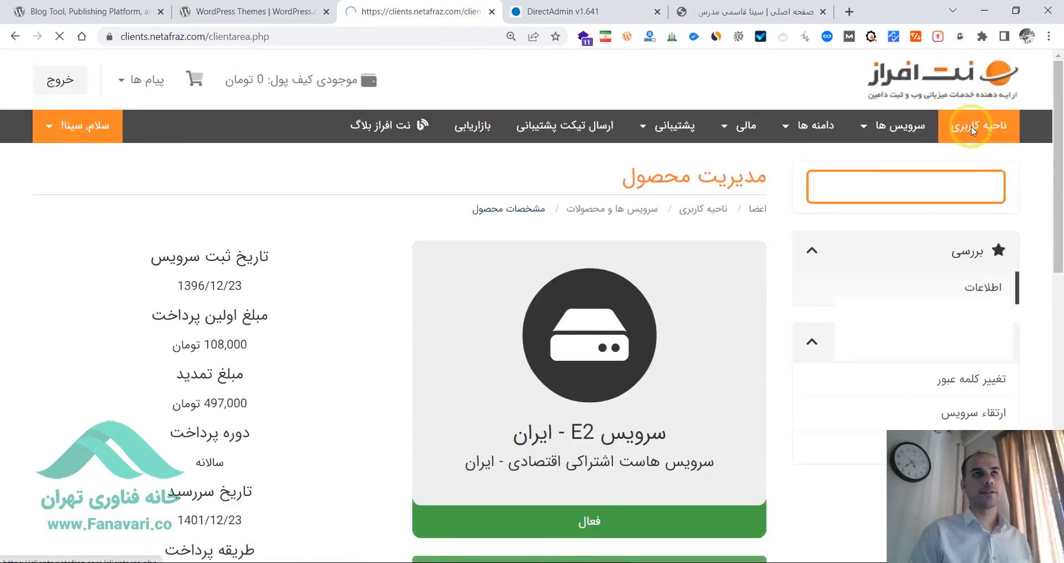
scroll(1060, 222, down, 2)
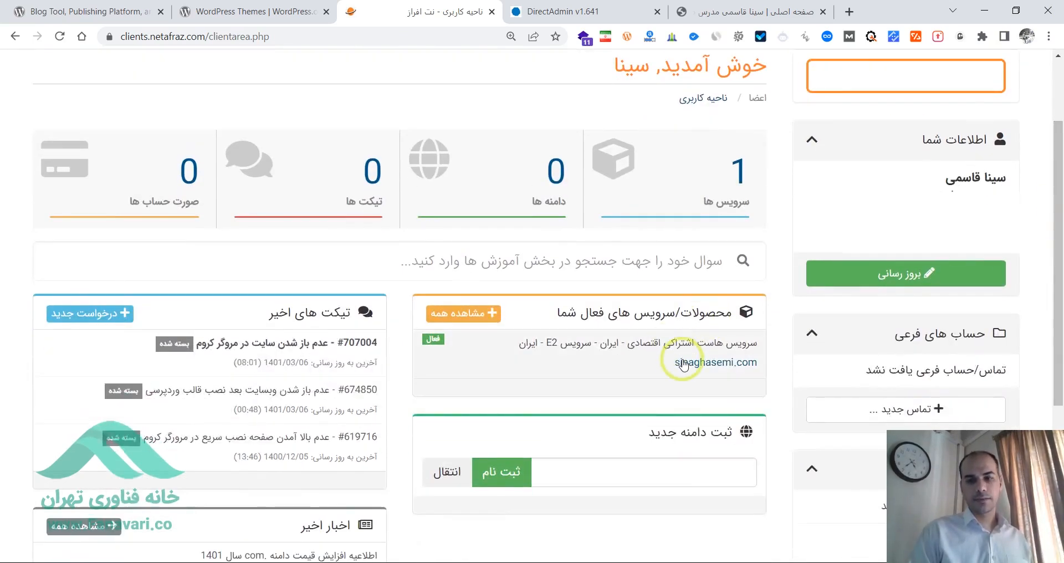
click(684, 364)
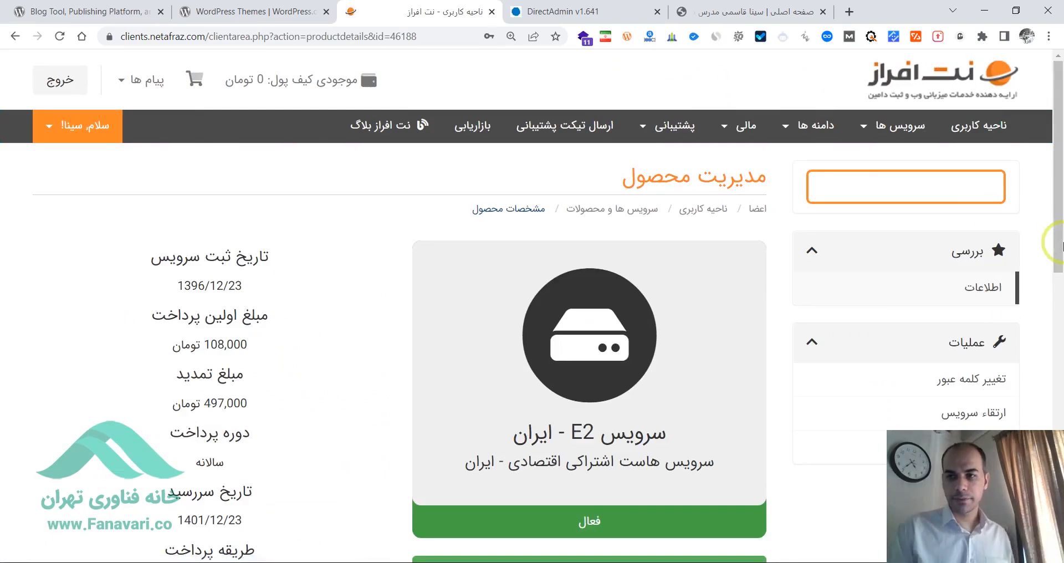
- Find the DirectAdmin login in the hosting information and return to the public_html file listing
drag(1061, 244, 1060, 548)
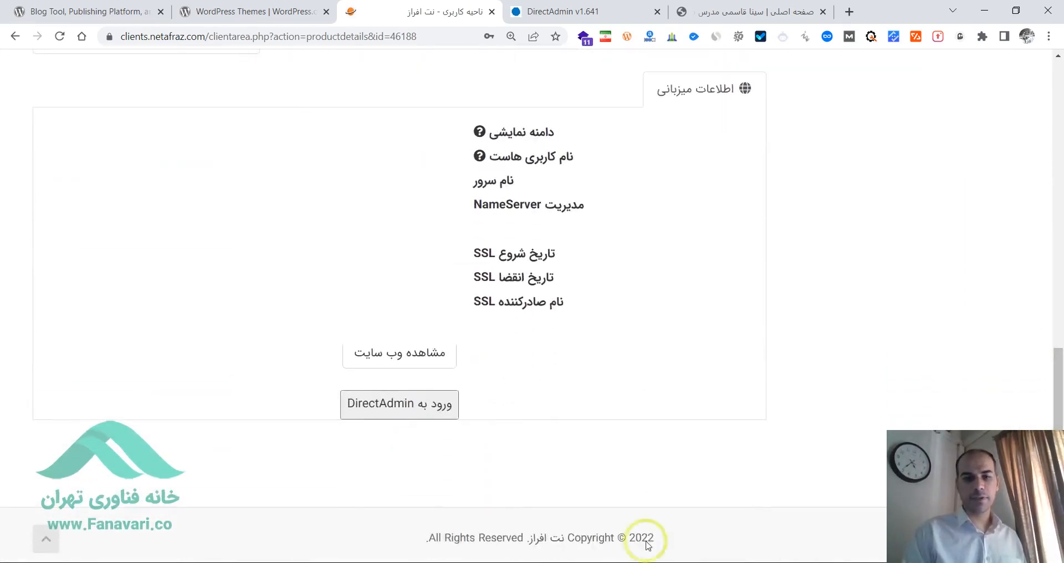
click(396, 408)
click(561, 8)
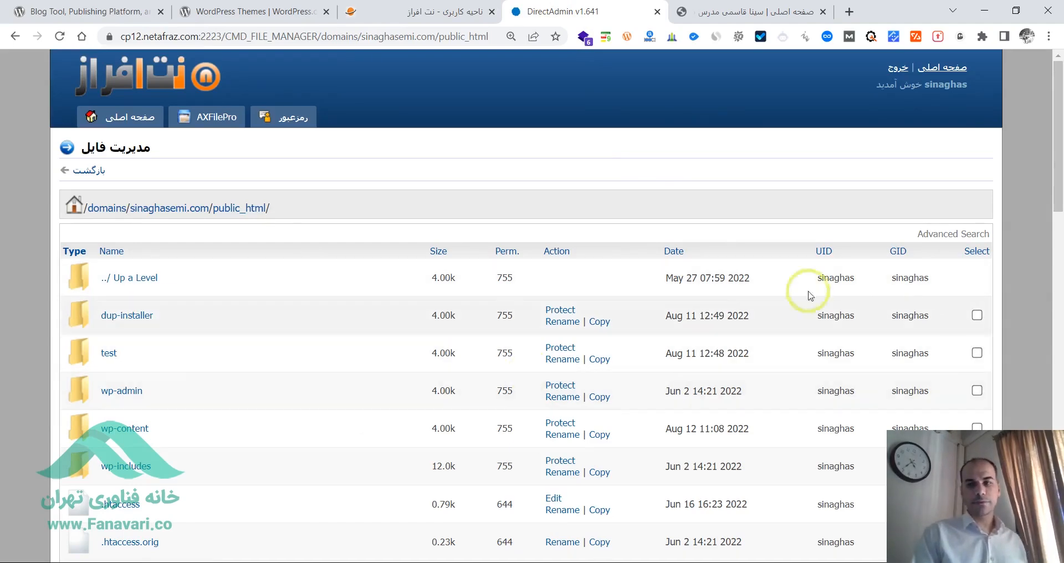
mouse_move(1057, 164)
mouse_down()
mouse_move(1052, 219)
mouse_move(1045, 166)
mouse_move(1051, 174)
mouse_up()
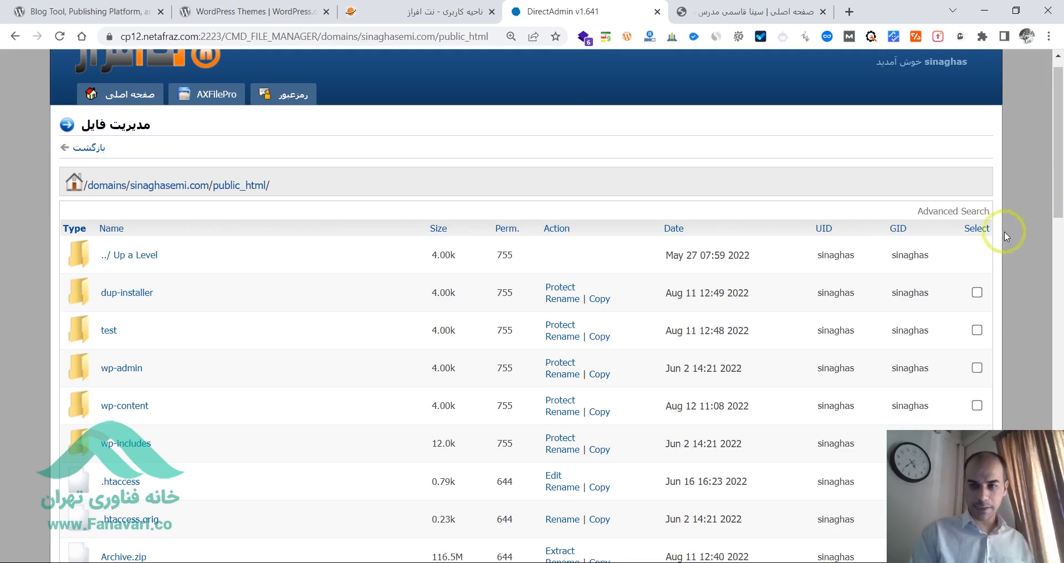
- Select every file and folder in public_html and check the selection throughout the listing
click(978, 229)
drag(1059, 201, 1058, 521)
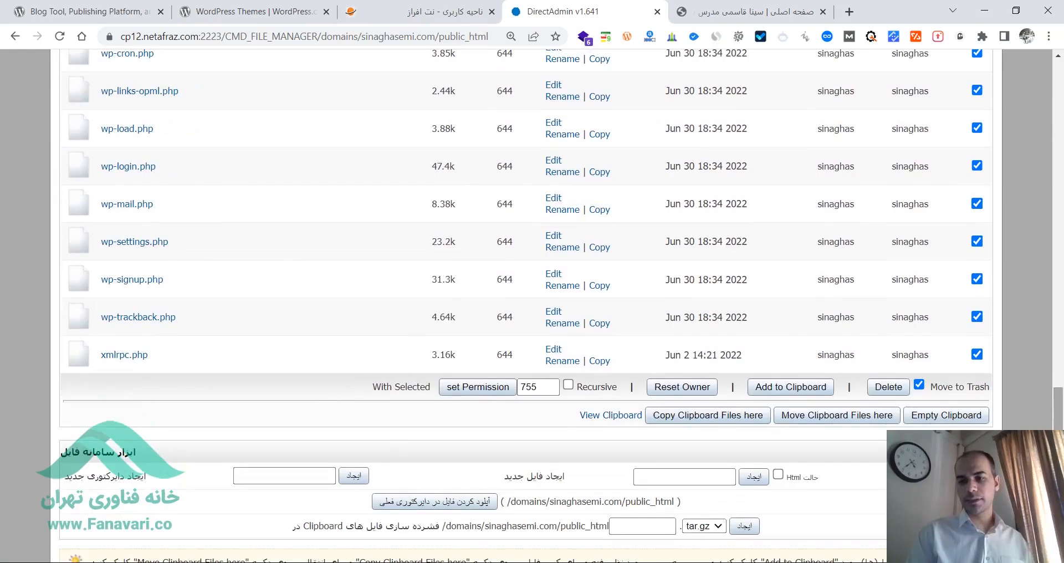
drag(1058, 393, 1059, 240)
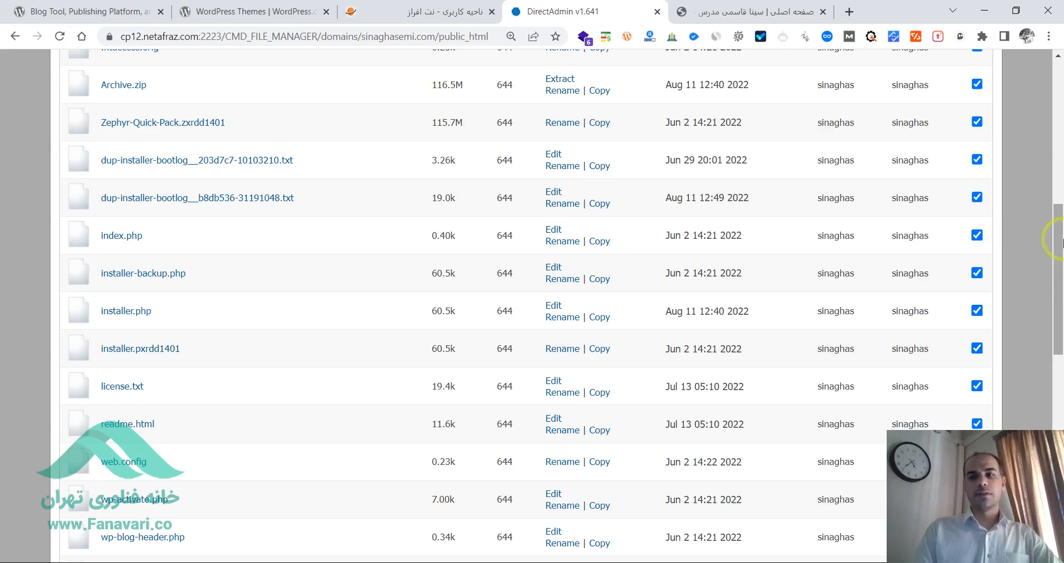
drag(1060, 283, 1060, 171)
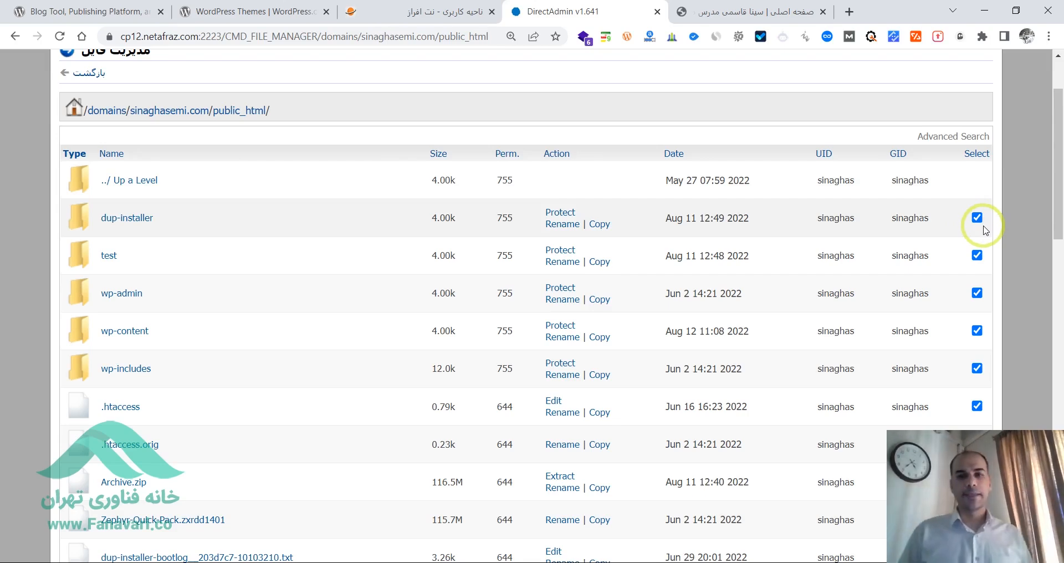
- Turn off Move to Trash for the selected files so that deletion is permanent
drag(1058, 194, 1058, 474)
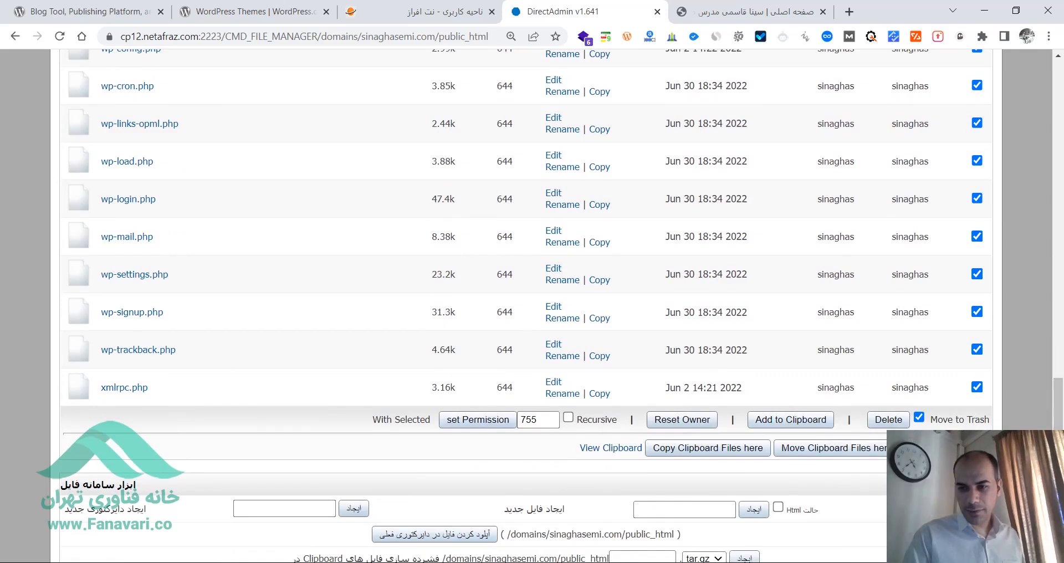
click(919, 418)
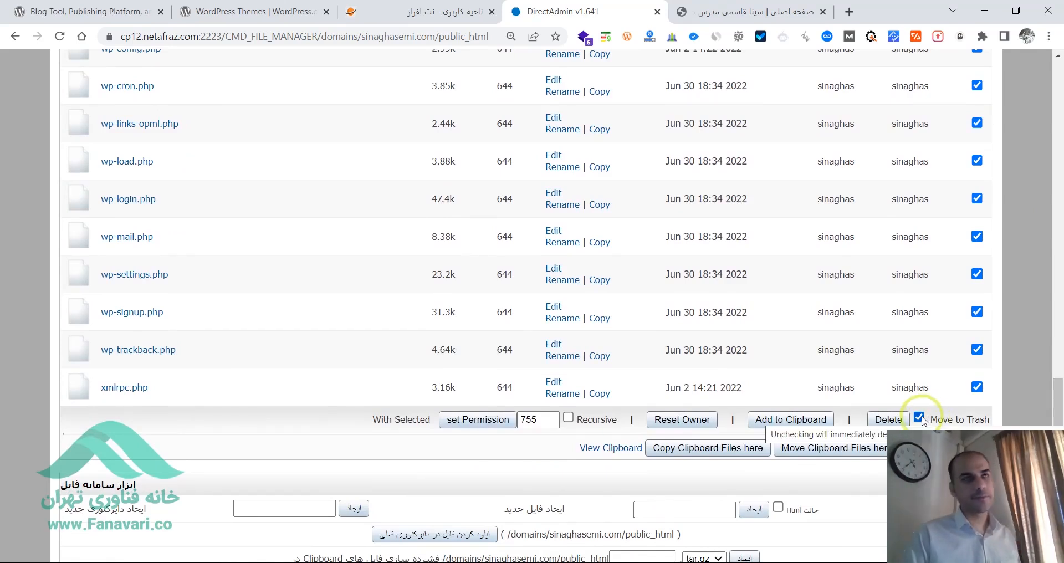
click(919, 417)
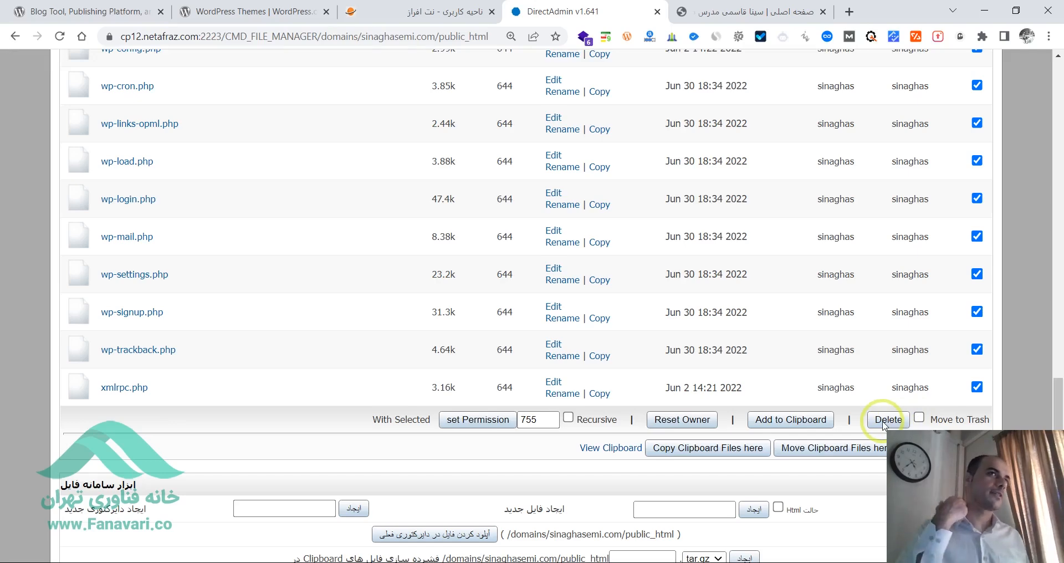
- Examine the select-all control in the file listing's header at a larger size, keeping all items selected
drag(1058, 388, 1058, 95)
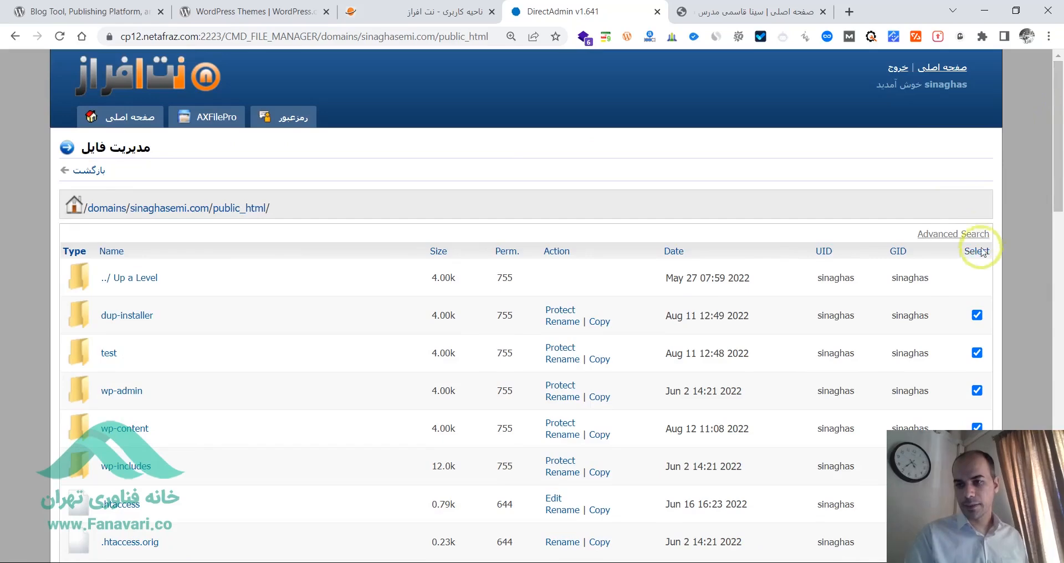
key(ctrl+plus)
key(ctrl+plus)
key(ctrl+plus)
key(ctrl+plus)
key(ctrl+plus)
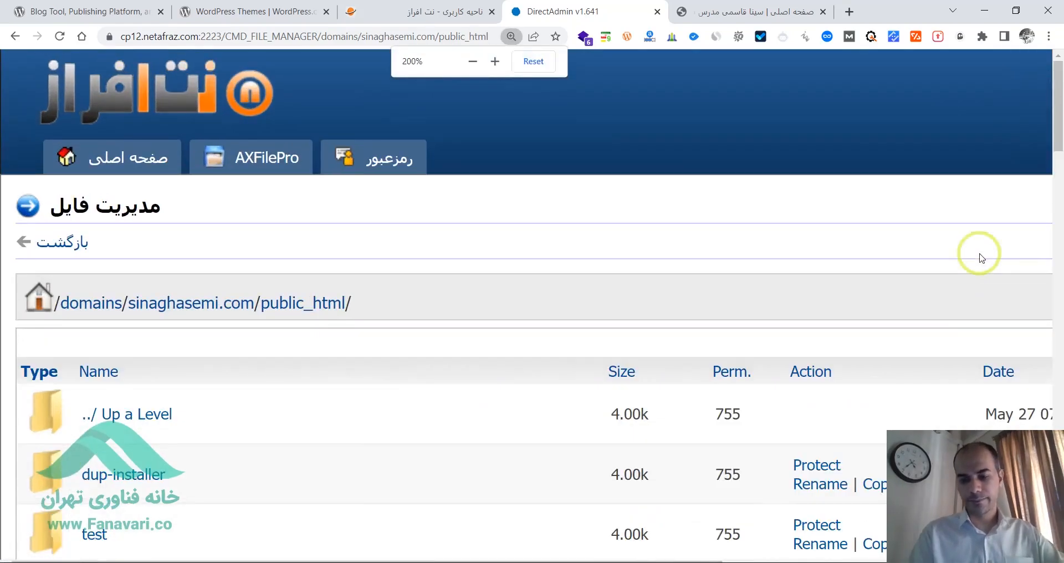
drag(698, 557, 1027, 560)
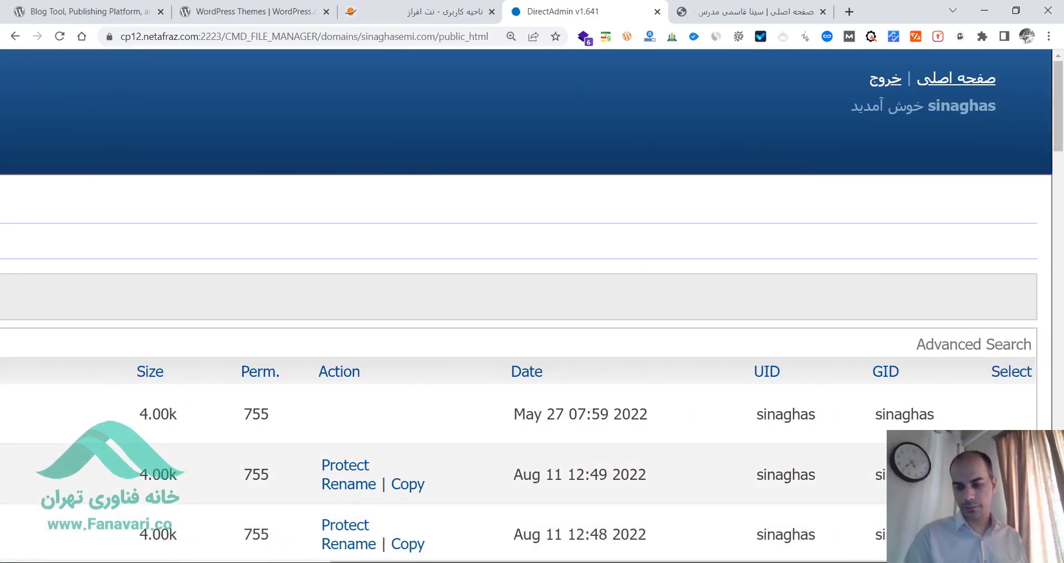
click(1007, 376)
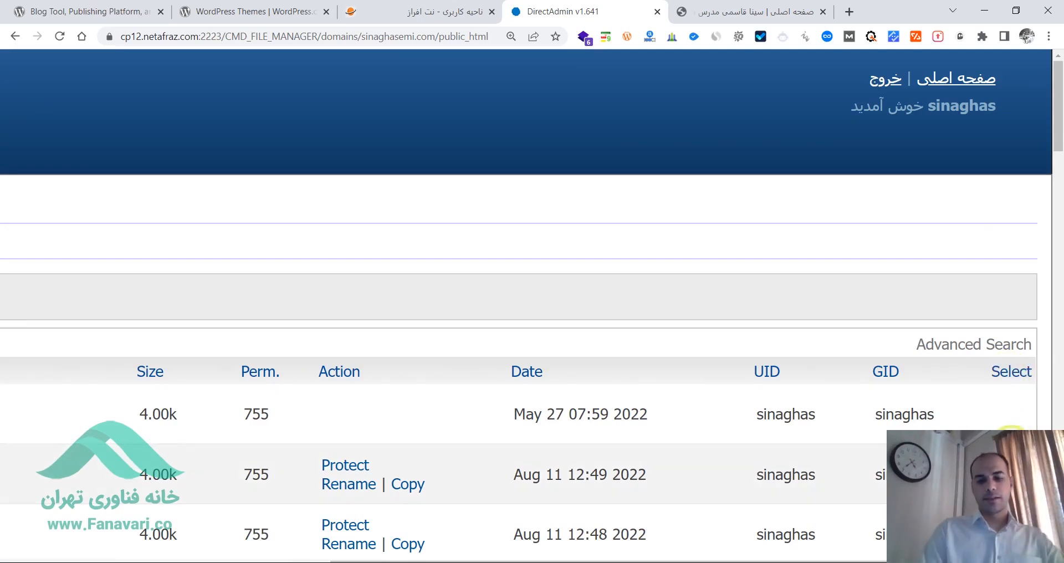
key(ctrl+minus)
key(ctrl+minus)
key(ctrl+minus)
key(ctrl+minus)
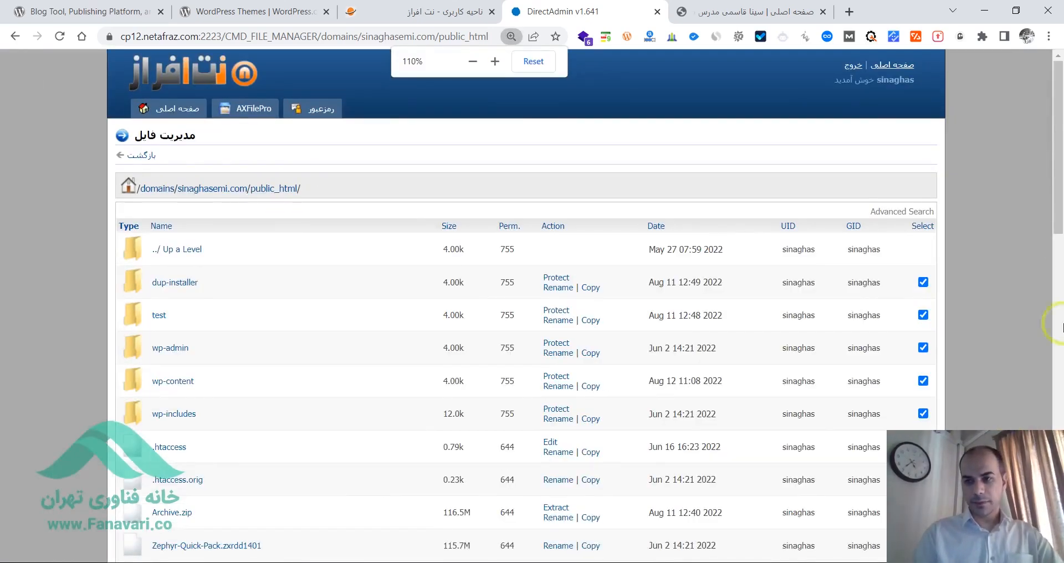
- Turn the Move to Trash option below the file listing on and off again
scroll(1047, 166, down, 15)
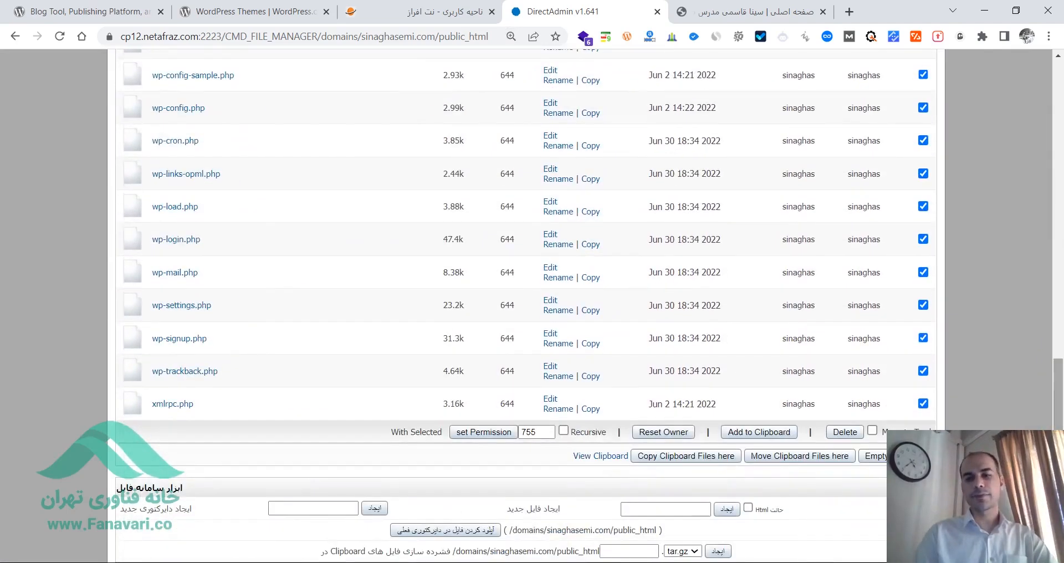
scroll(526, 249, down, 1)
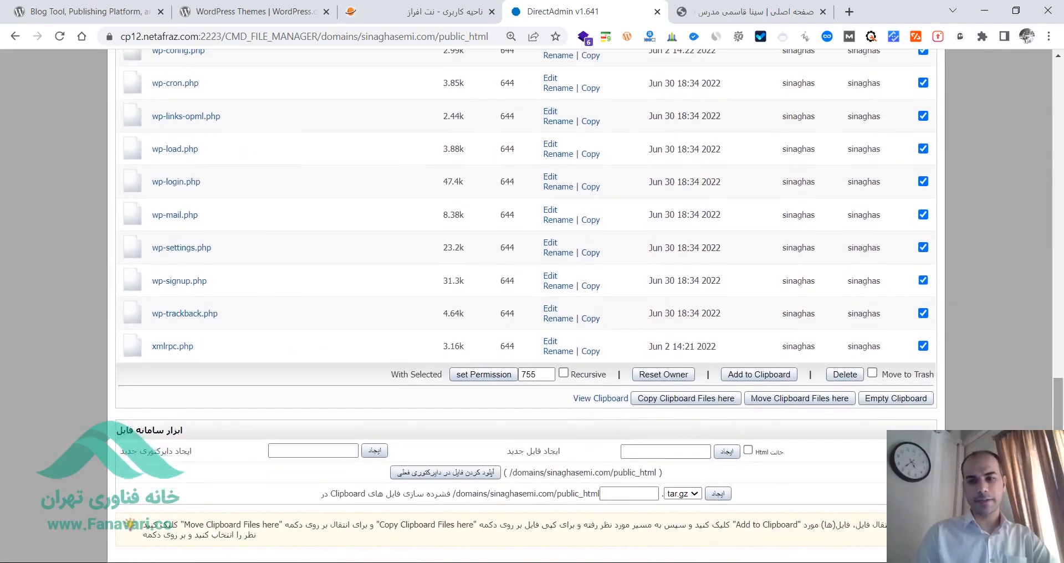
click(873, 374)
click(873, 374)
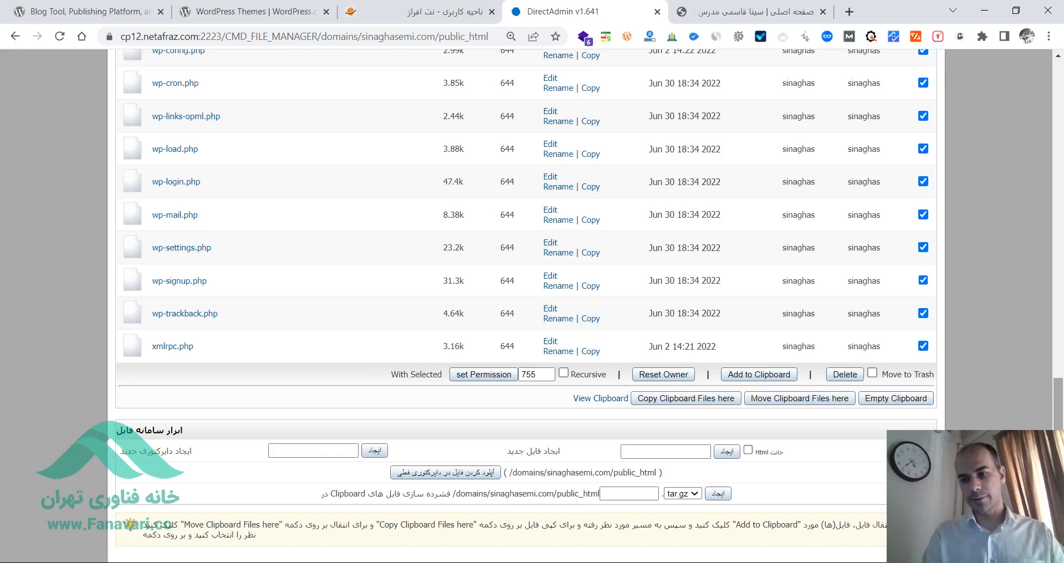
- Exclude Archive.zip, installer.php, Zephyr-Quick-Pack.zxrdd1401 and installer.pxrdd1401 from the file selection
drag(1059, 480, 1057, 270)
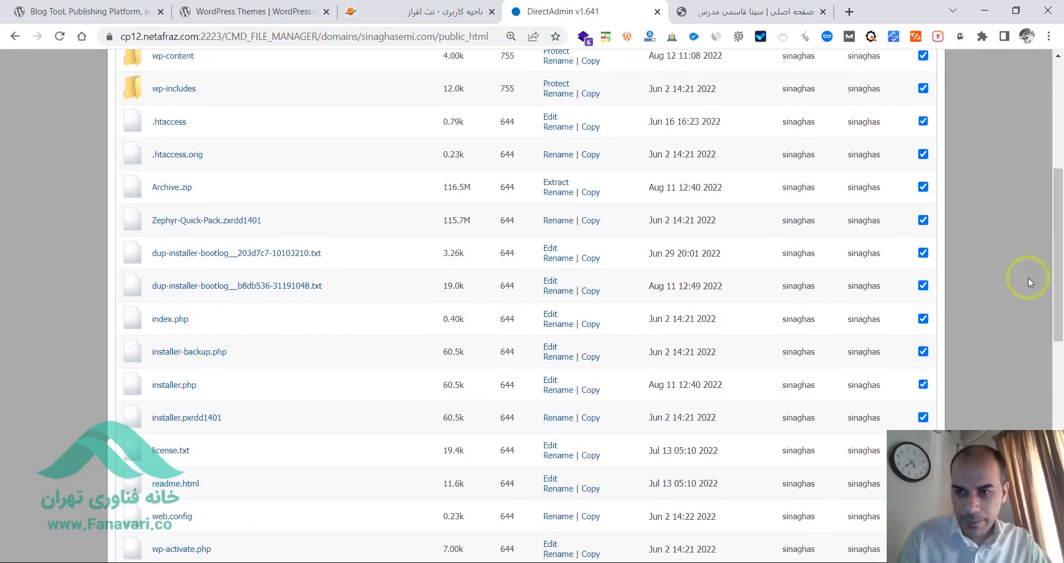
click(923, 191)
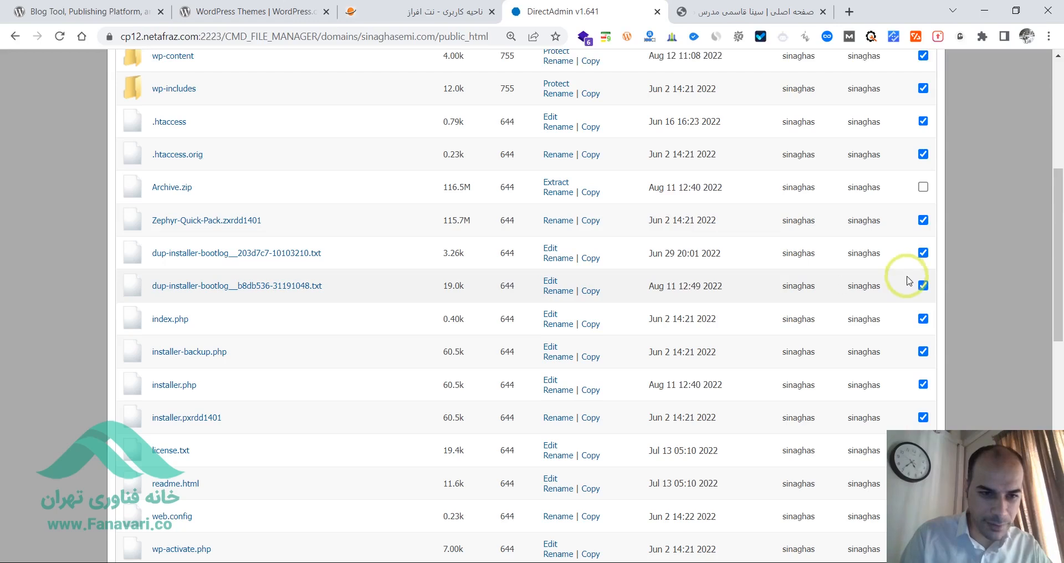
click(923, 387)
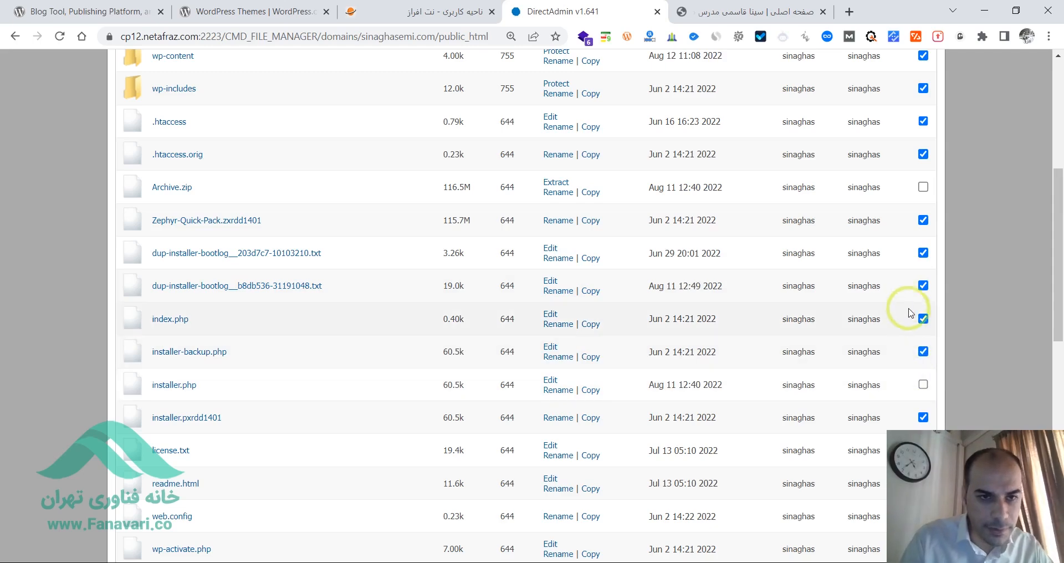
mouse_move(1056, 226)
mouse_down()
mouse_move(1060, 391)
mouse_move(1060, 224)
mouse_up()
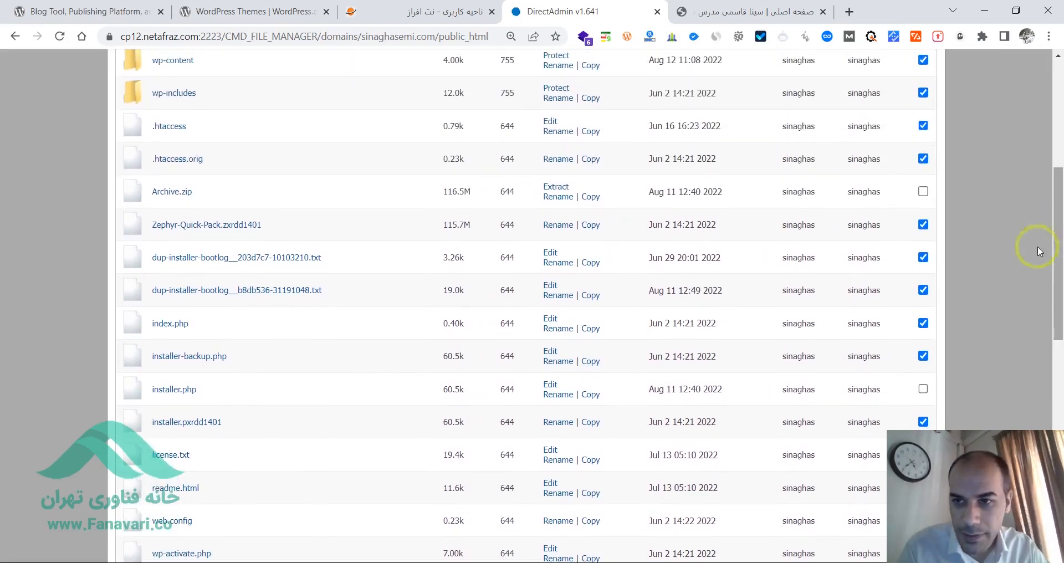
click(923, 224)
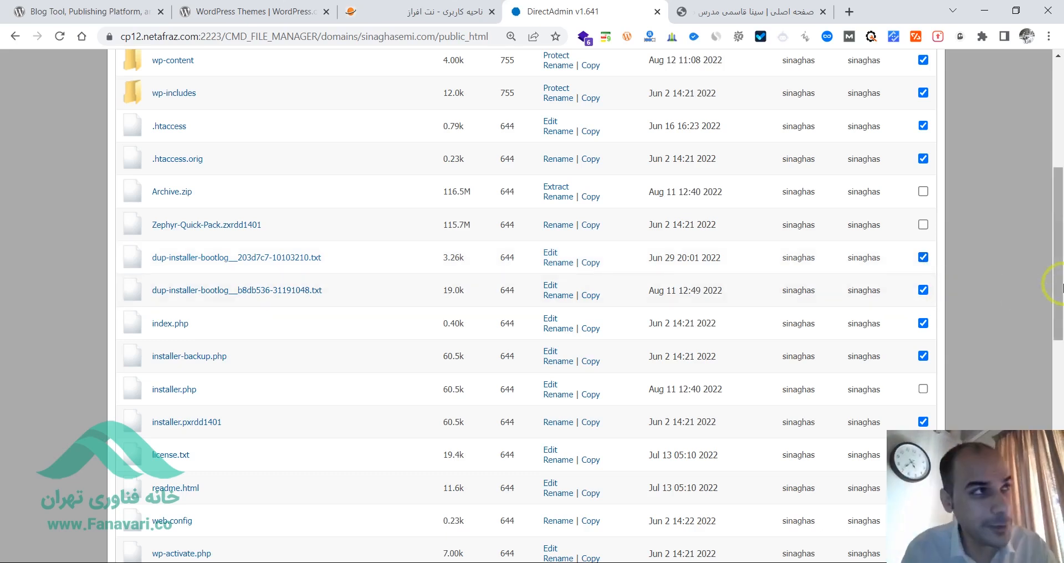
drag(1061, 285, 1061, 304)
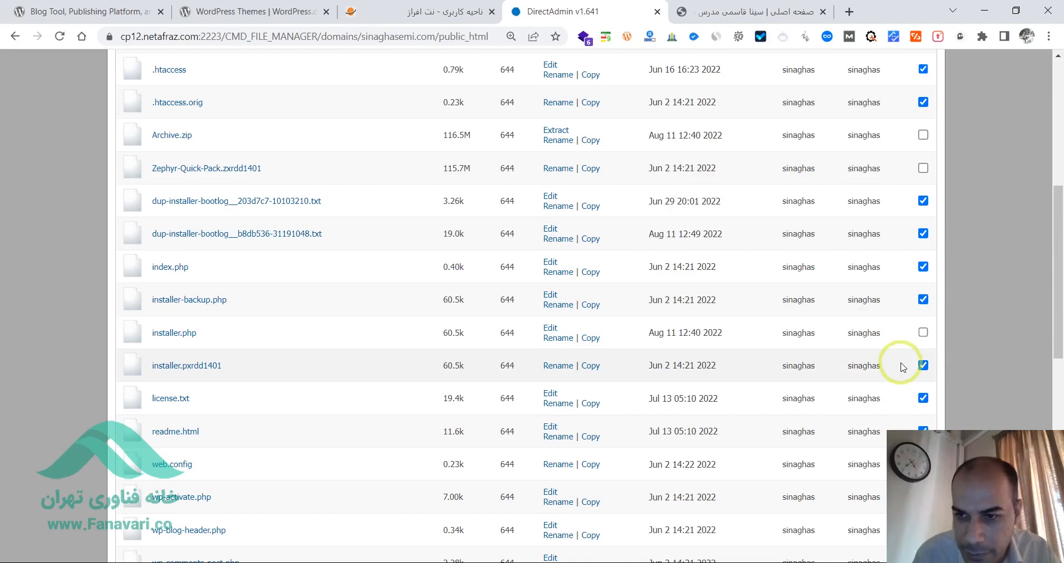
click(923, 365)
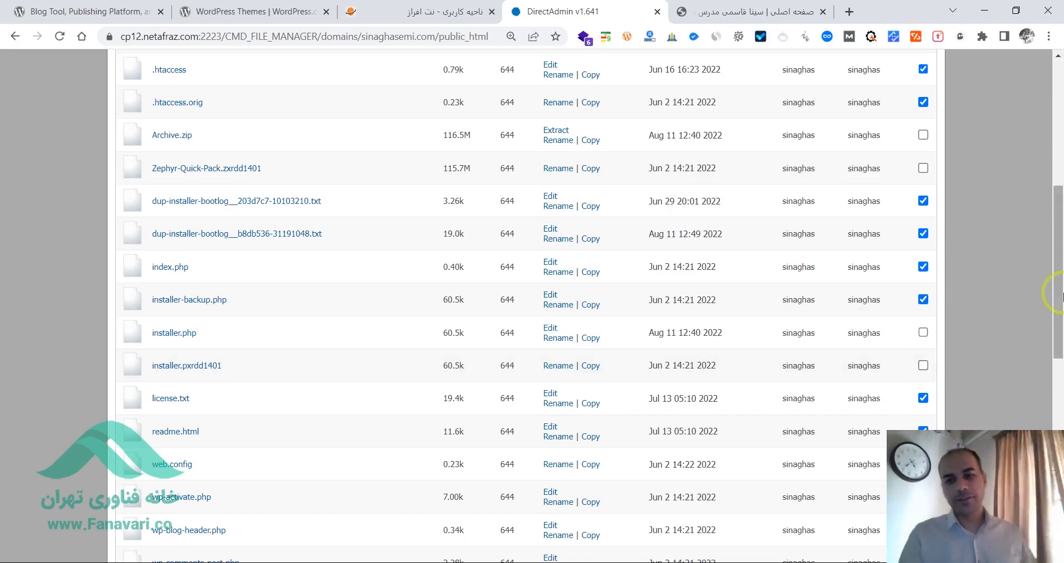
mouse_move(1059, 294)
mouse_down()
mouse_move(1054, 171)
mouse_move(1060, 398)
mouse_move(1060, 297)
mouse_up()
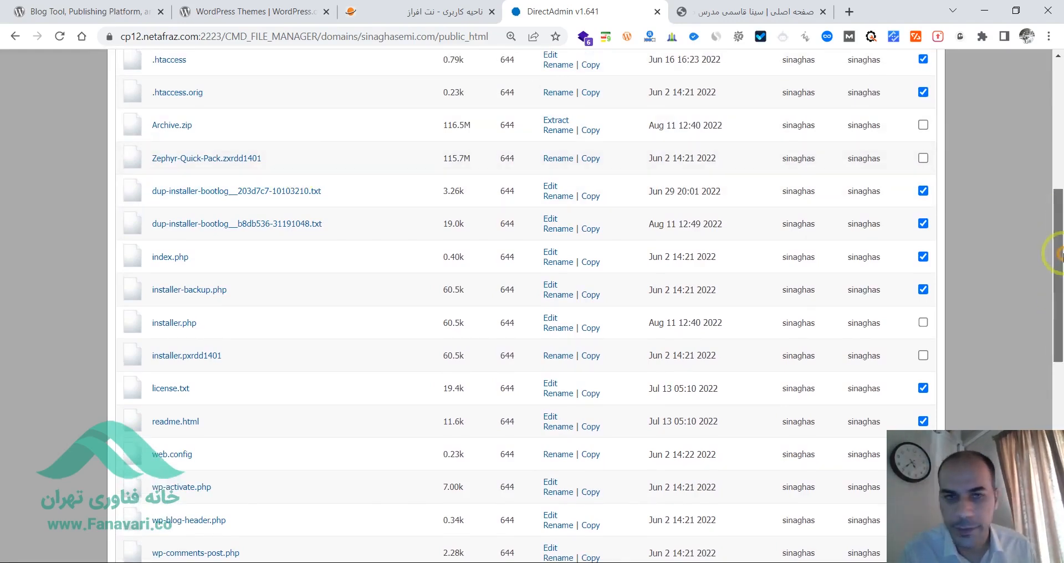
- Delete the selected files and folders from public_html and confirm the deletion
scroll(837, 421, down, 12)
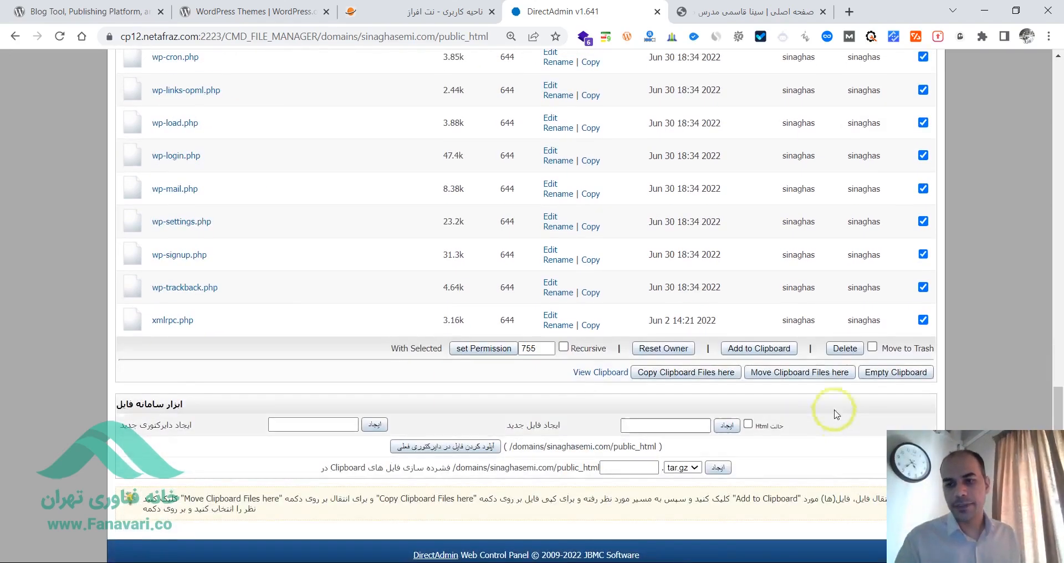
click(842, 351)
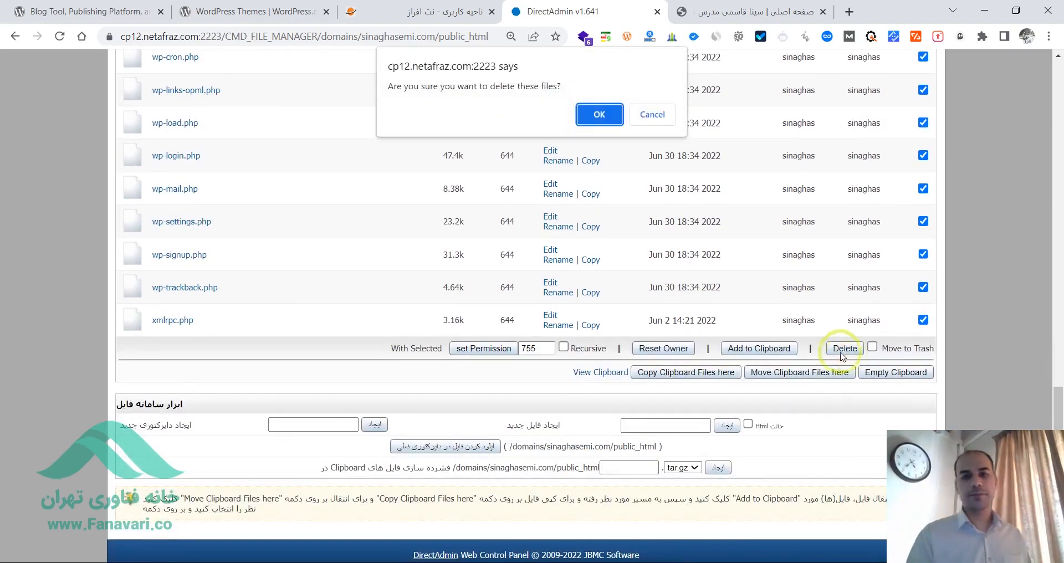
click(598, 115)
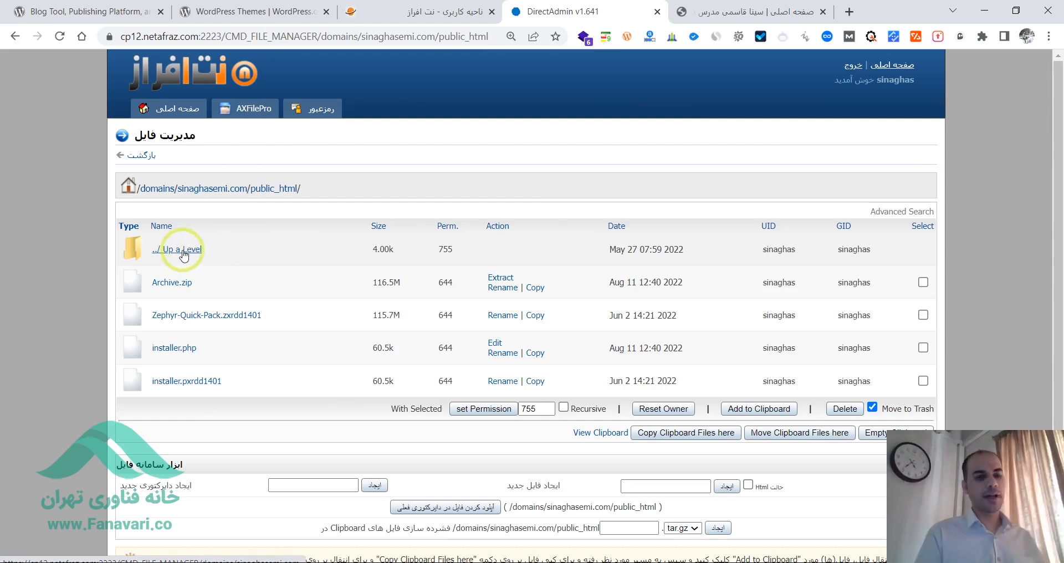
- Examine the files left in public_html at a larger size, then restore the previous page zoom
key(ctrl+plus)
key(ctrl+plus)
key(ctrl+plus)
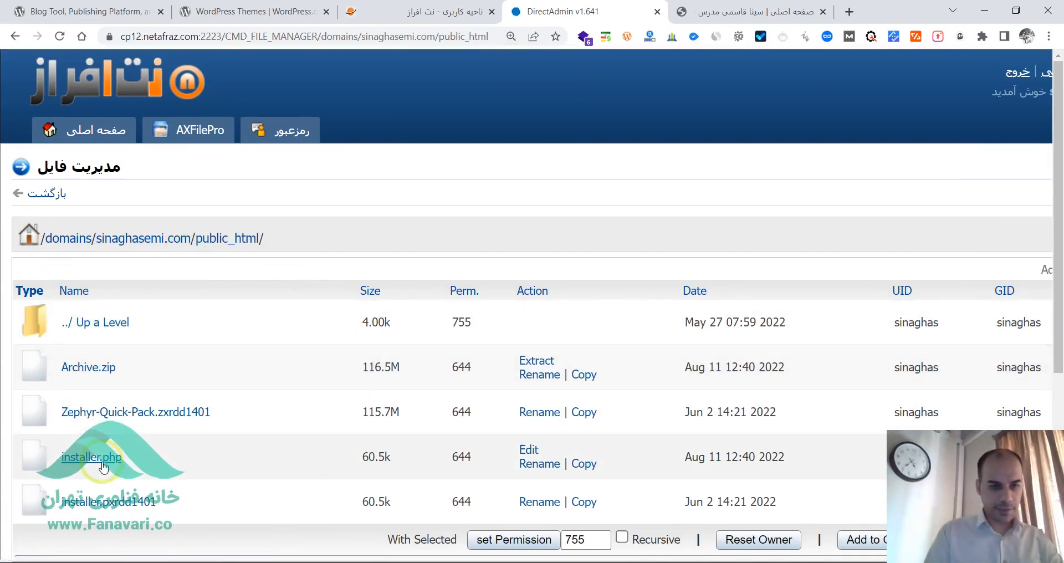
key(ctrl+minus)
key(ctrl+minus)
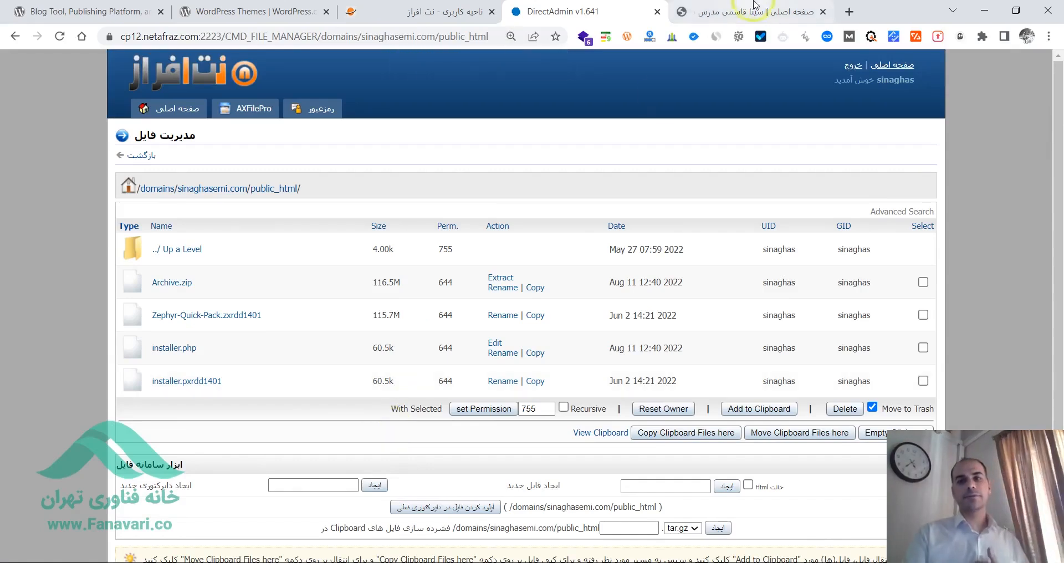
- Reload the live website's home page to check the effect of the deletion, and return to the DirectAdmin file listing
click(779, 6)
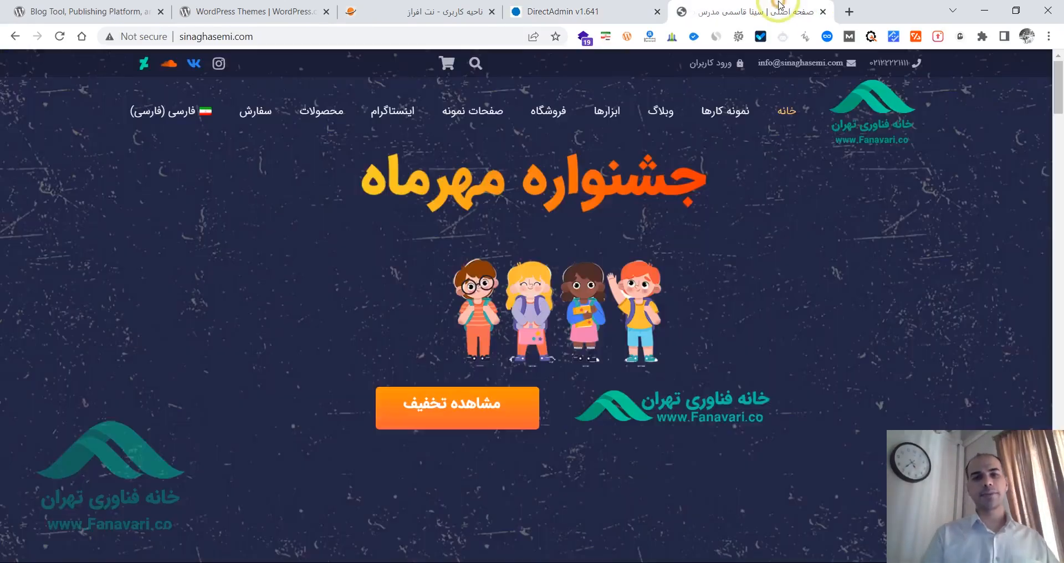
click(60, 36)
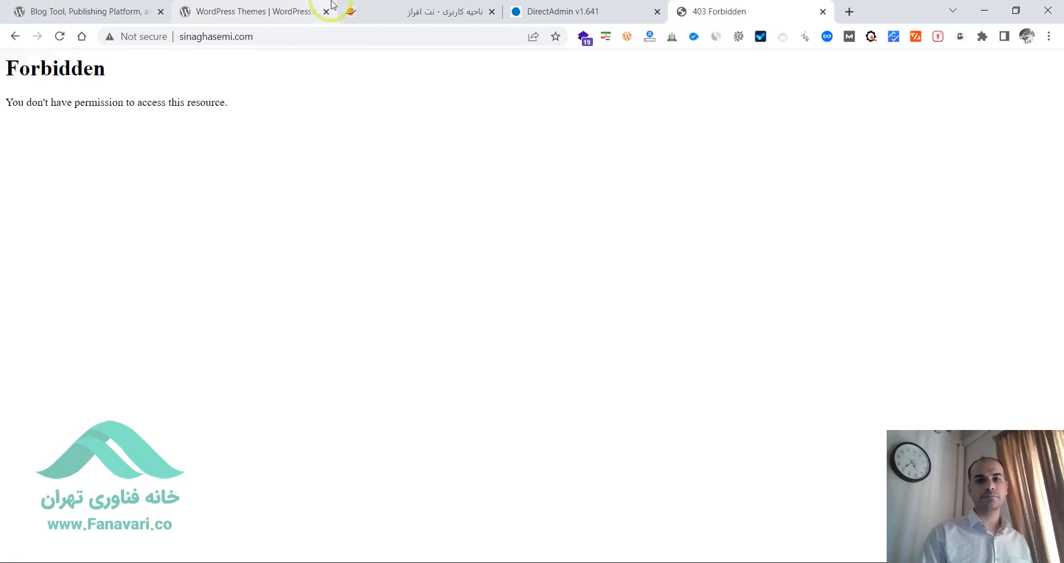
click(551, 5)
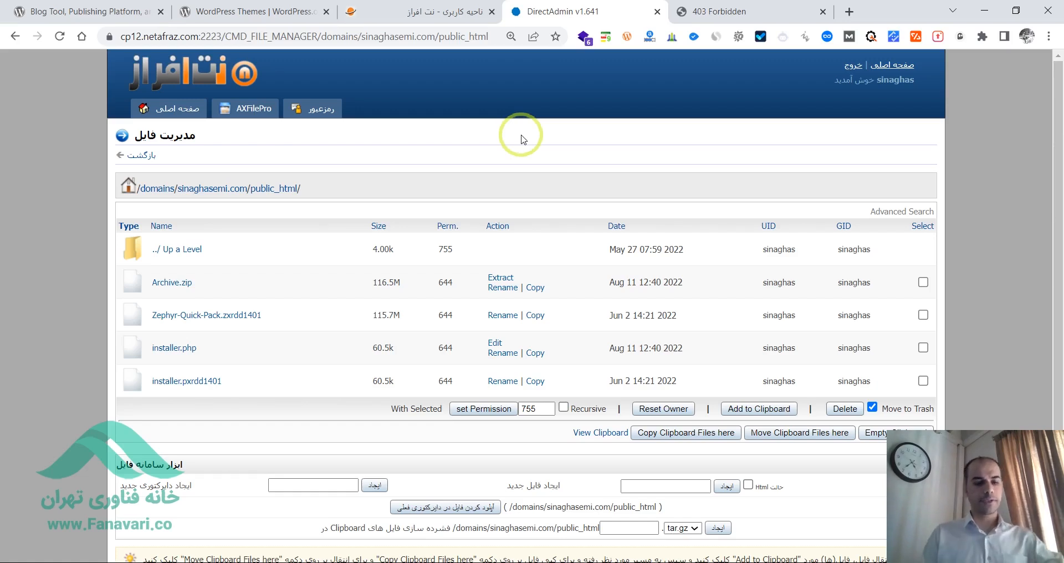
- Search Google for "دمو قالب زفایر" in a new browser tab
key(ctrl+t)
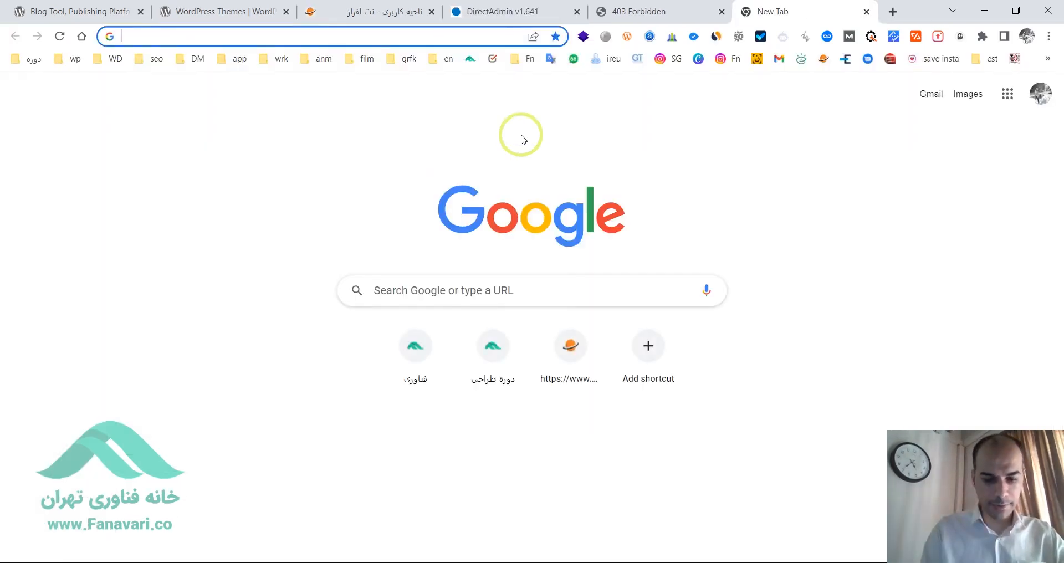
text(n)
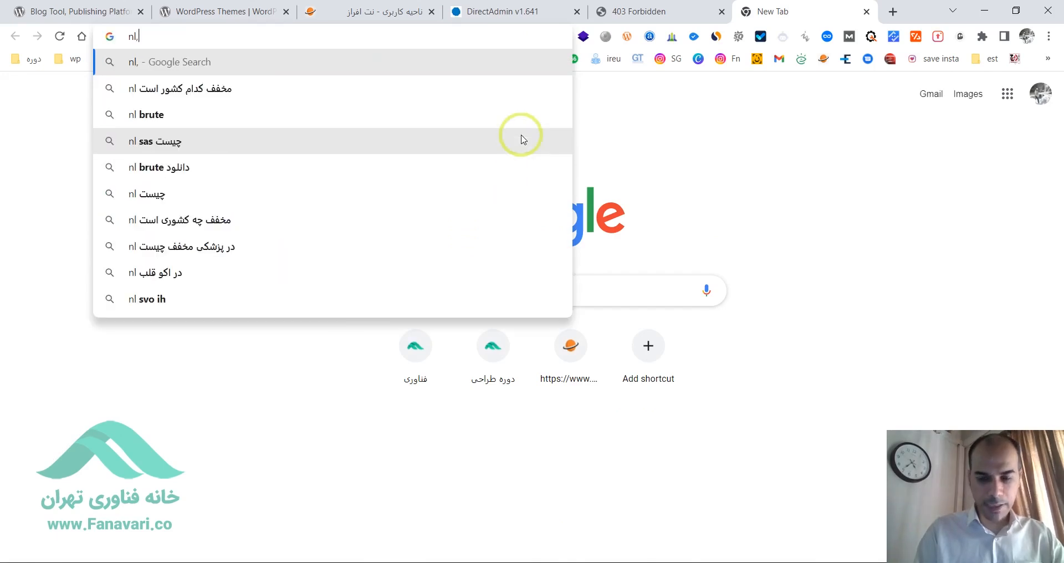
key(BackSpace)
text(دمو)
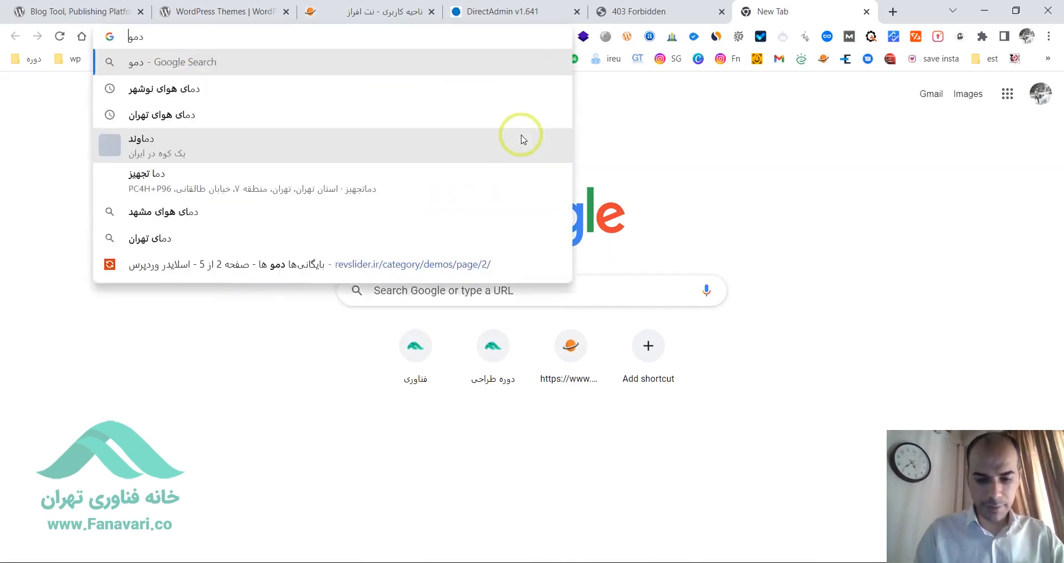
text( قالب زفایر)
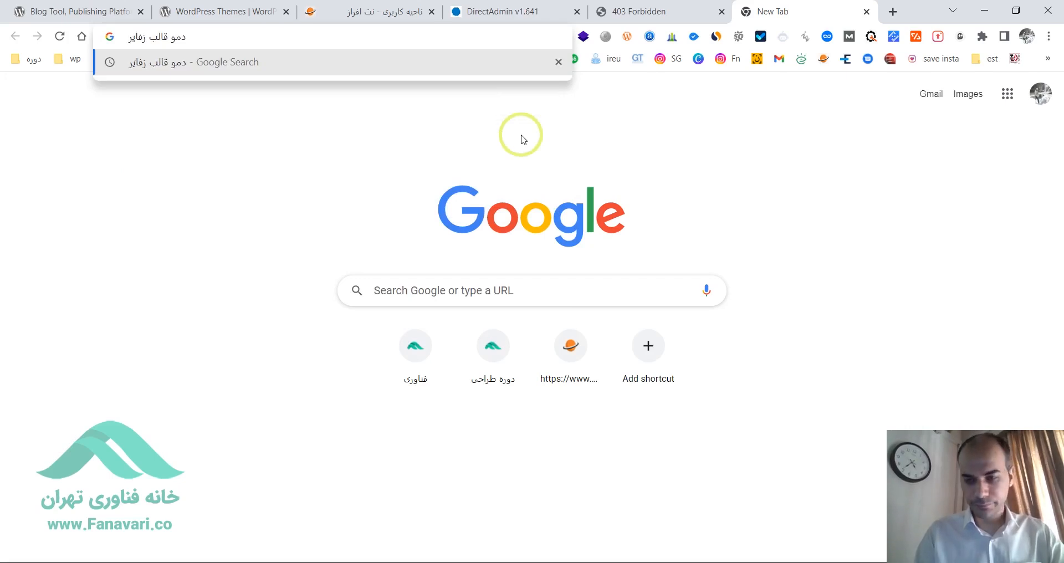
key(Return)
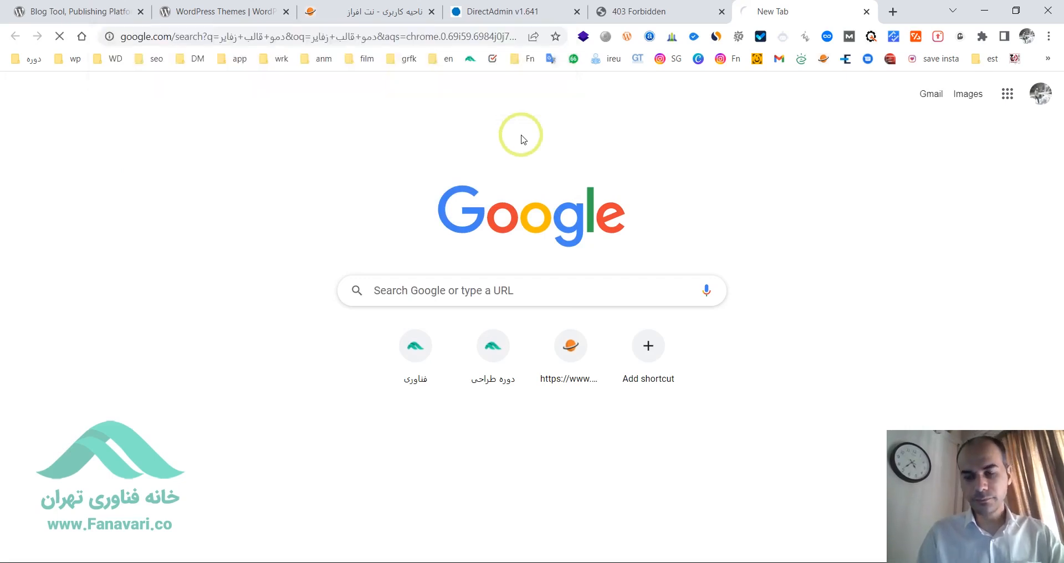
- Open the Zhaket "novin-website-demo" result at 100% page zoom, view its live preview, and close both Zhaket tabs
key(ctrl+0)
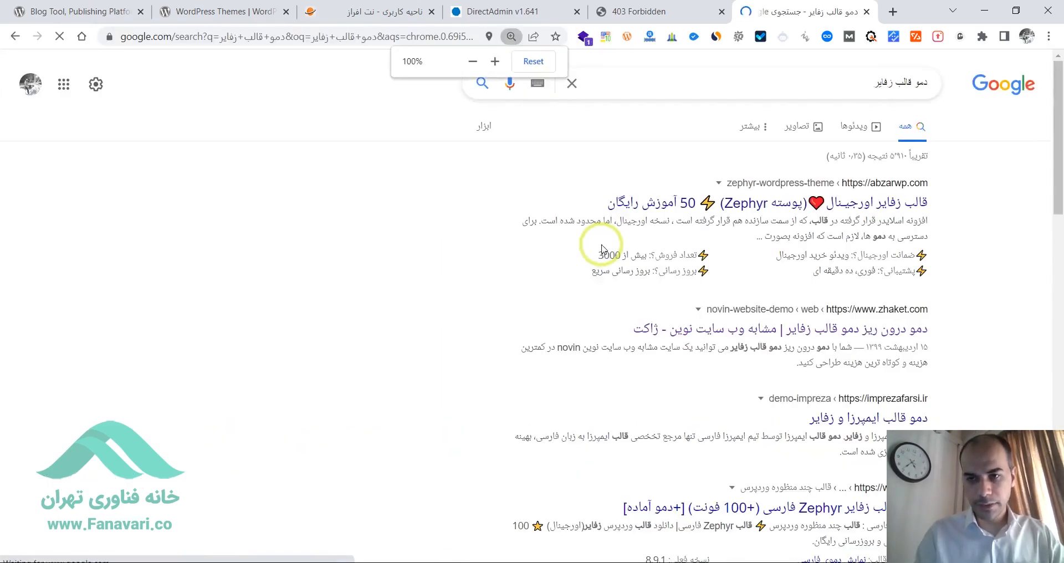
drag(1060, 141, 1058, 186)
middle_click(889, 177)
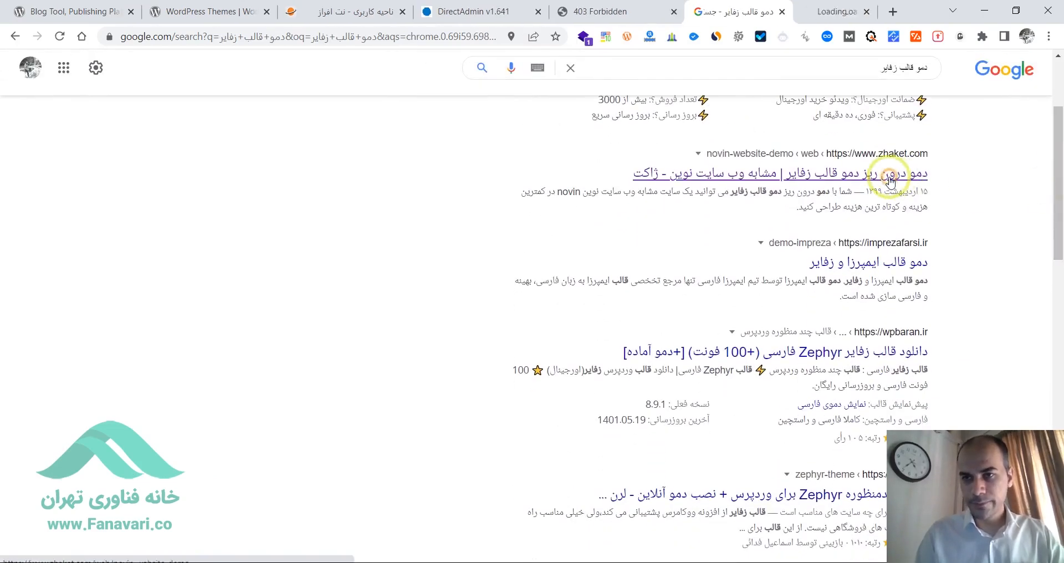
click(832, 8)
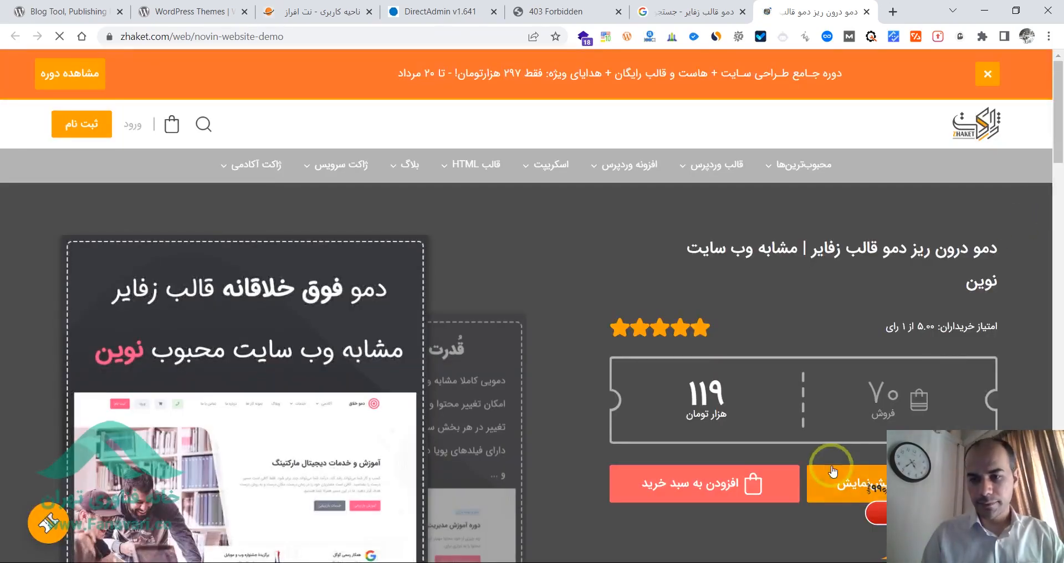
middle_click(845, 481)
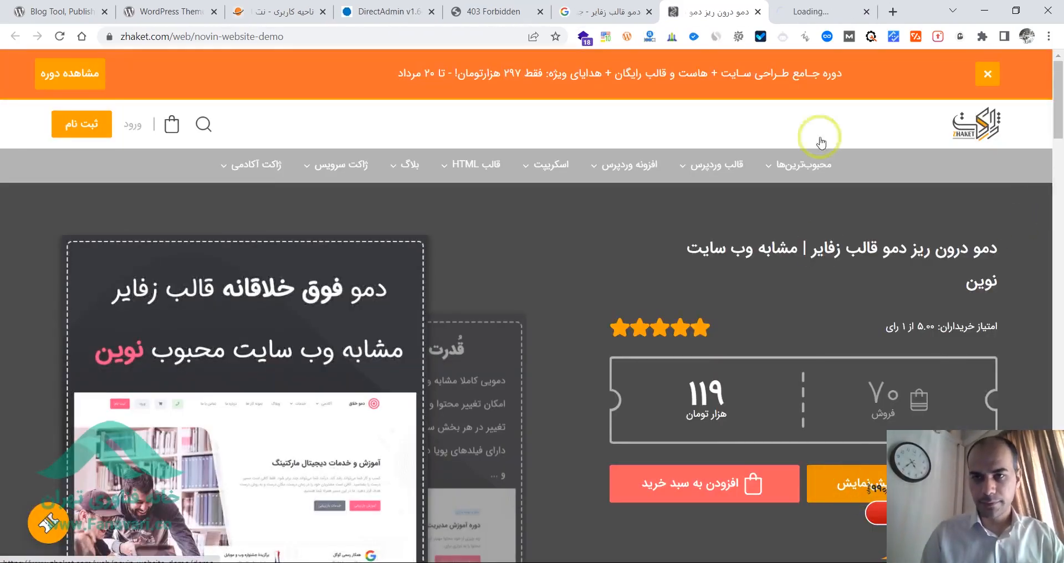
click(825, 10)
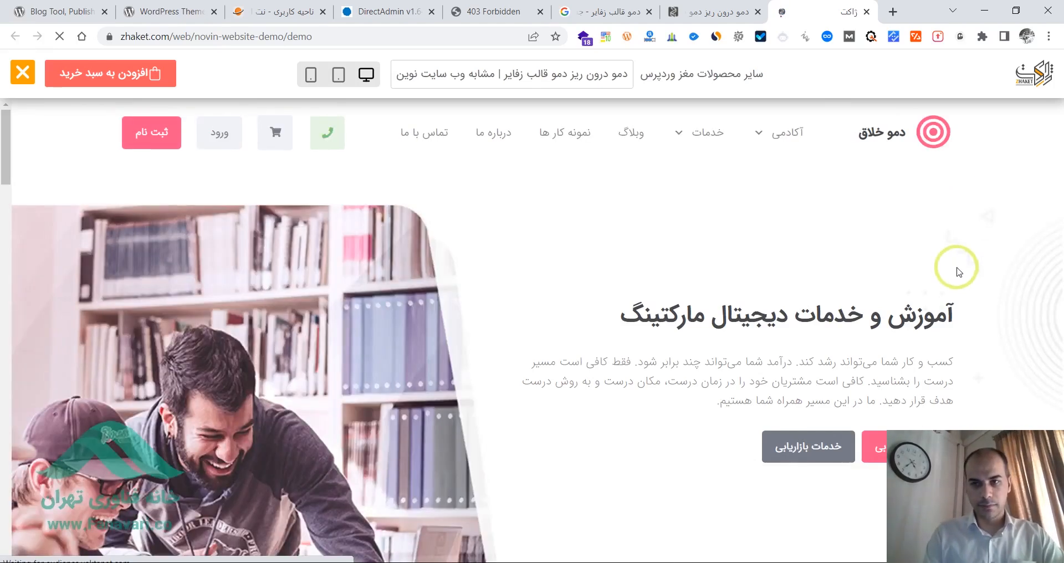
key(ctrl+w)
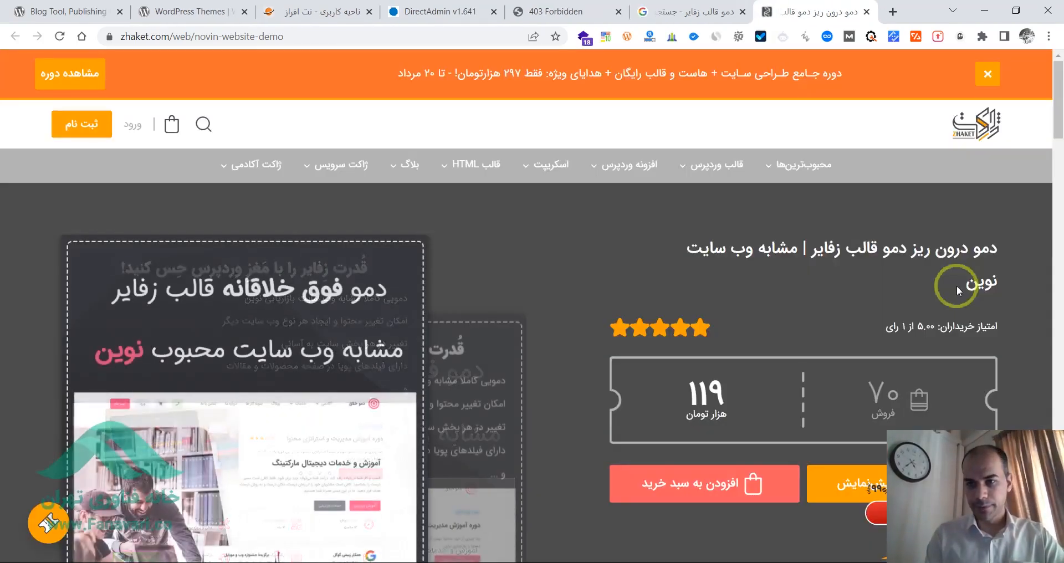
key(ctrl+w)
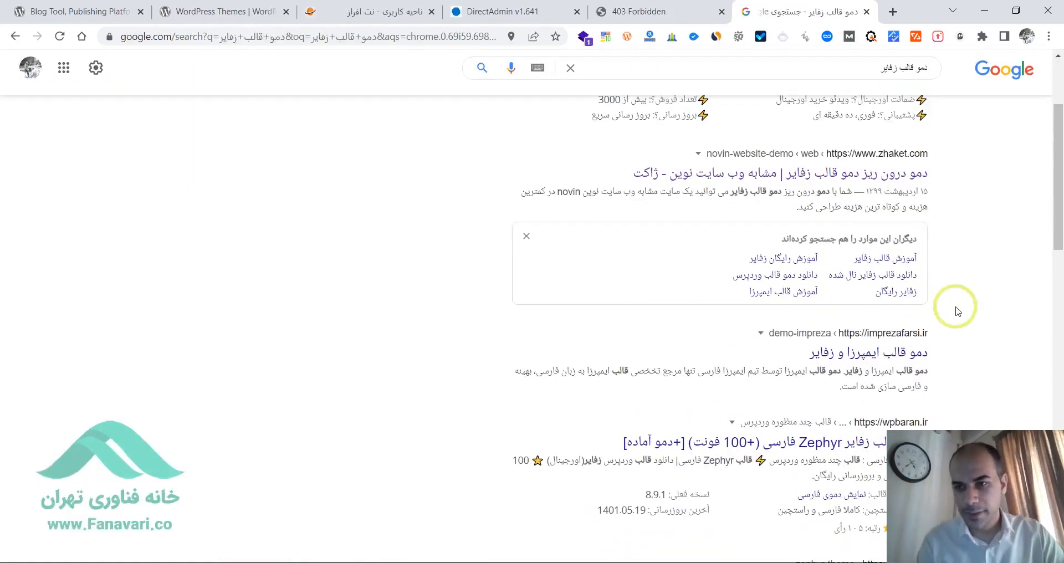
- Reopen the Zhaket "novin-website-demo" result from the Google results in a new tab and switch to it
mouse_move(1061, 212)
mouse_down()
mouse_move(1061, 299)
mouse_move(1060, 213)
mouse_up()
middle_click(855, 180)
drag(1059, 178, 1059, 86)
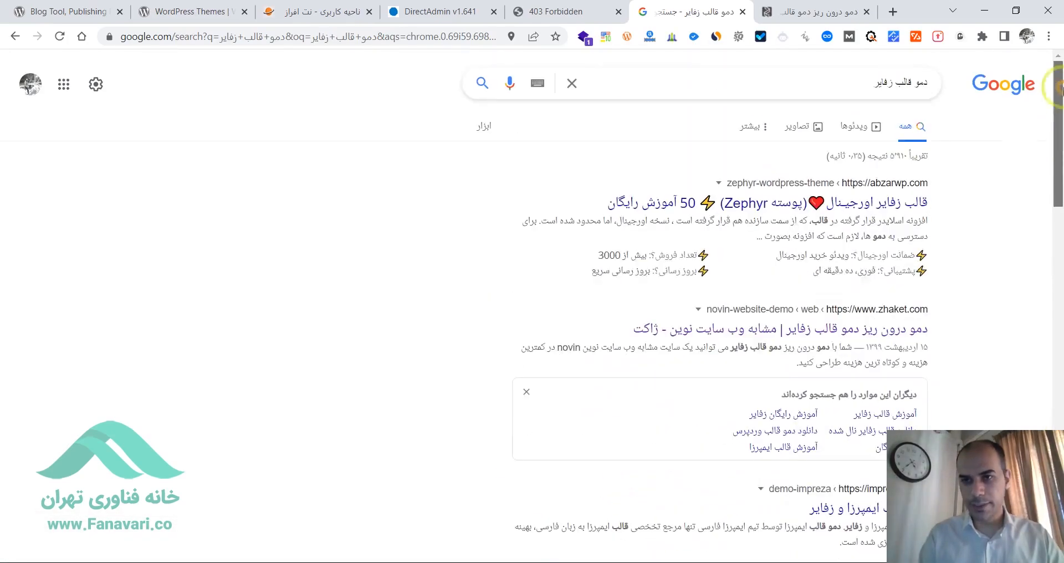
click(854, 10)
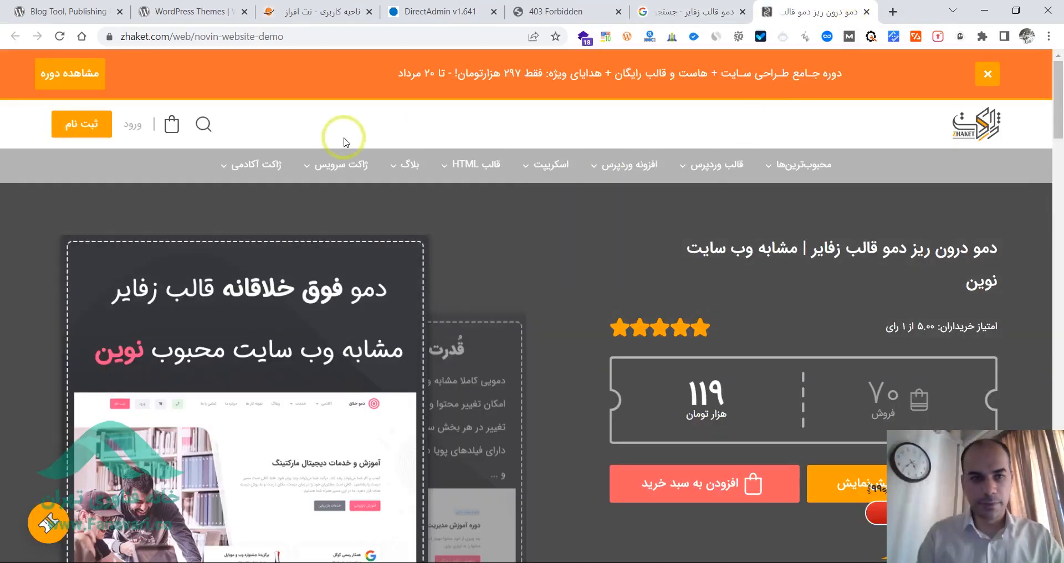
- Search the Zhaket site for "زفایر"
click(204, 124)
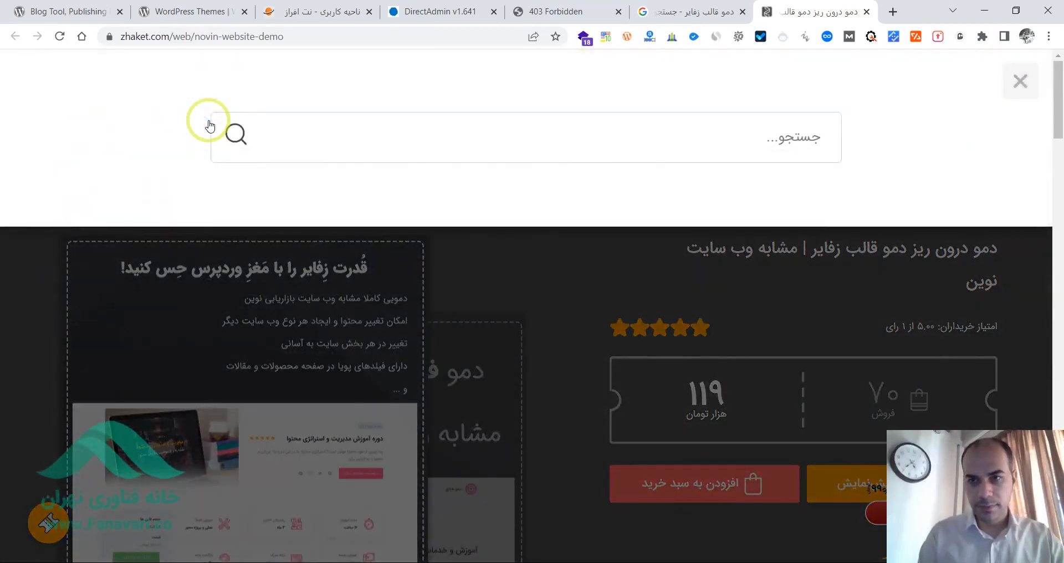
click(416, 153)
text(ز)
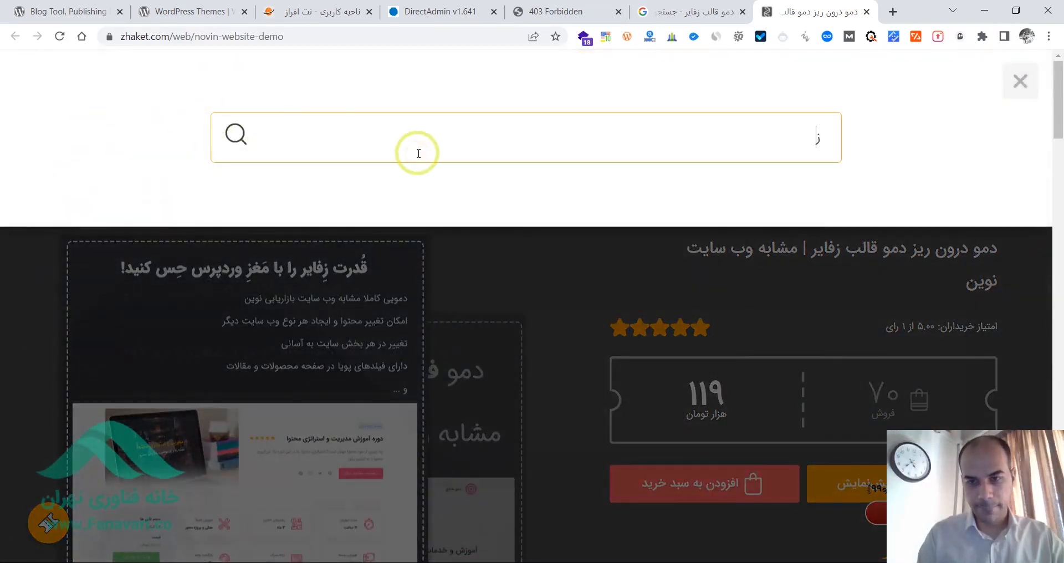
text(فایر)
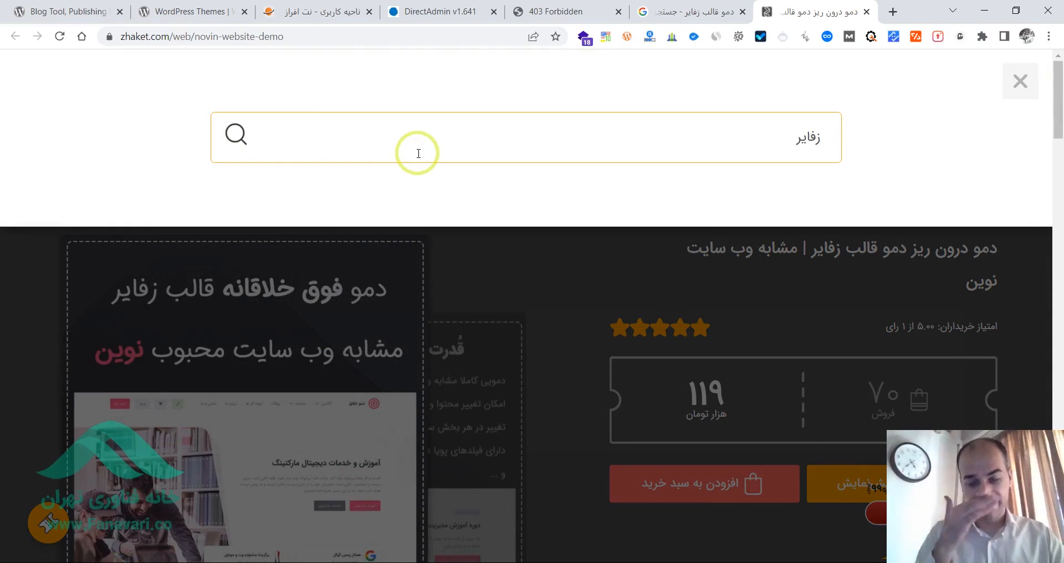
click(238, 135)
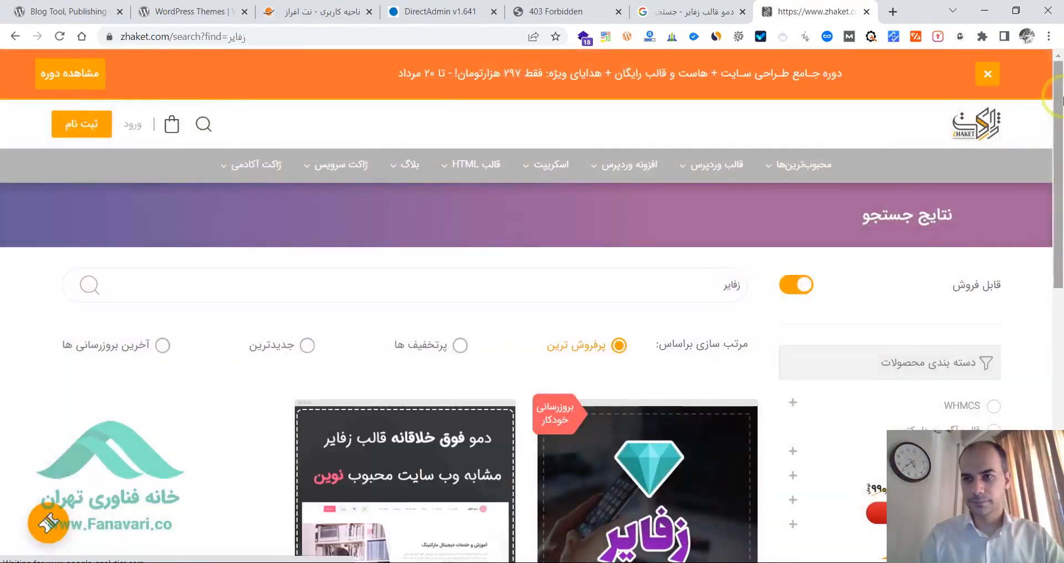
- Open the Zephyr theme's product page from the Zhaket results, close the results tab, and bring up the theme's demo preview
scroll(767, 266, down, 3)
click(601, 293)
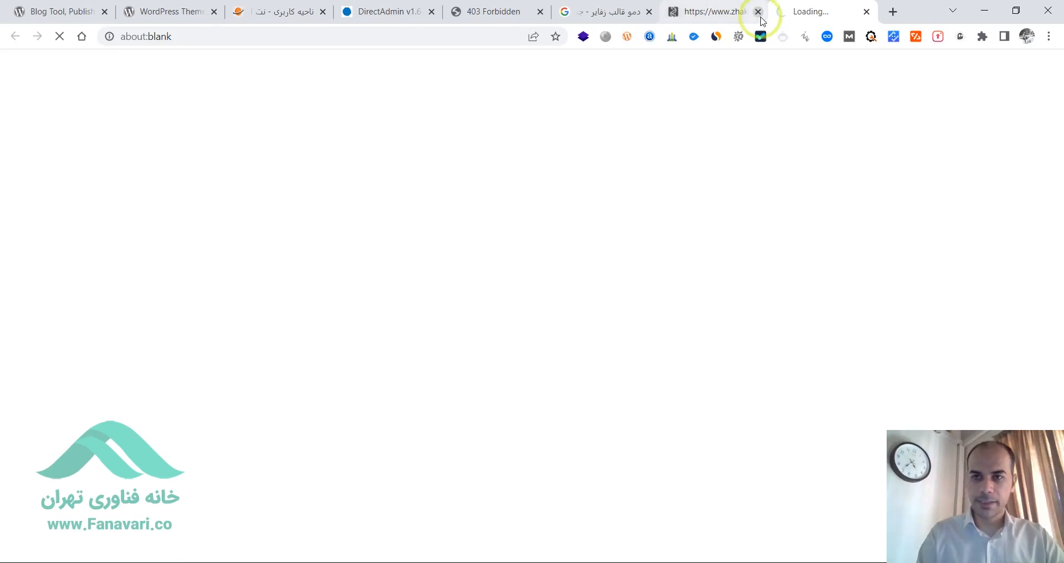
click(757, 12)
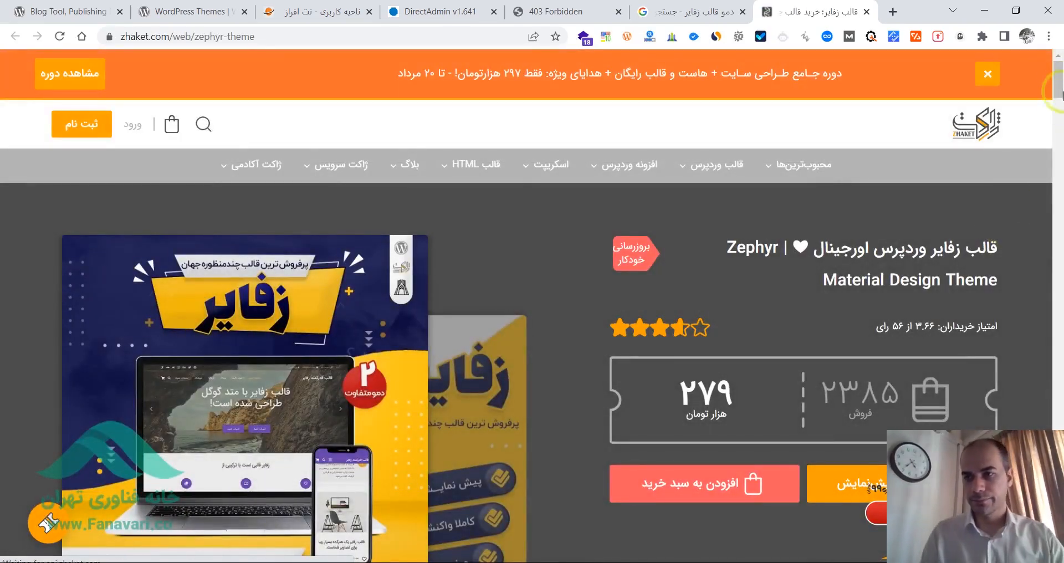
click(815, 480)
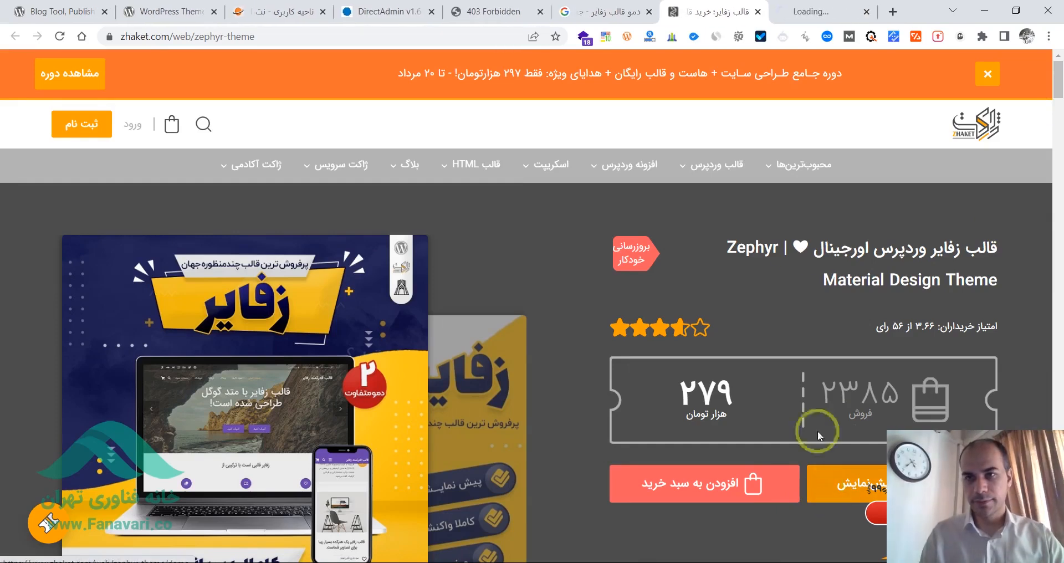
click(814, 4)
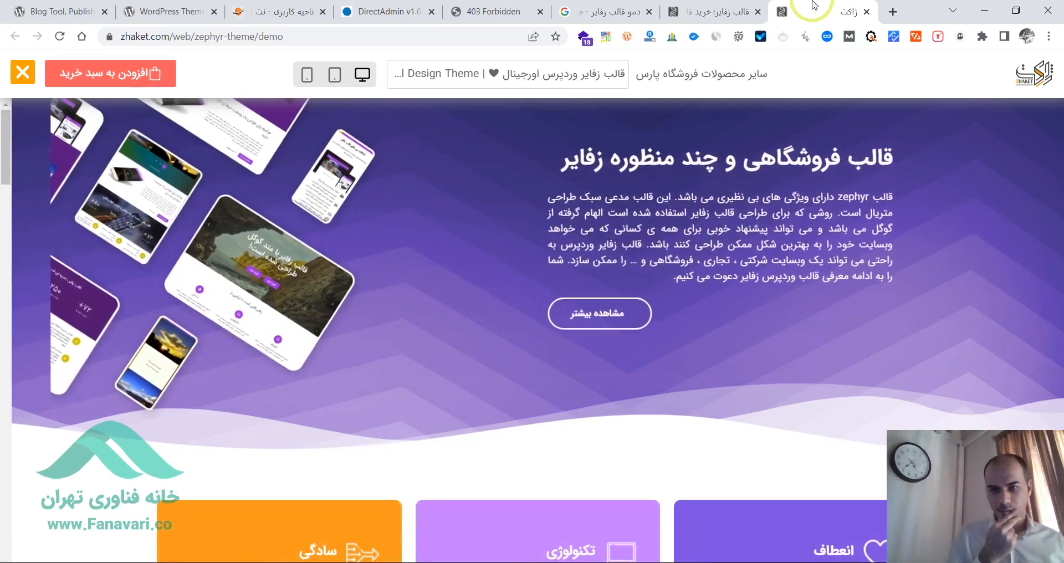
- Open the first Zephyr demo (دمو یک) in its own tab and close the leftover Zhaket and Google tabs
drag(4, 145, 8, 327)
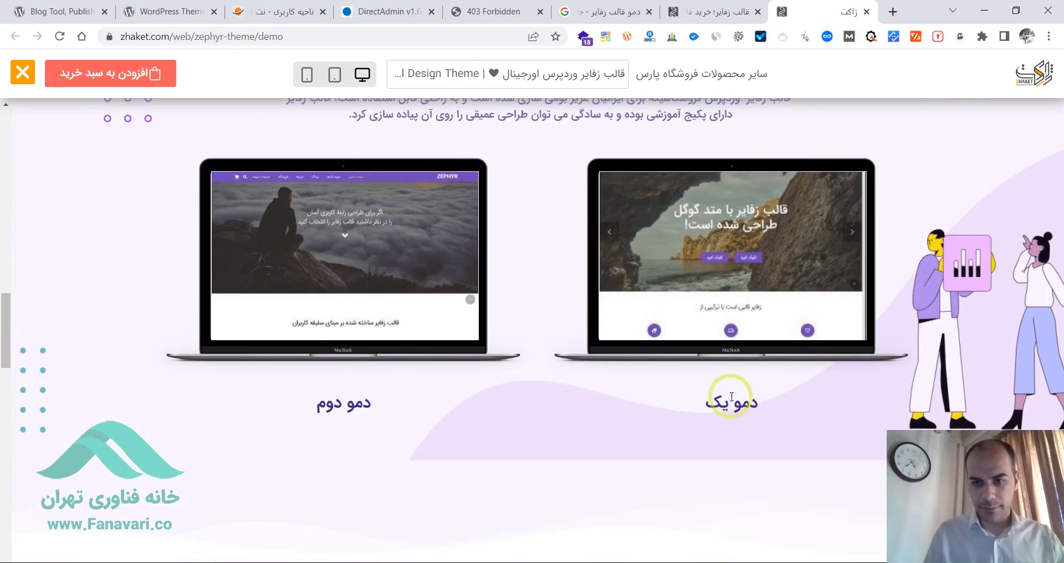
click(735, 284)
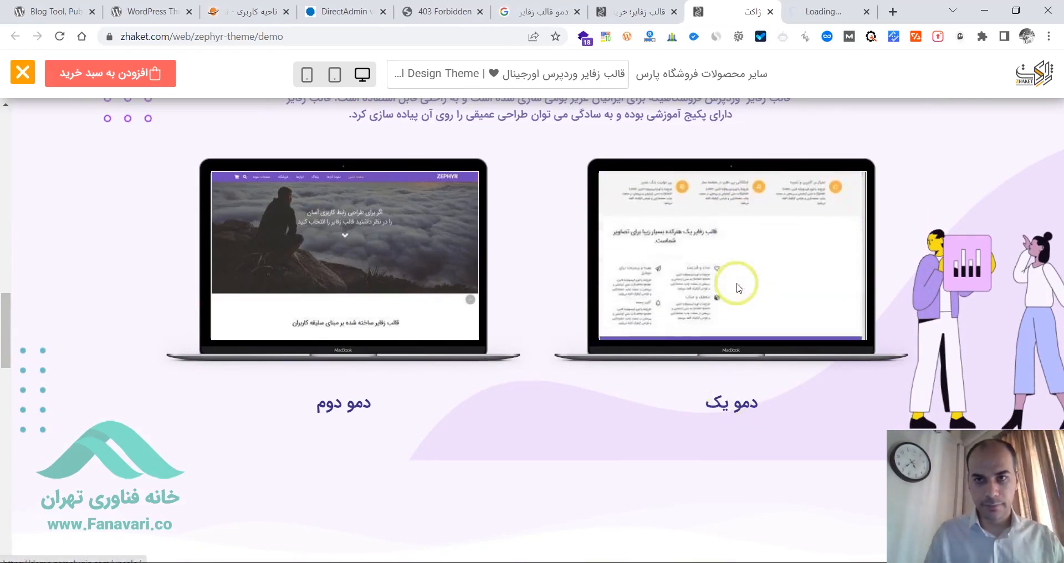
click(828, 6)
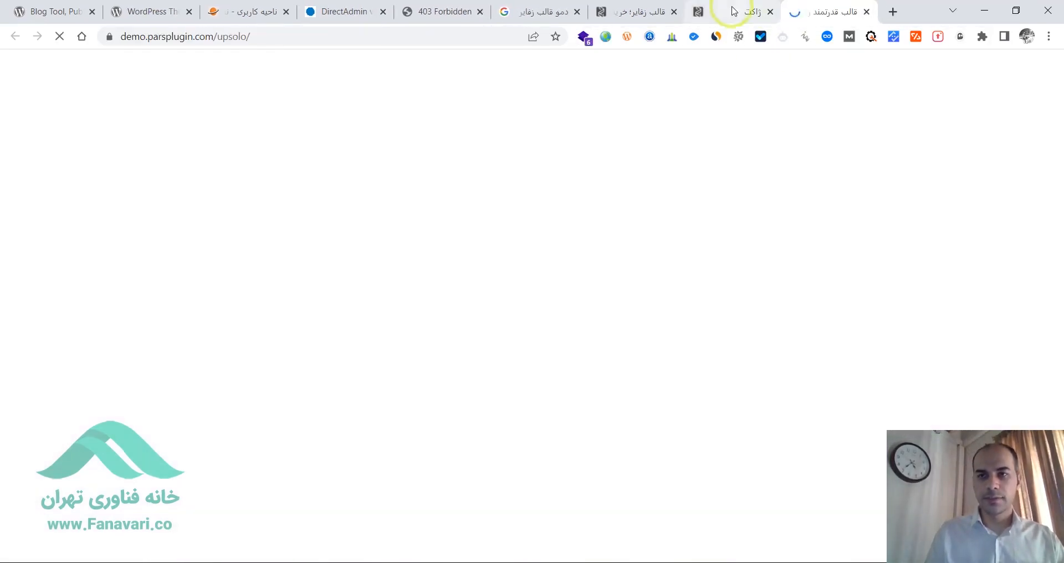
click(770, 12)
click(673, 12)
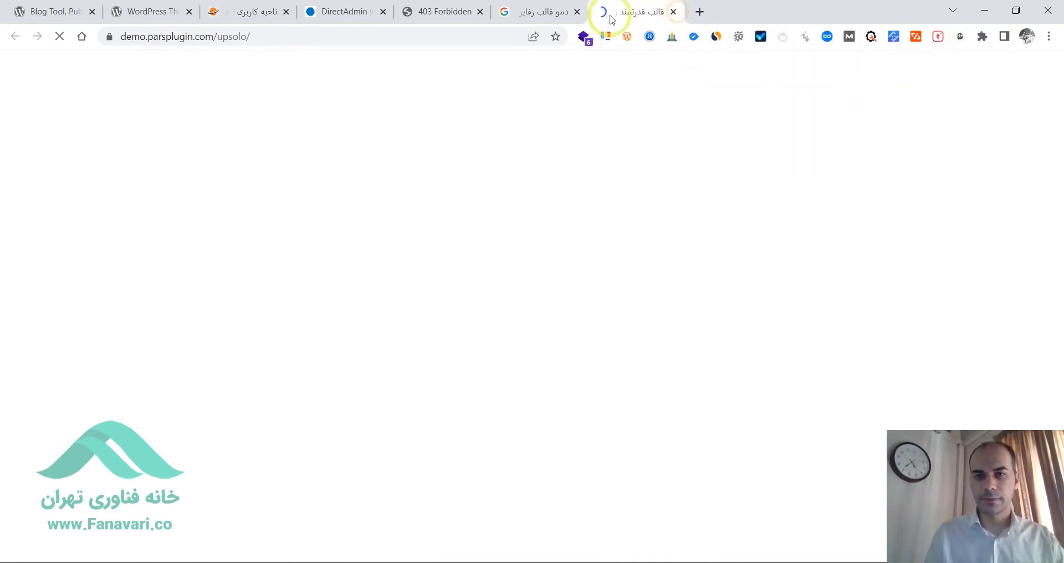
click(578, 12)
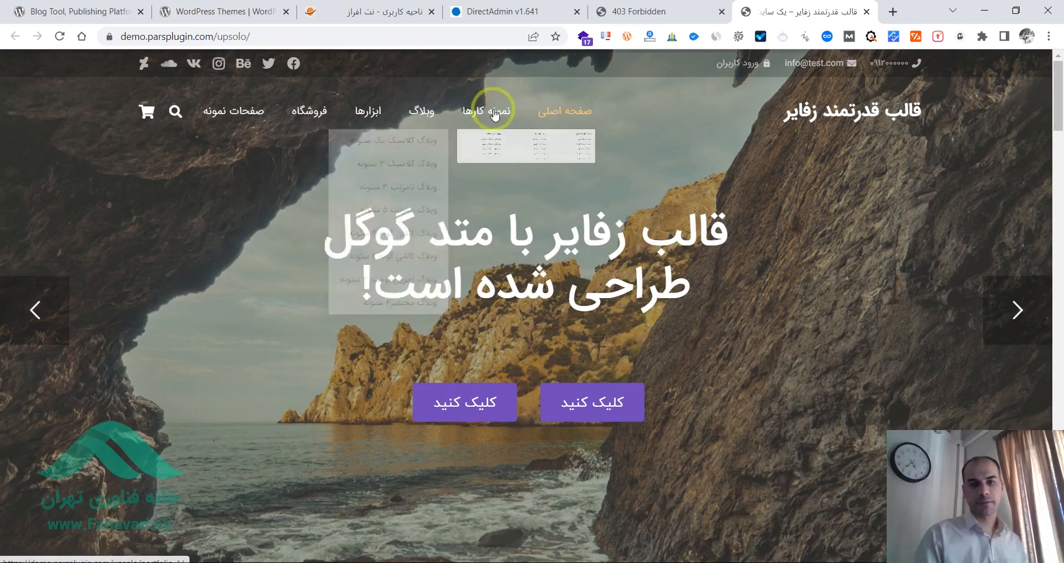
- Look through the Zephyr demo home page, viewing another slide, the portfolio section and the نمونه کارها submenu
click(1016, 304)
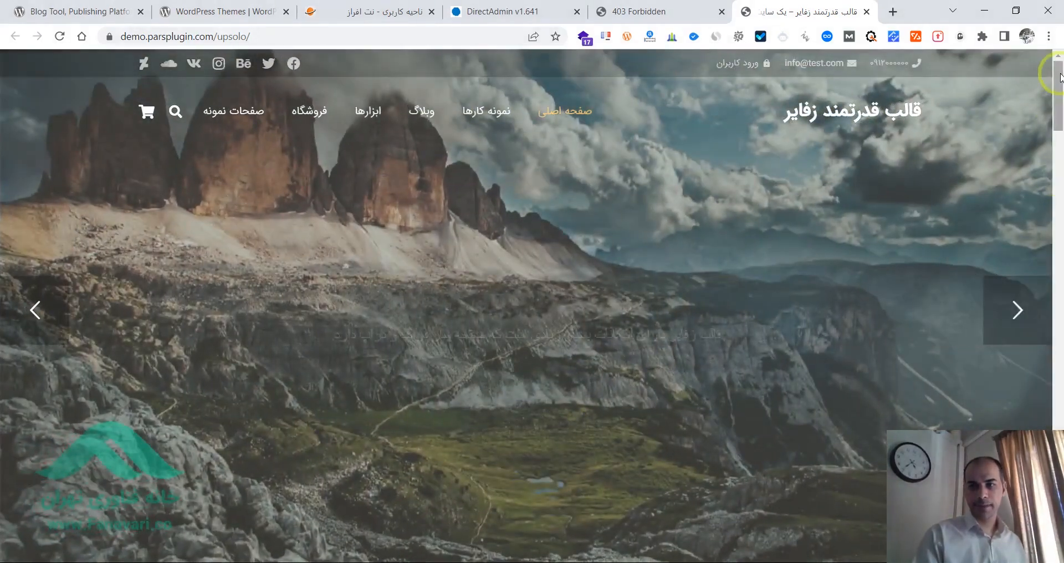
drag(1060, 78, 1059, 260)
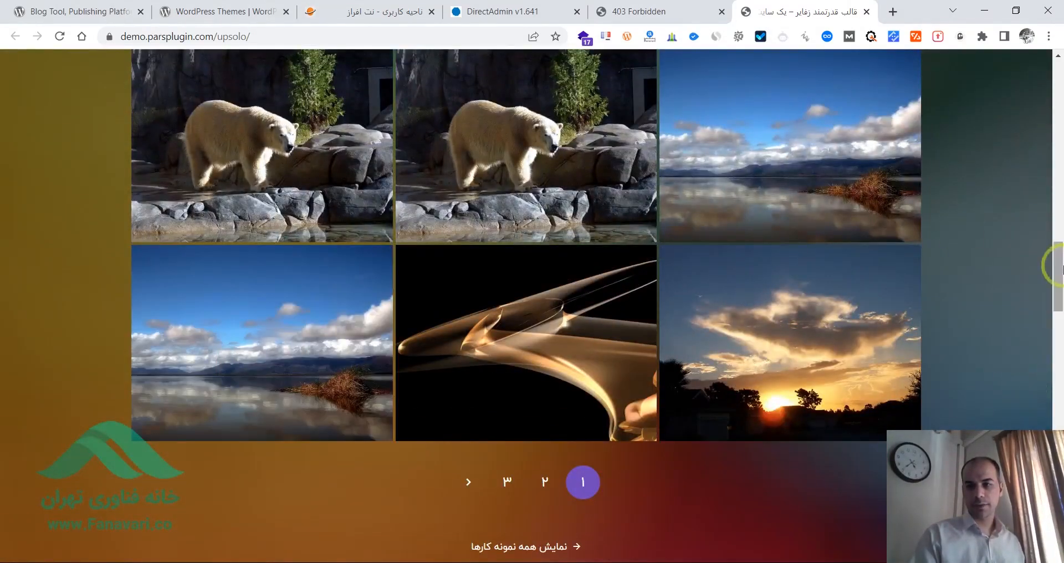
drag(1059, 261, 1059, 80)
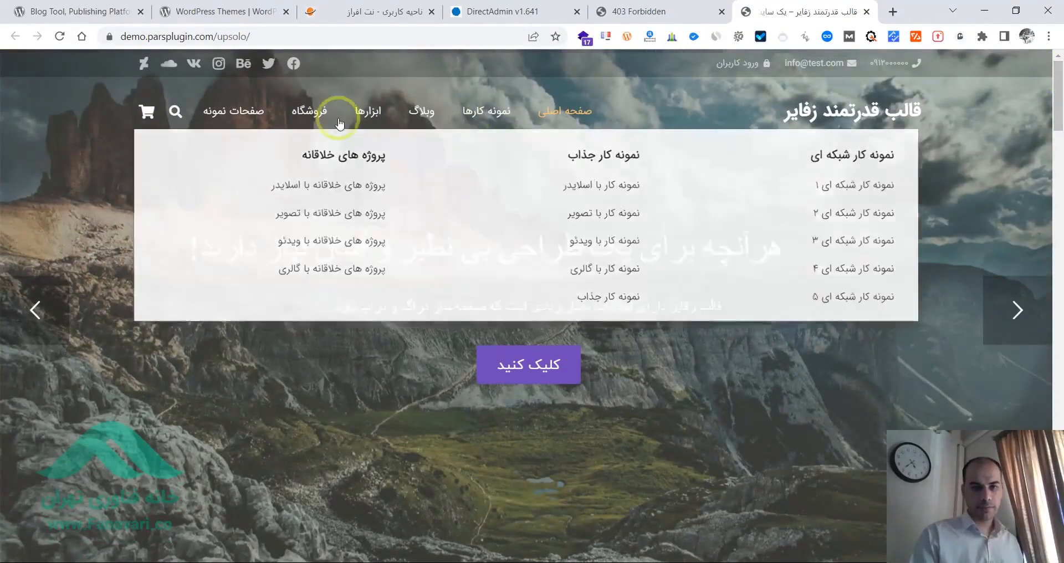
mouse_move(498, 131)
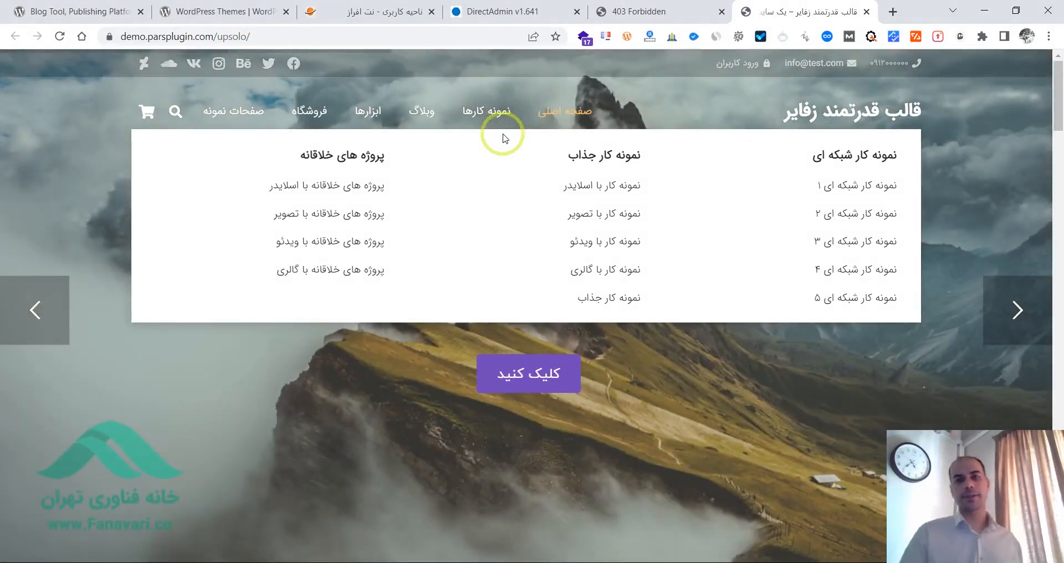
- Return to the DirectAdmin file listing and open the page for uploading files into the current public_html directory
click(525, 20)
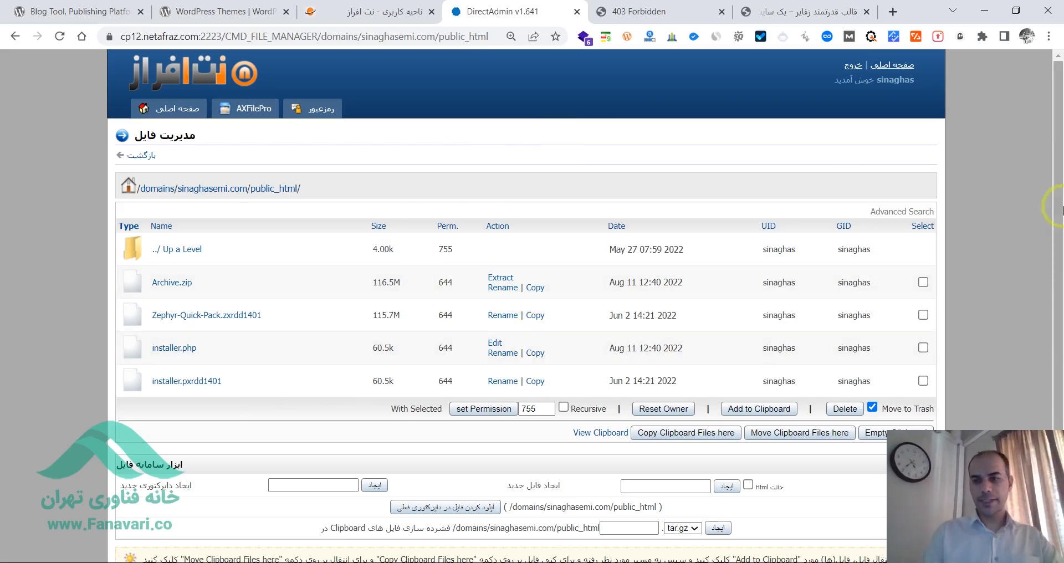
scroll(1062, 211, down, 1)
key(ctrl+plus)
key(ctrl+plus)
key(ctrl+plus)
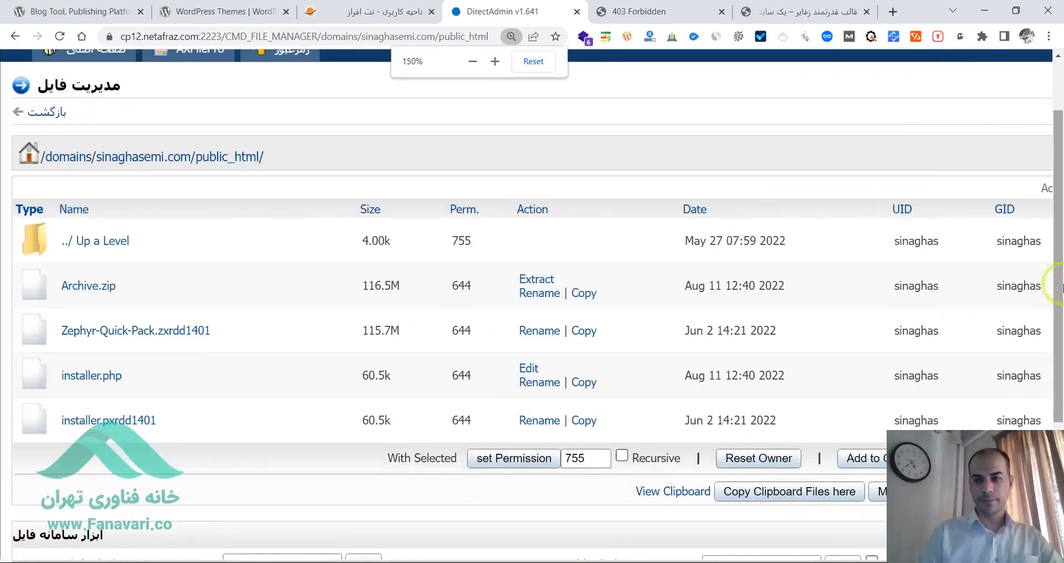
drag(1058, 309, 1059, 432)
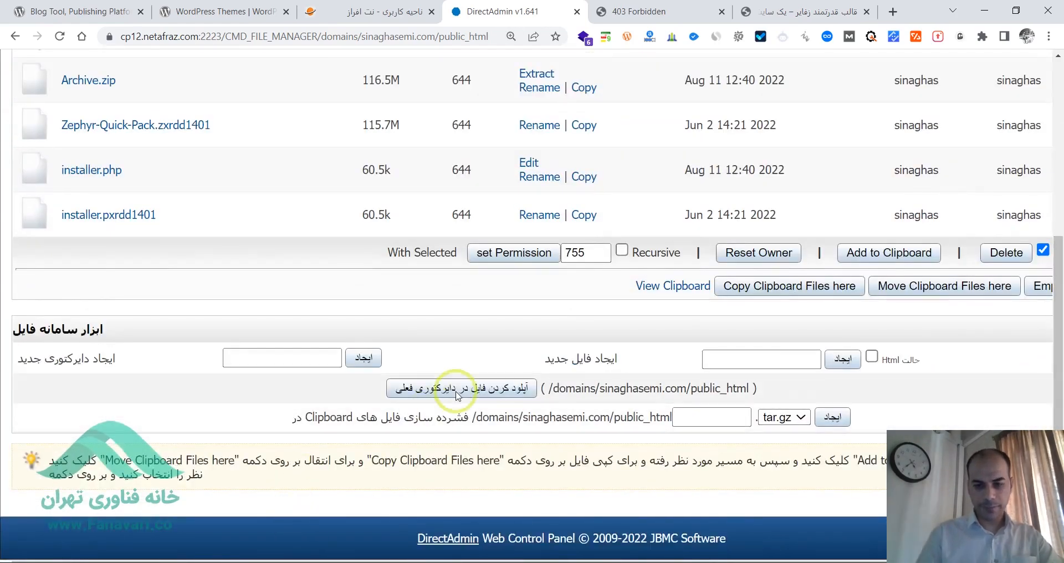
key(ctrl+plus)
key(ctrl+plus)
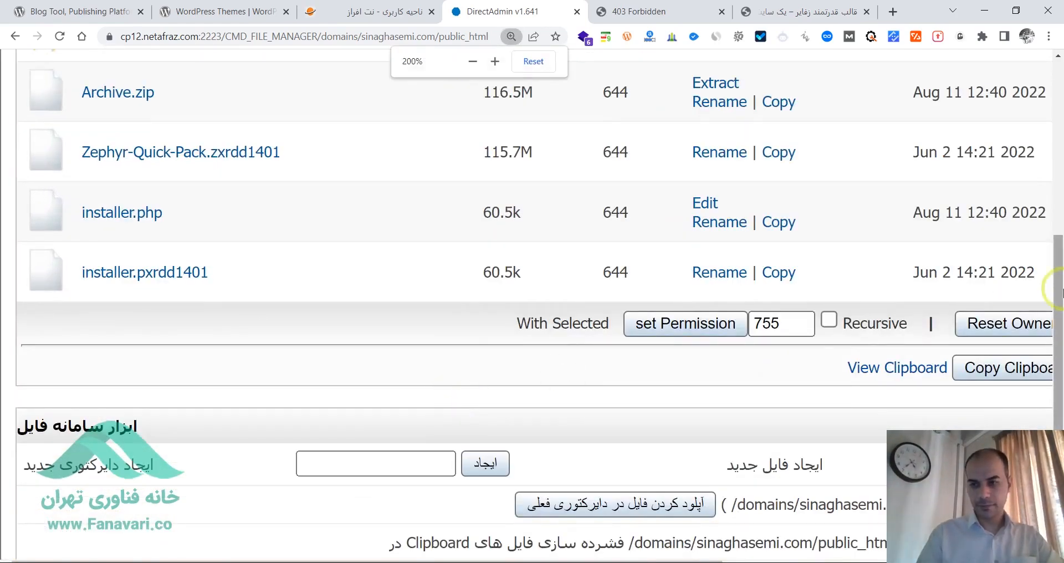
drag(1061, 277, 1059, 325)
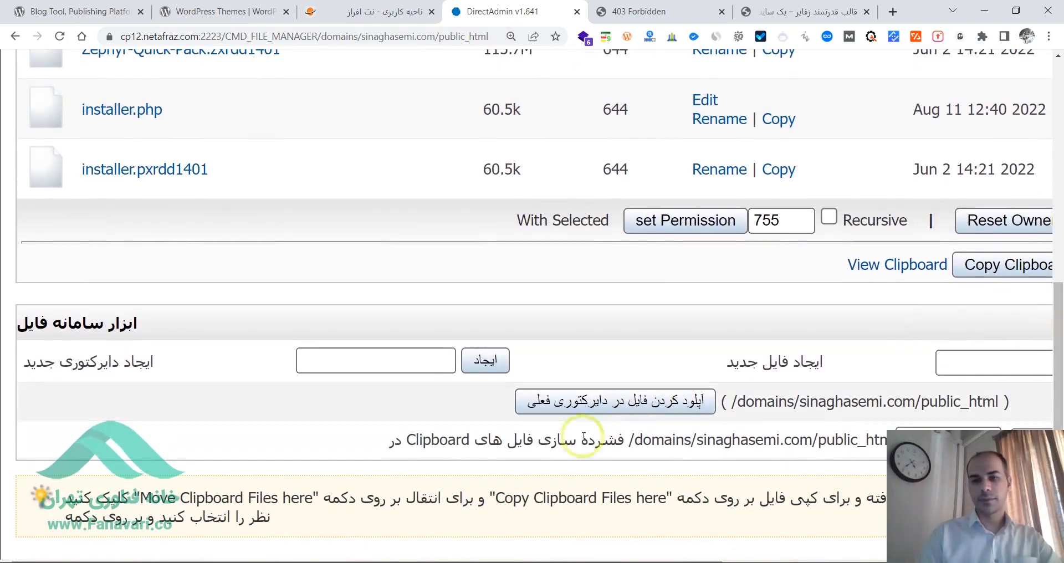
key(ctrl+plus)
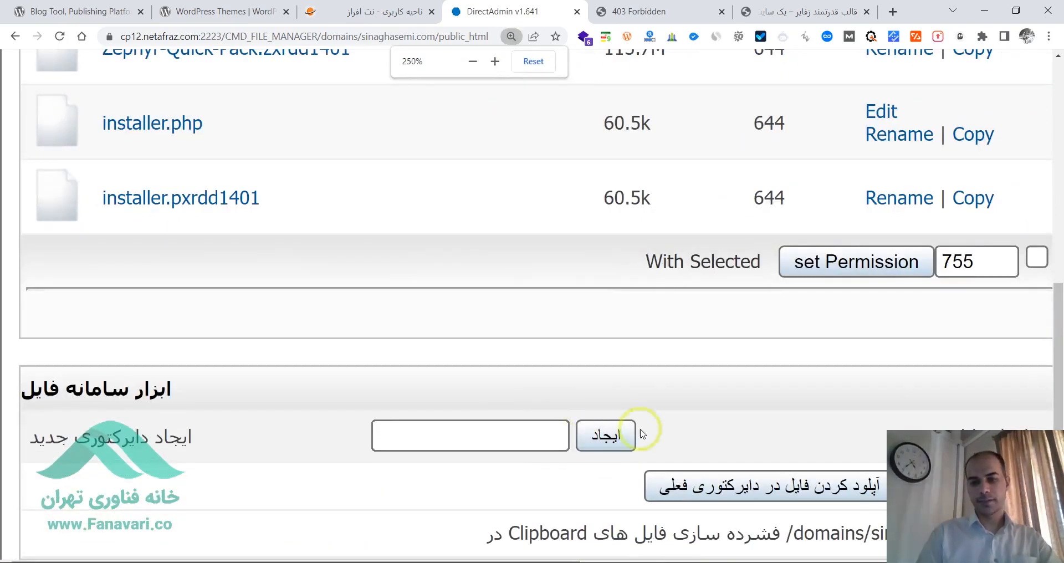
click(795, 490)
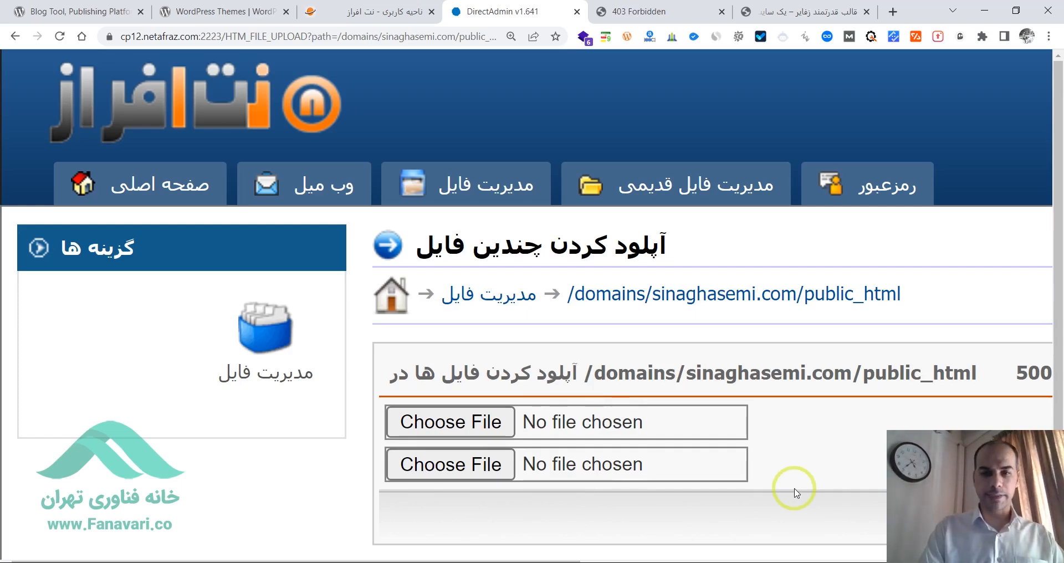
- Examine the whole multi-file upload form at a smaller page zoom, then enlarge it to 300%
key(ctrl+minus)
key(ctrl+minus)
key(ctrl+minus)
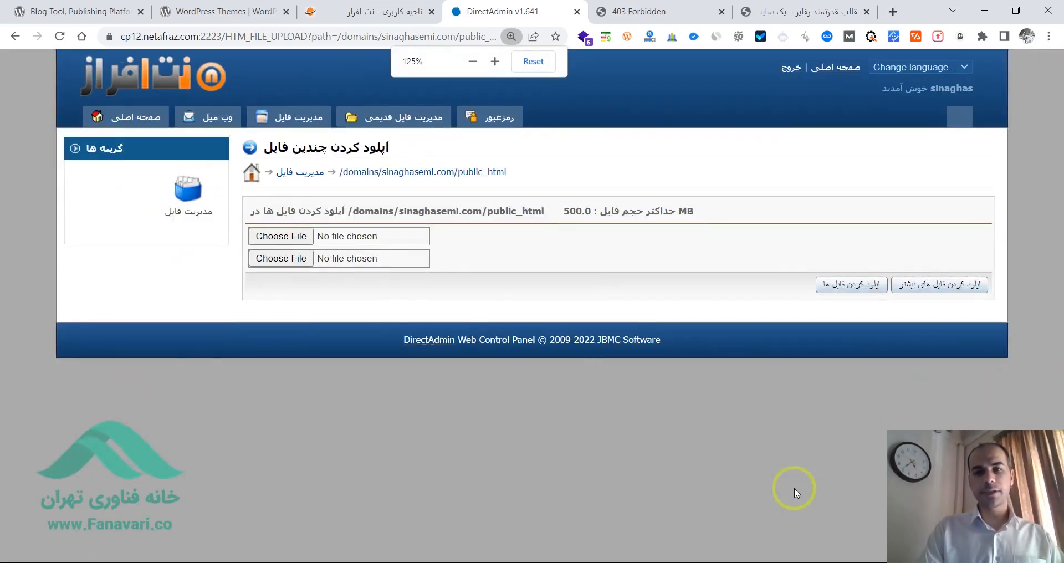
key(ctrl+plus)
key(ctrl+plus)
key(ctrl+plus)
key(ctrl+plus)
key(ctrl+plus)
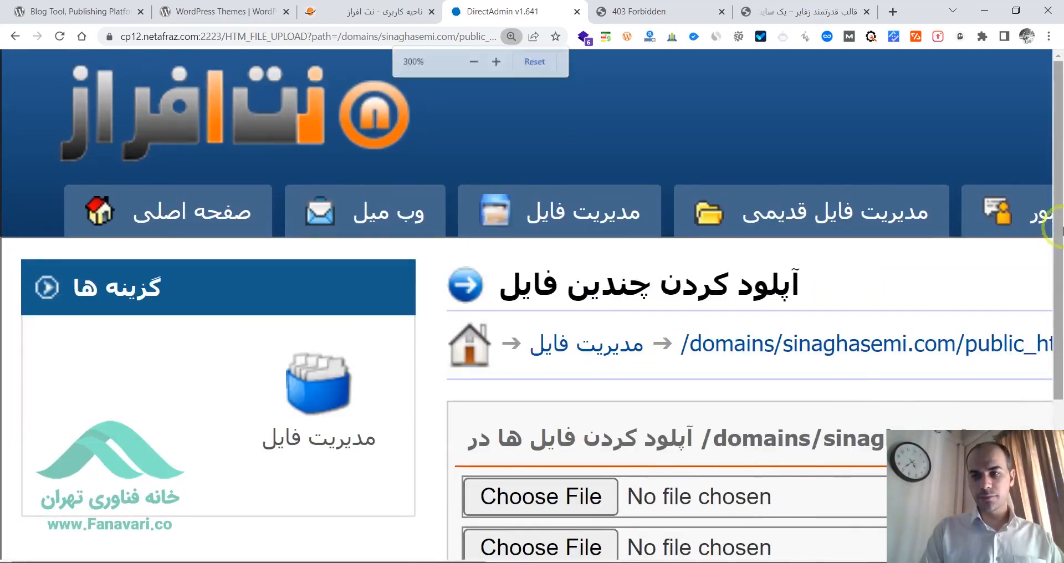
- Choose Archive.zip from the Desktop folder زفایر > mrd401 > 1- Easy installer as the first upload file
drag(1059, 232, 1060, 341)
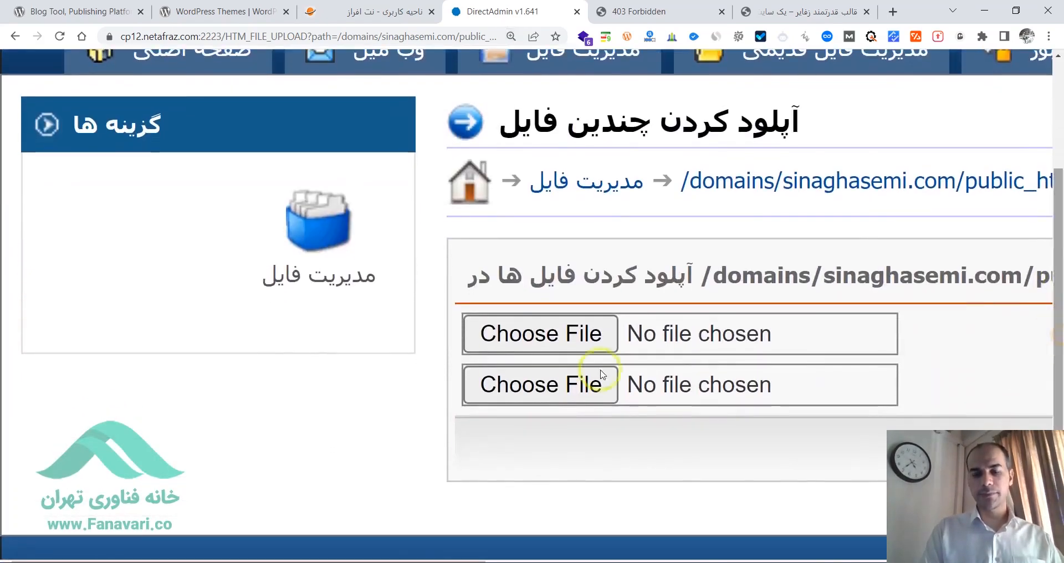
click(517, 335)
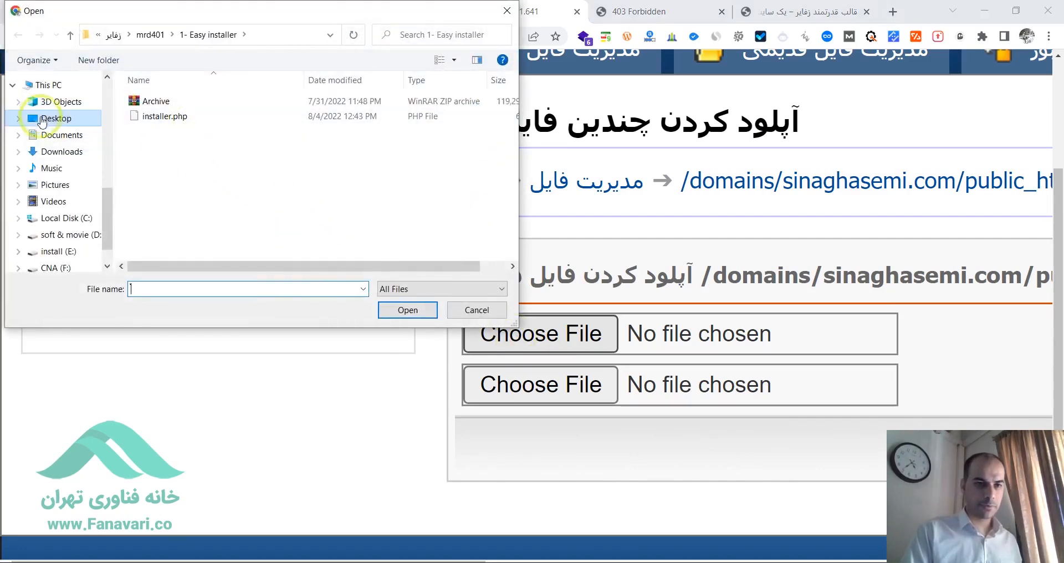
click(44, 119)
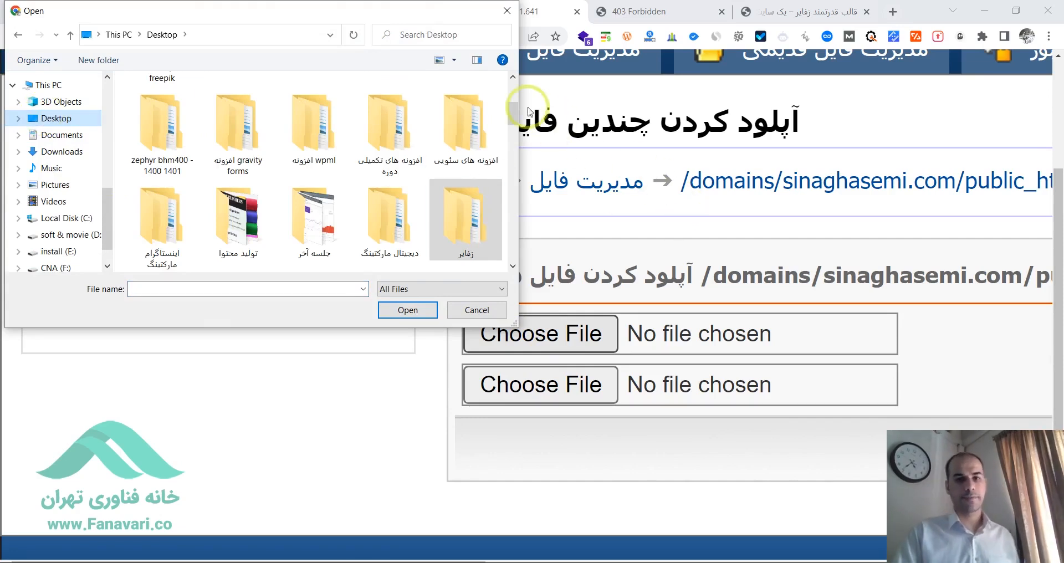
double_click(471, 208)
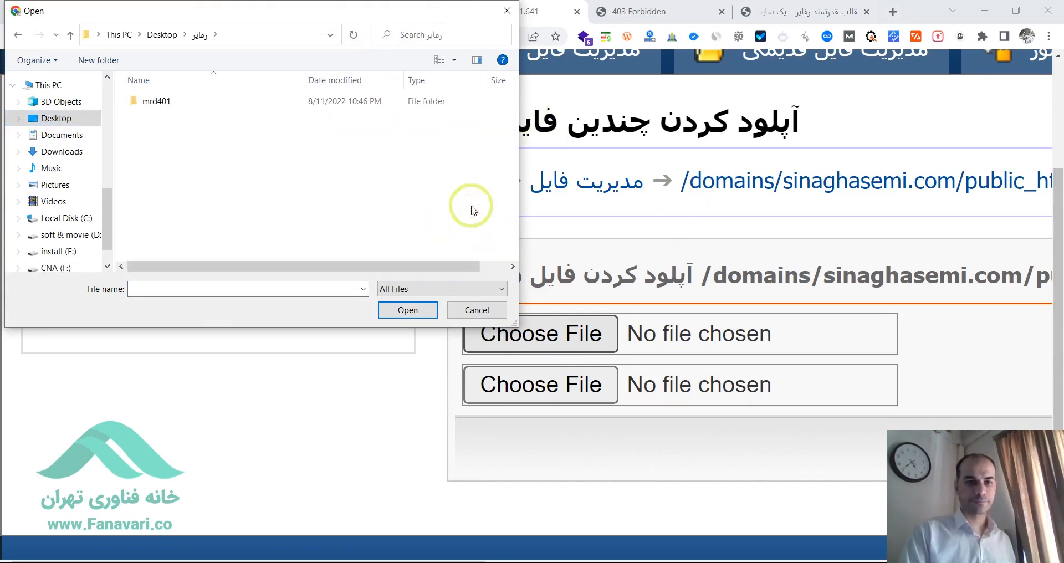
double_click(152, 103)
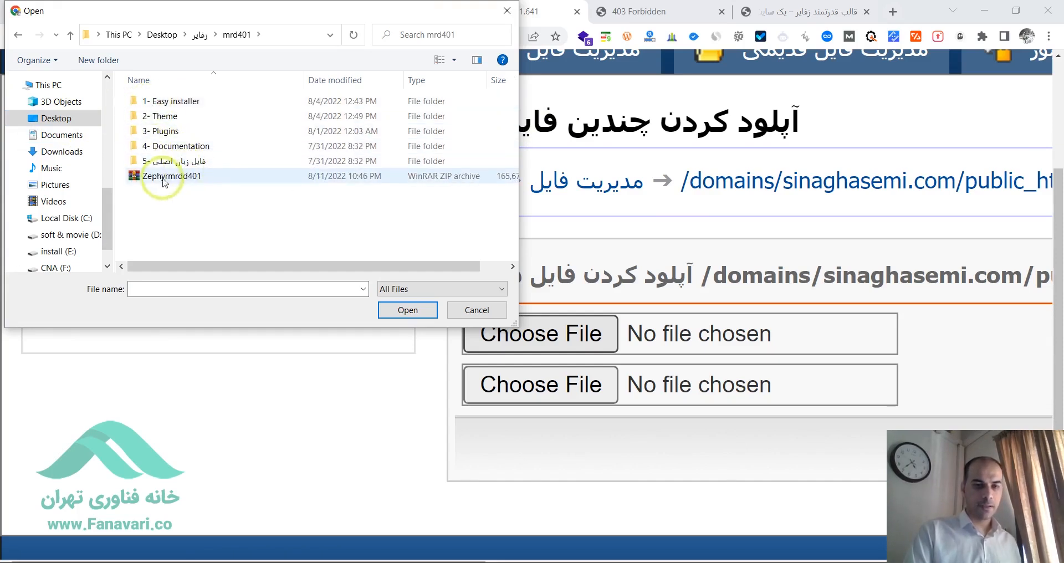
double_click(167, 102)
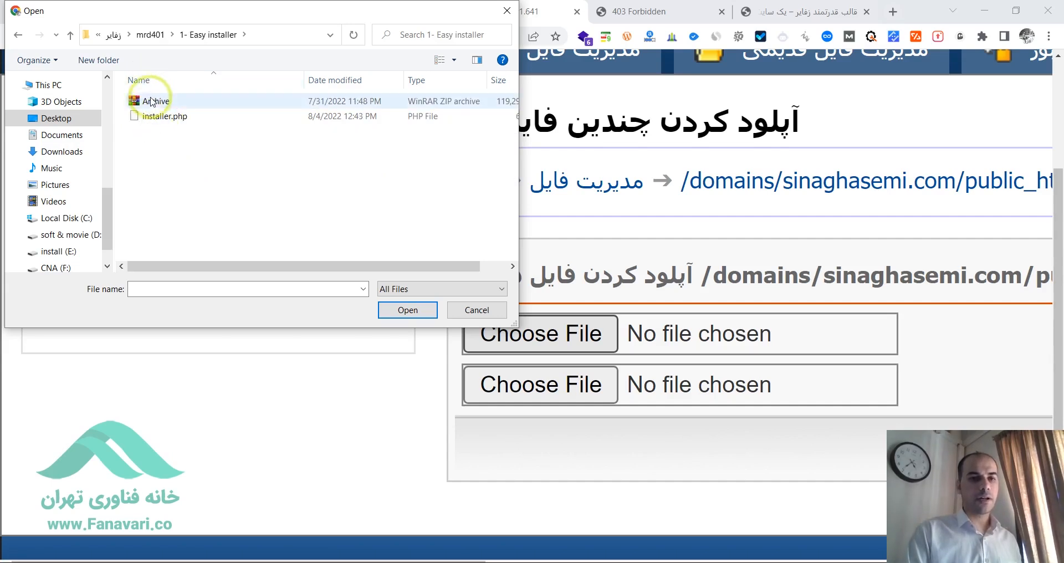
click(154, 106)
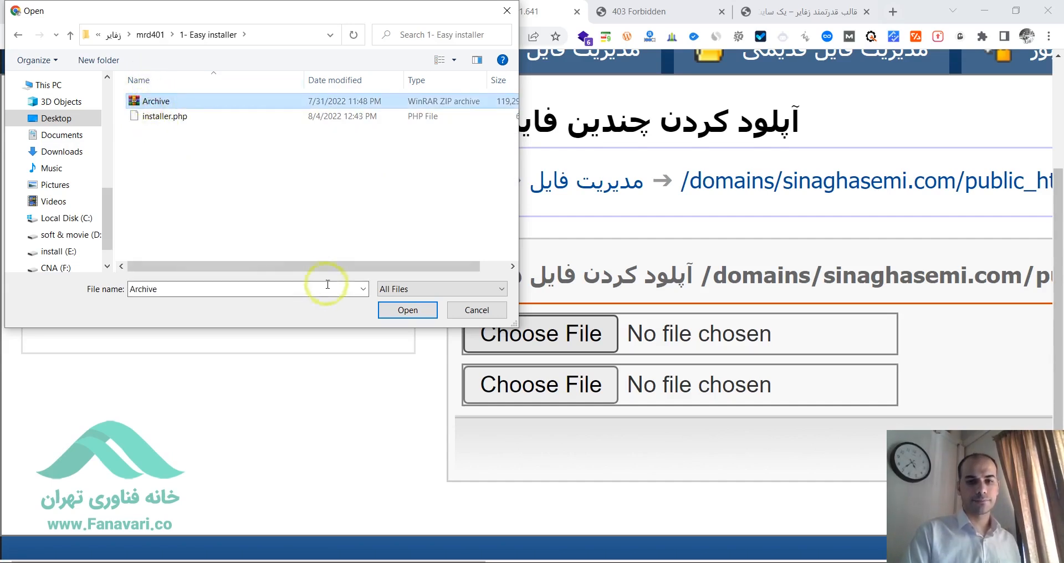
click(399, 314)
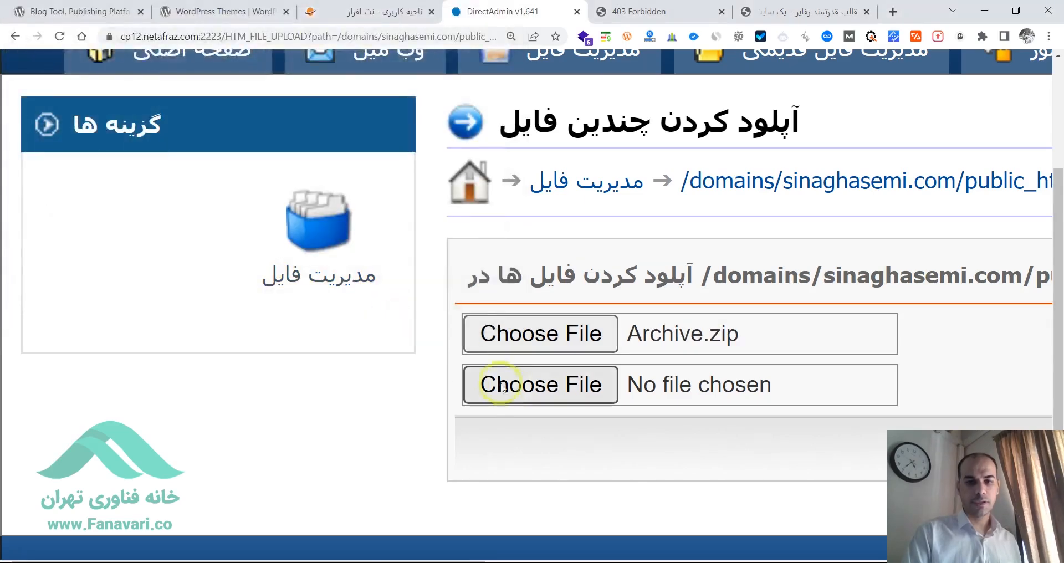
- Choose installer.php from the same 1- Easy installer folder as the second upload file
click(527, 393)
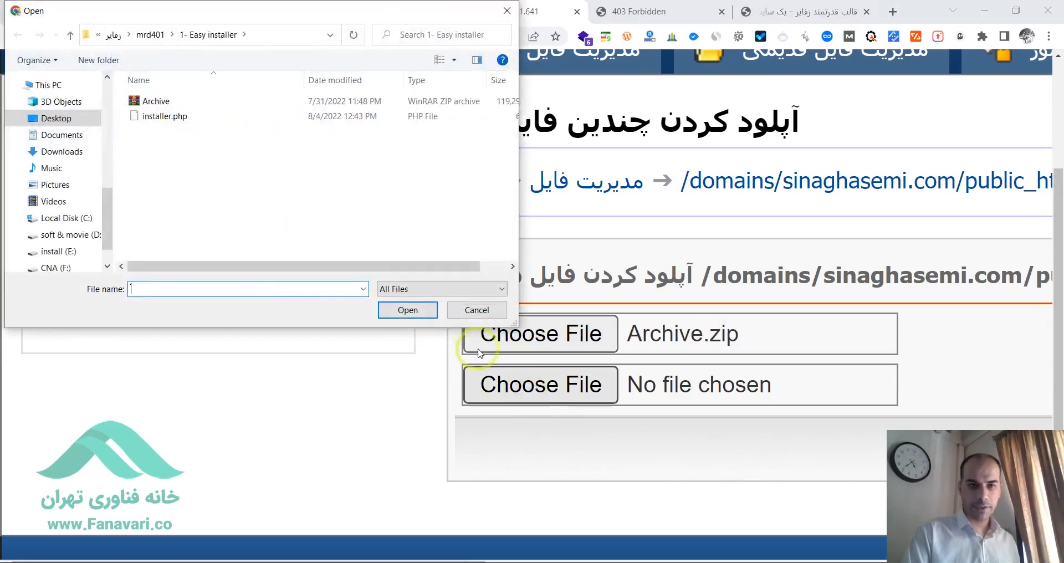
click(155, 122)
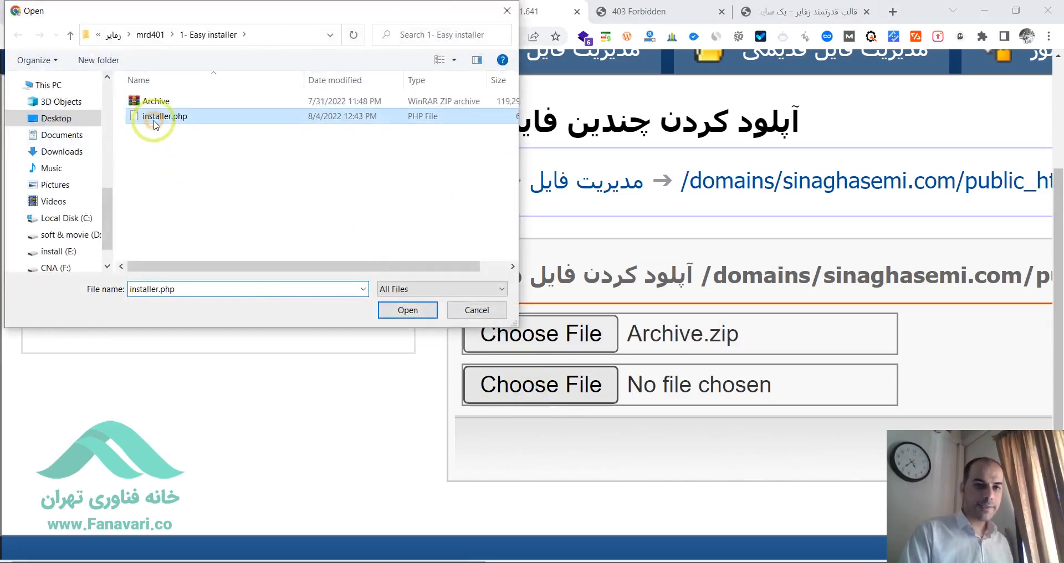
click(407, 311)
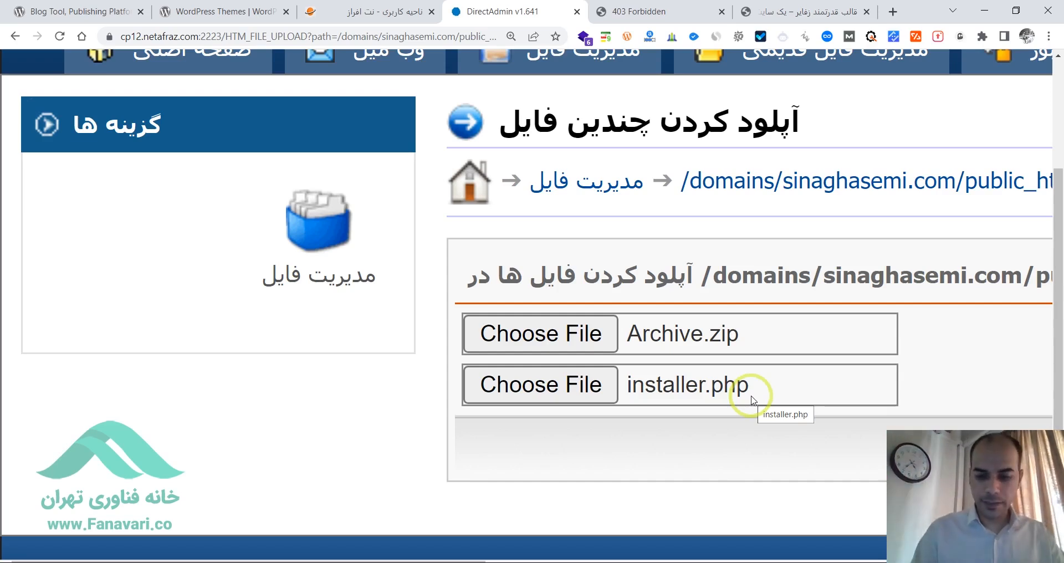
- Review the multi-file upload form's chosen files and upload options, and open the old file manager (مدیریت فایل قدیمی)
key(ctrl+minus)
key(ctrl+minus)
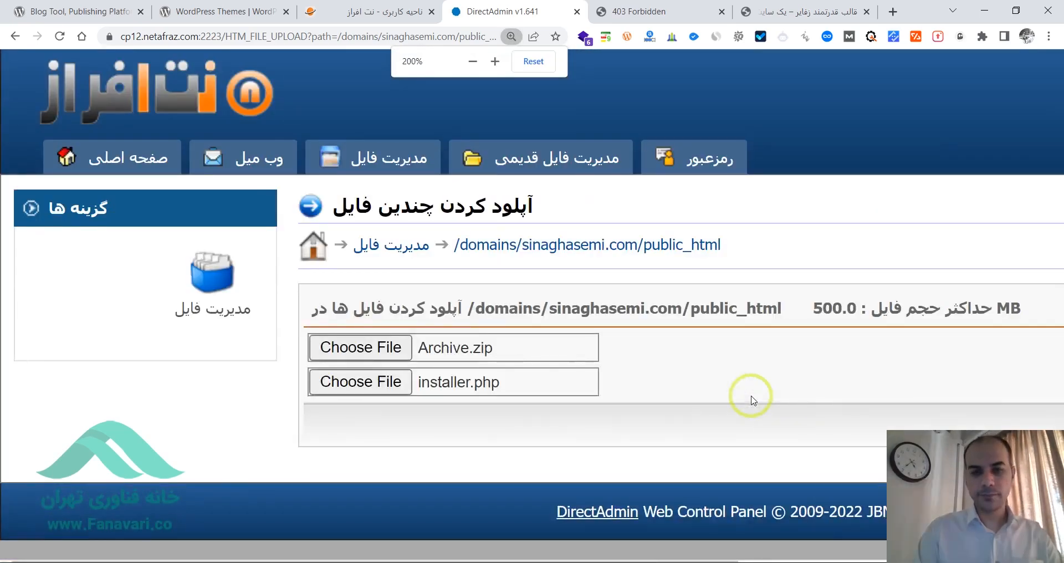
key(ctrl+minus)
key(ctrl+minus)
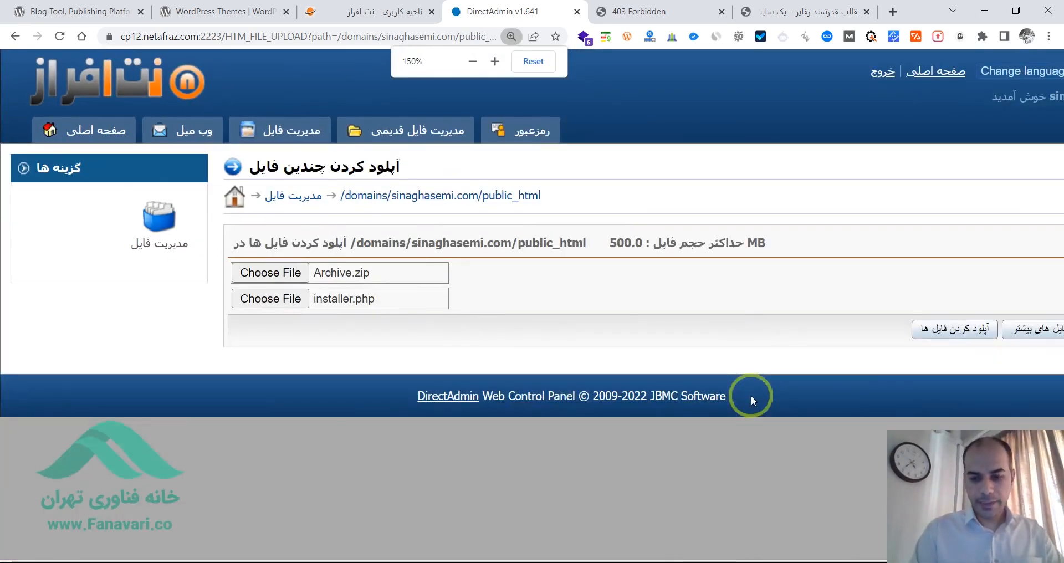
key(ctrl+minus)
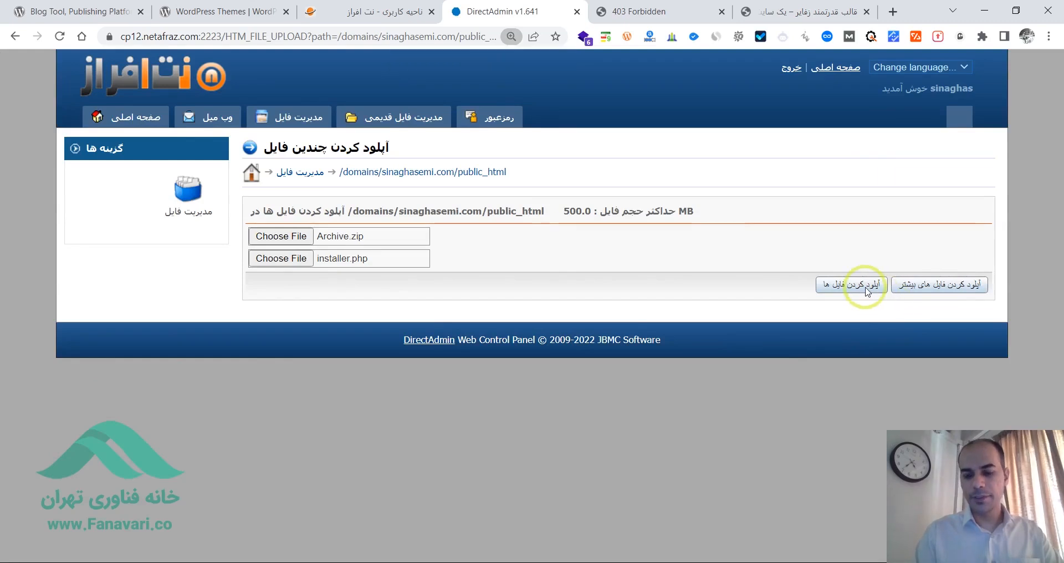
key(ctrl+plus)
key(ctrl+plus)
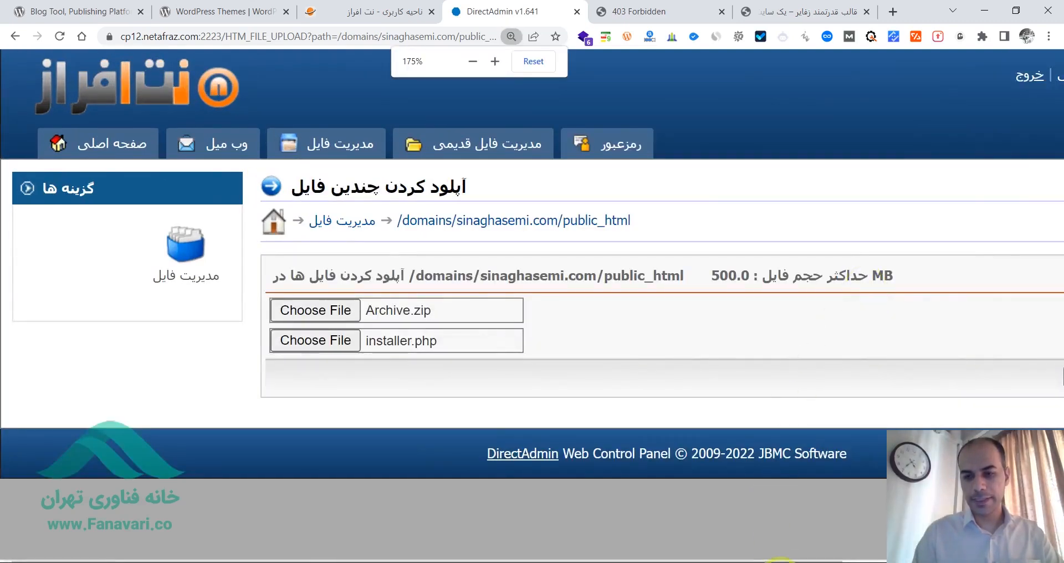
drag(775, 561, 1003, 561)
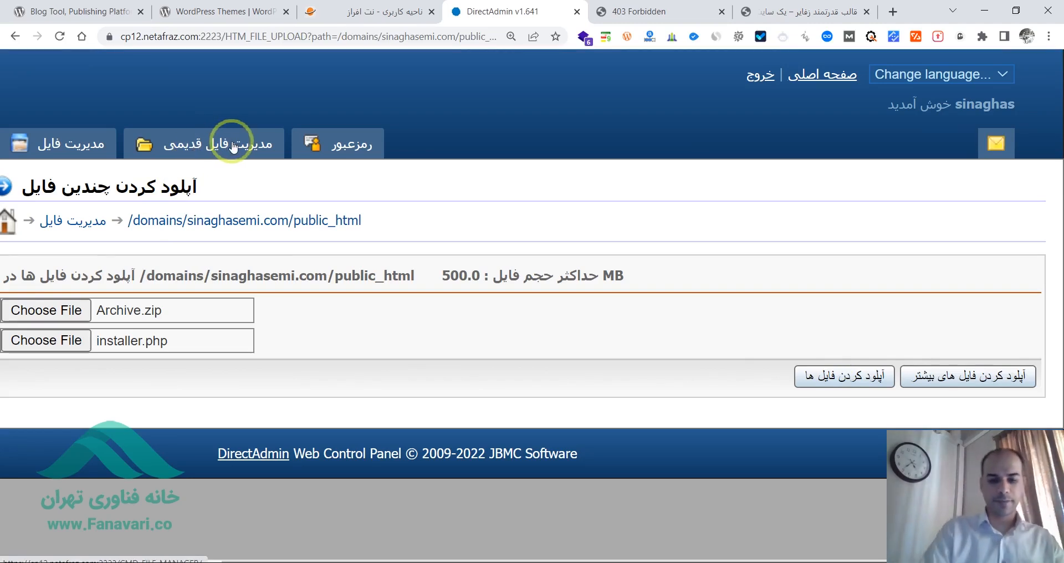
key(ctrl+minus)
key(ctrl+minus)
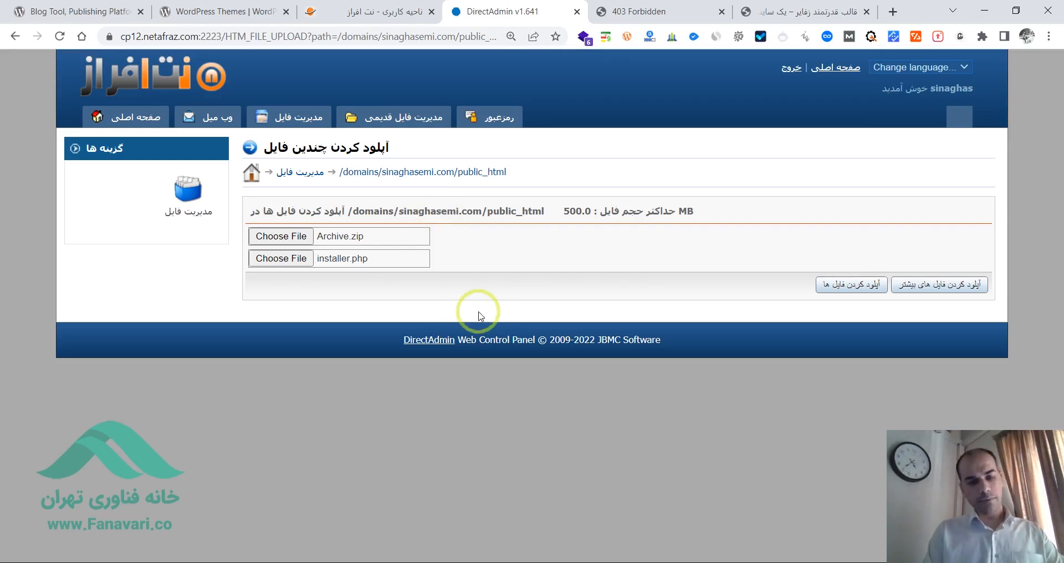
click(394, 121)
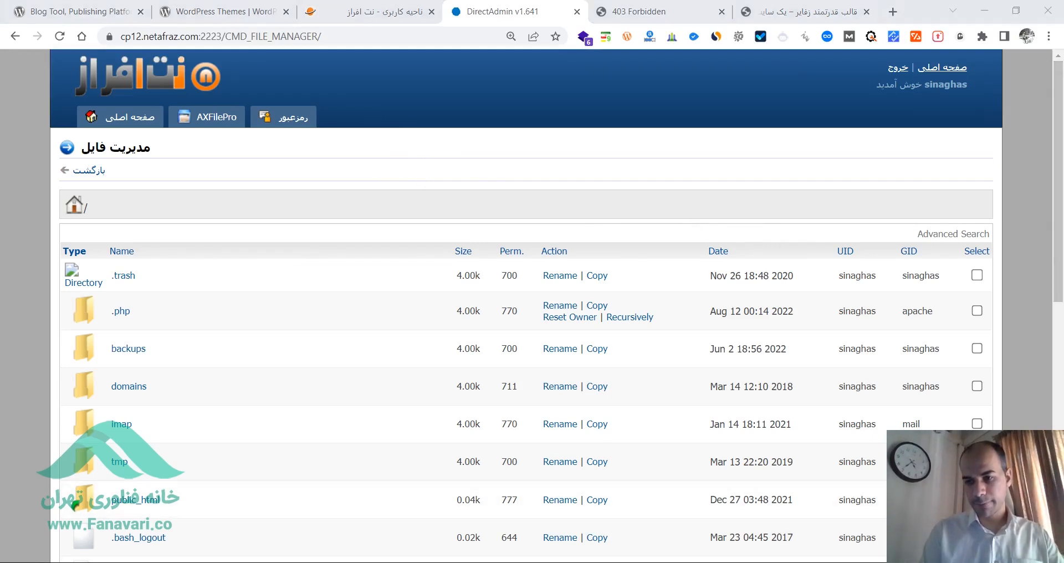
- Connect the computer's Wi-Fi to the Galaxy Note20 5G phone hotspot
click(937, 562)
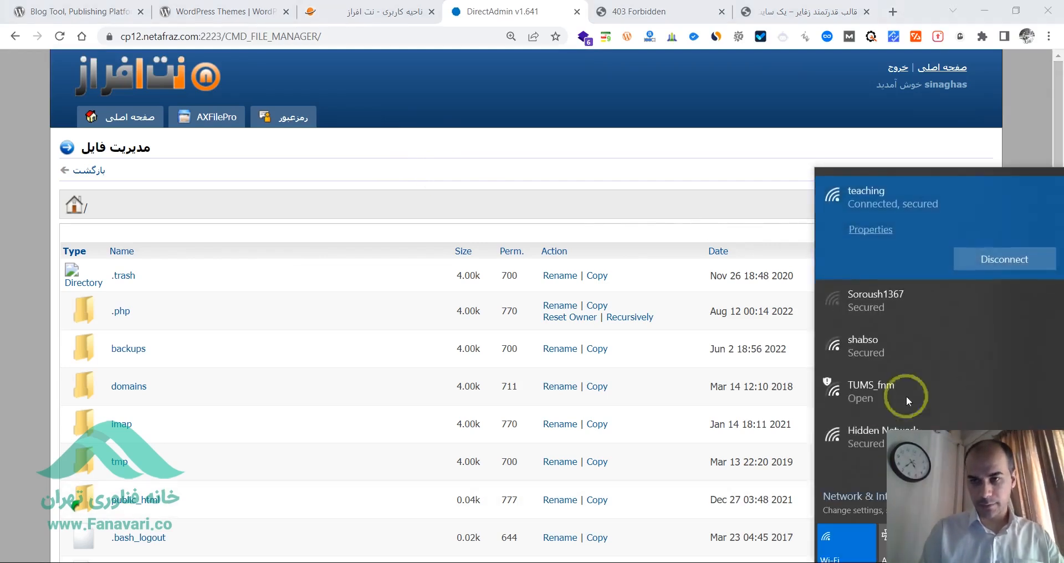
click(925, 295)
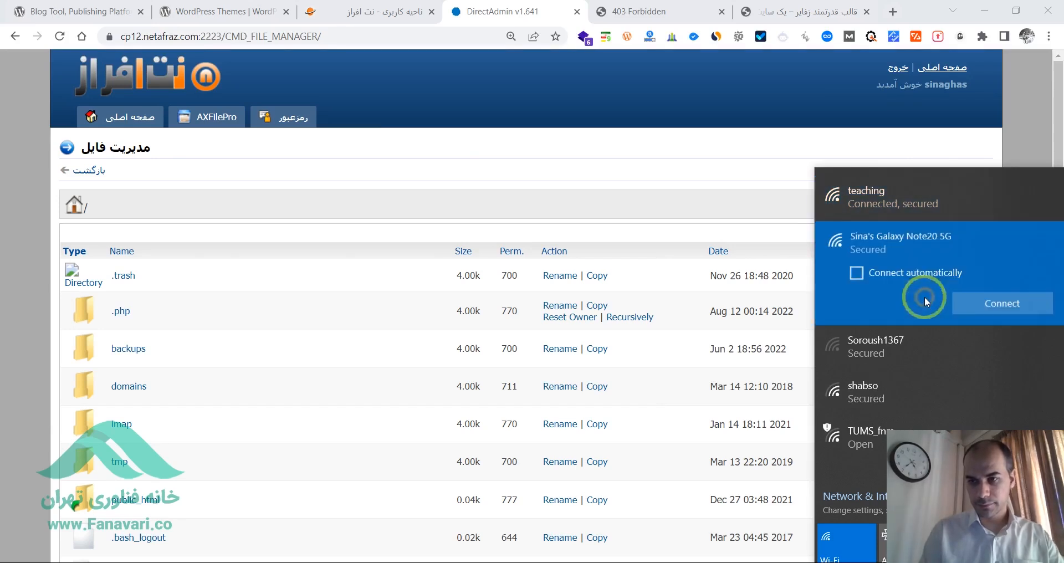
click(985, 308)
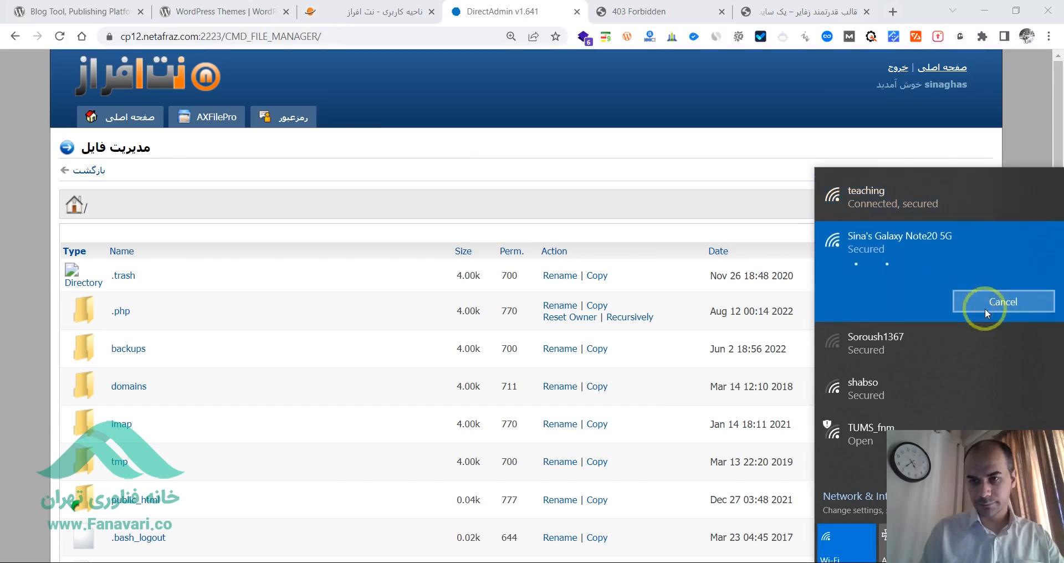
click(487, 138)
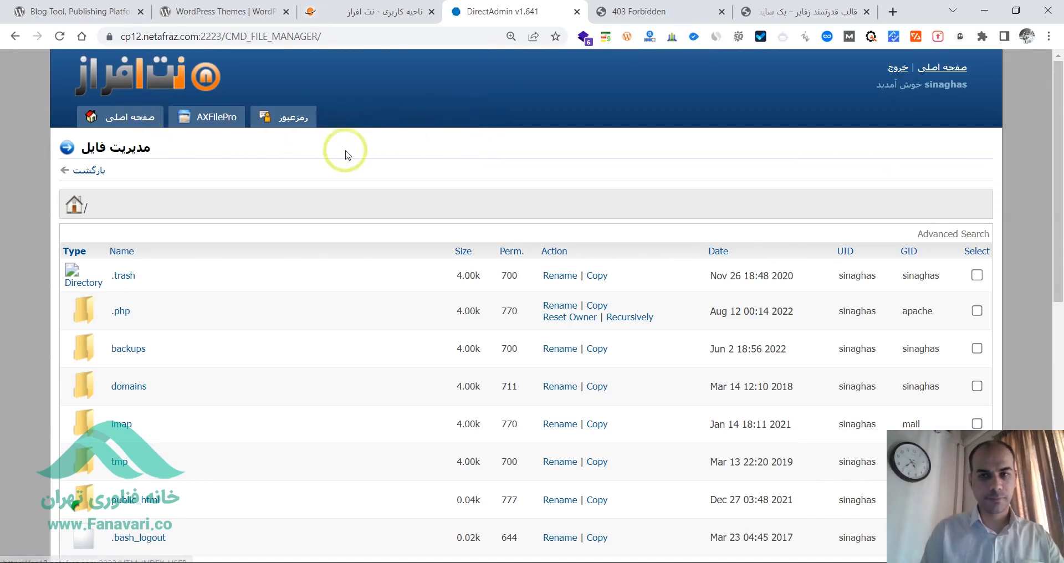
- Reload the file manager's root listing and open the public_html directory
drag(1056, 152, 1062, 171)
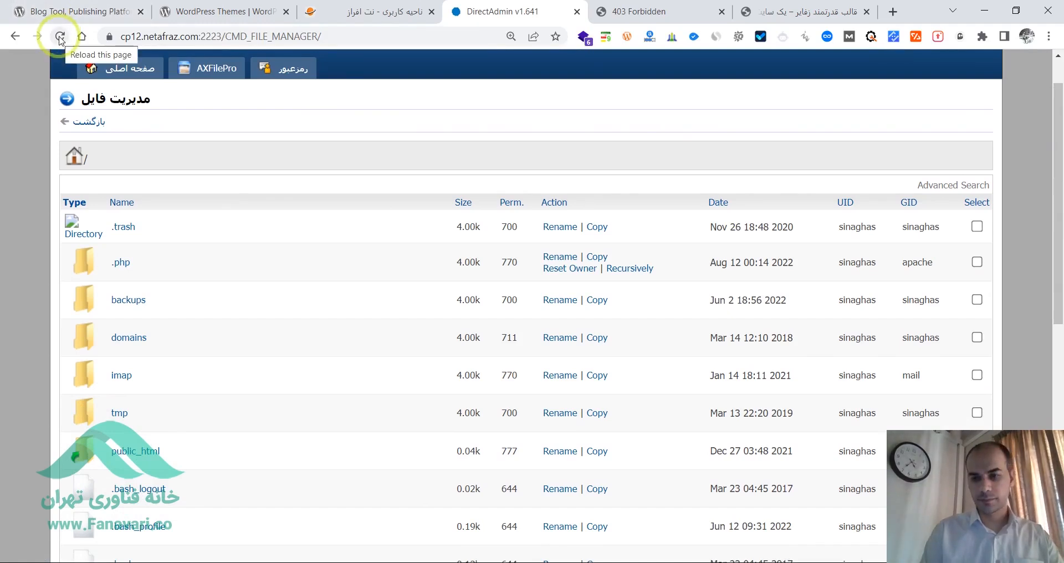
click(60, 37)
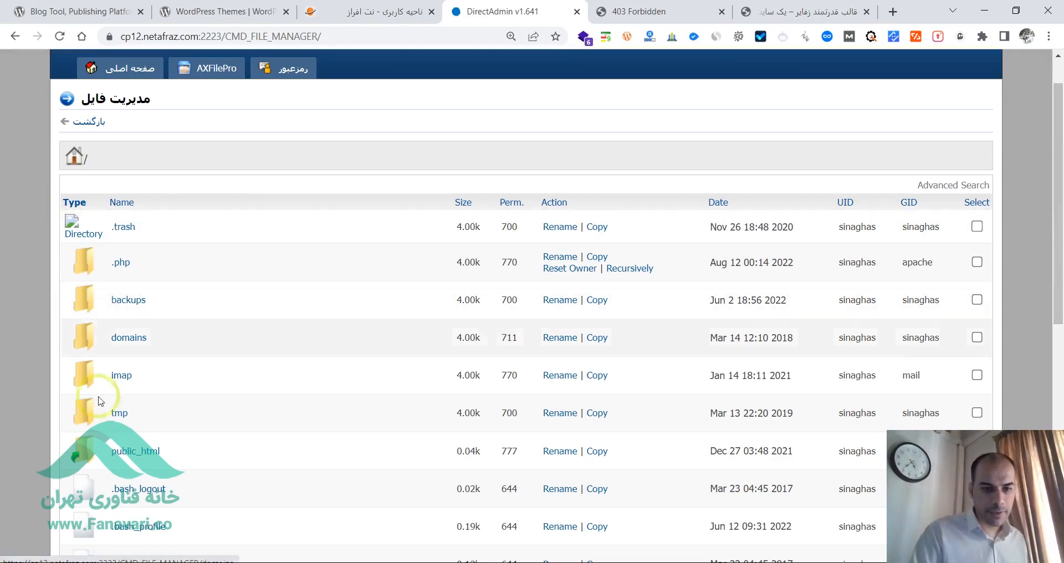
click(135, 463)
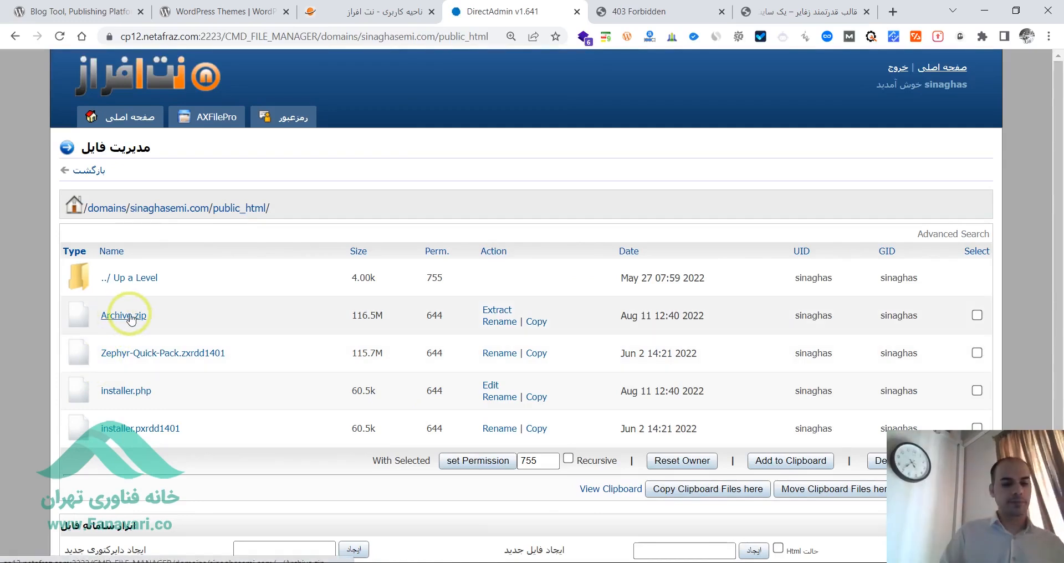
- Examine the public_html listing for the Archive.zip and installer.php files, including their sizes and dates
key(ctrl+plus)
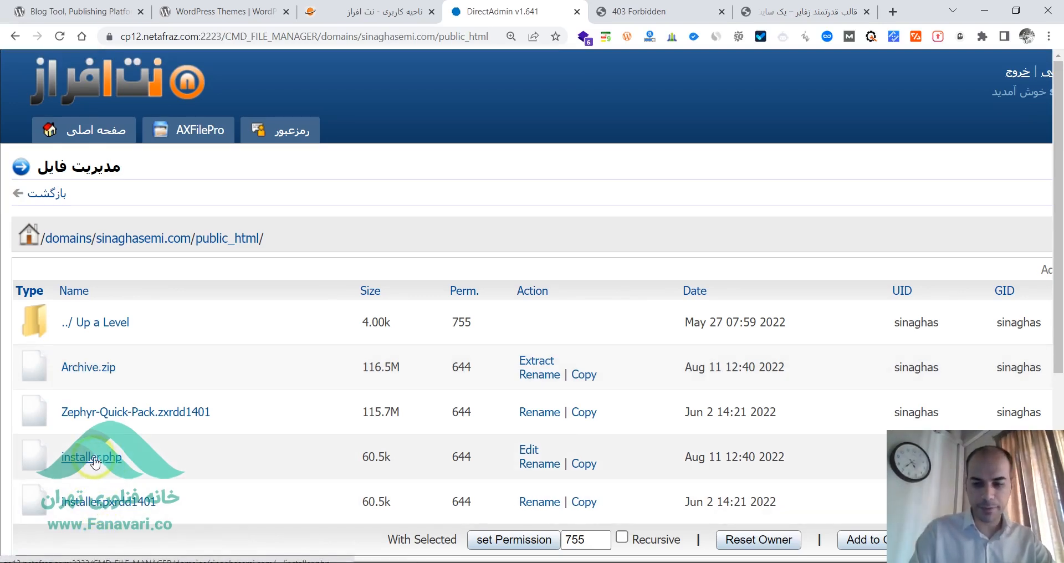
key(ctrl+plus)
drag(1059, 155, 1054, 235)
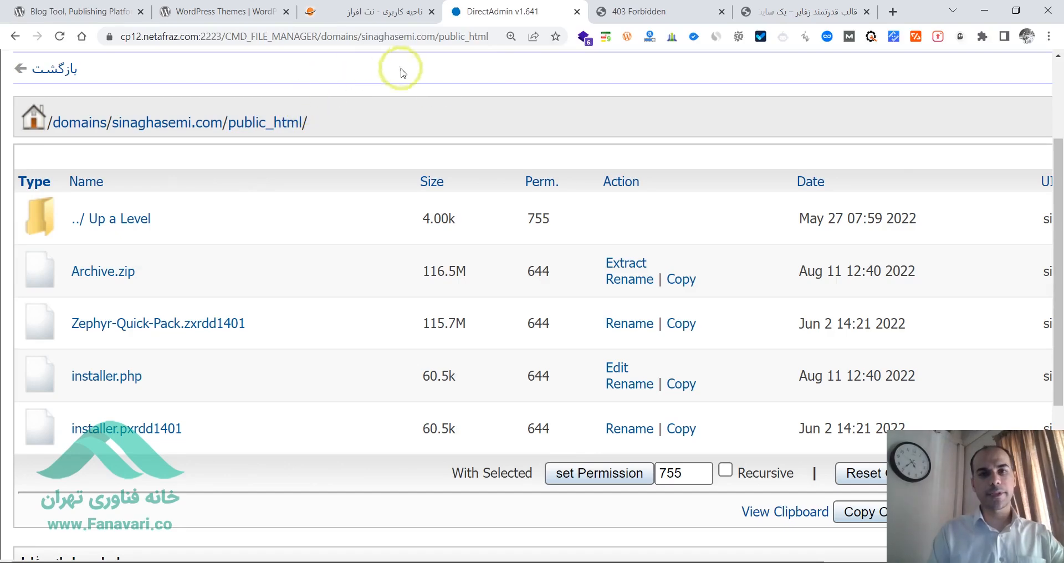
key(ctrl+minus)
key(ctrl+minus)
key(ctrl+minus)
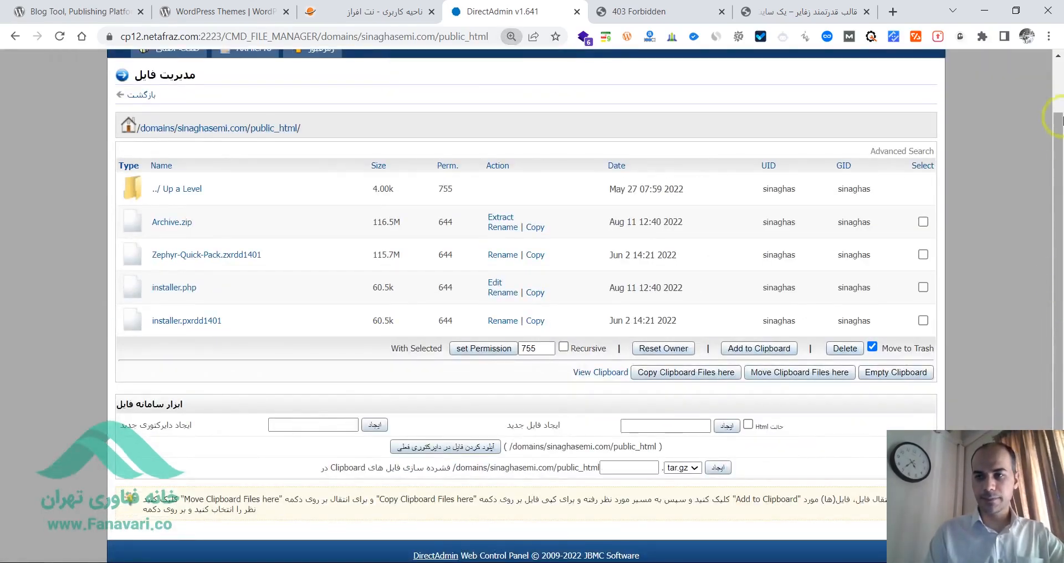
scroll(1061, 94, up, 2)
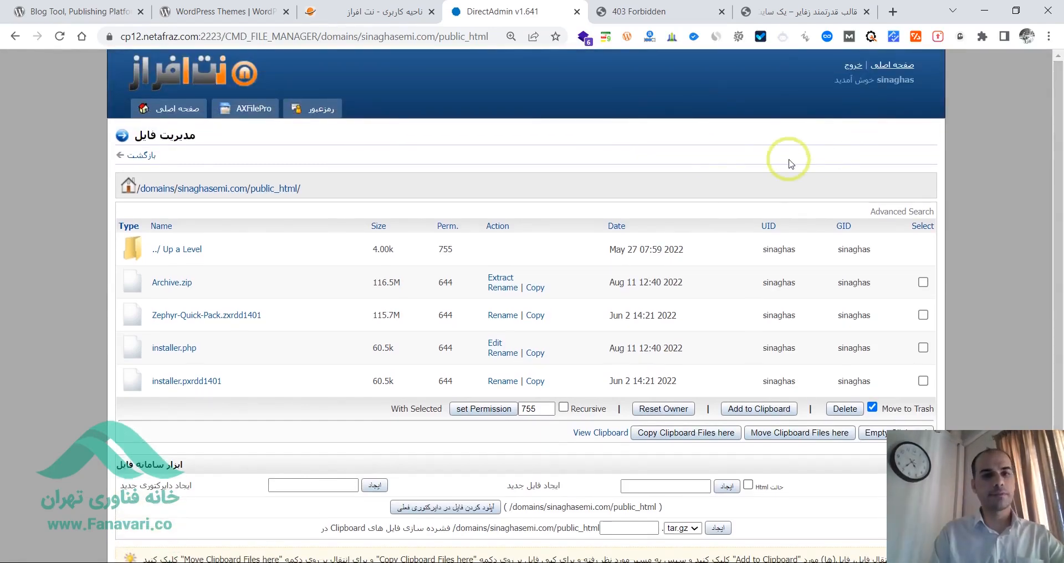
- Return from the file manager to the domain's main control panel page (صفحه اصلی)
right_click(176, 113)
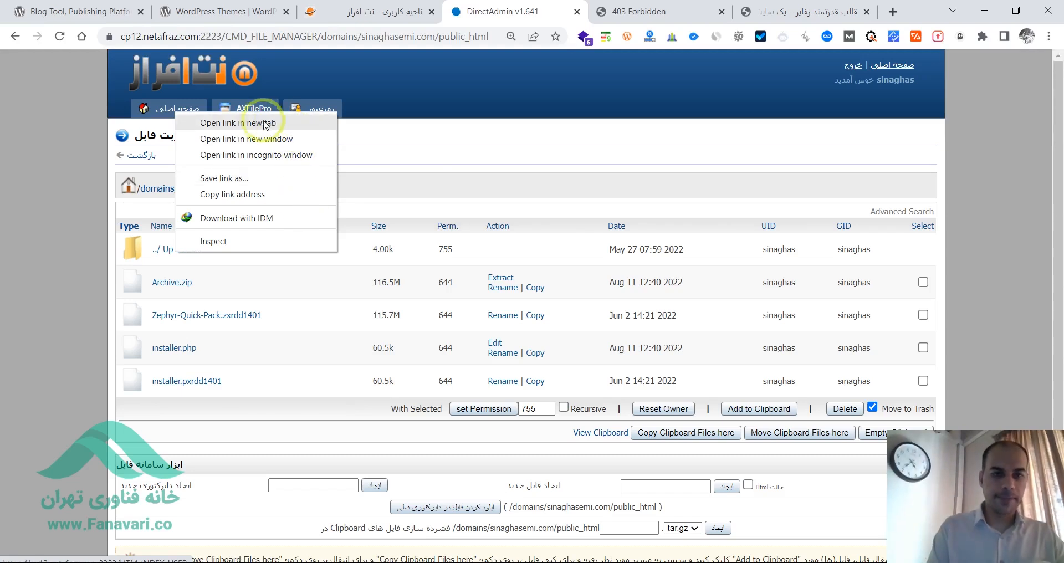
click(505, 117)
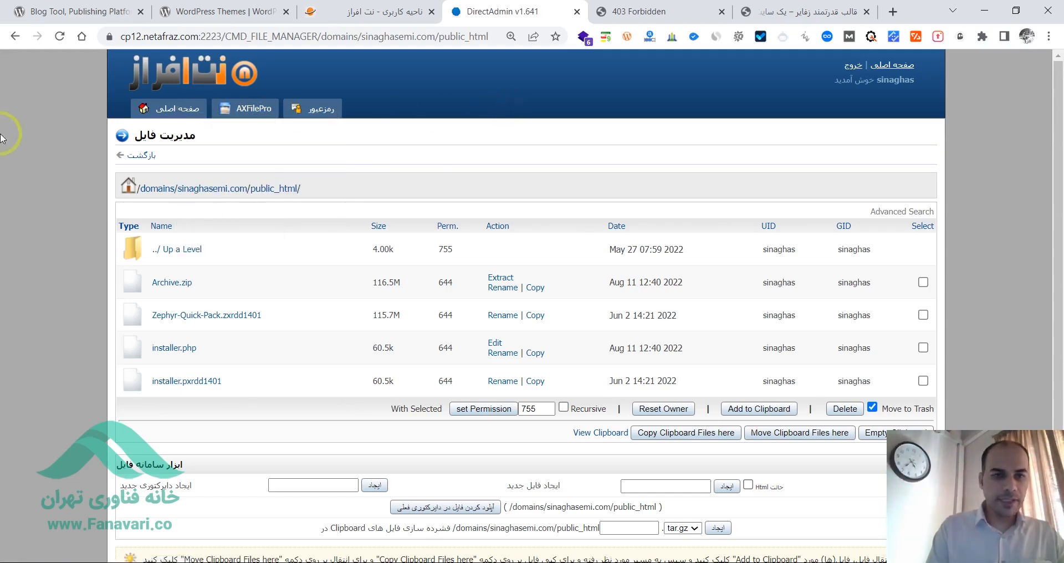
click(160, 110)
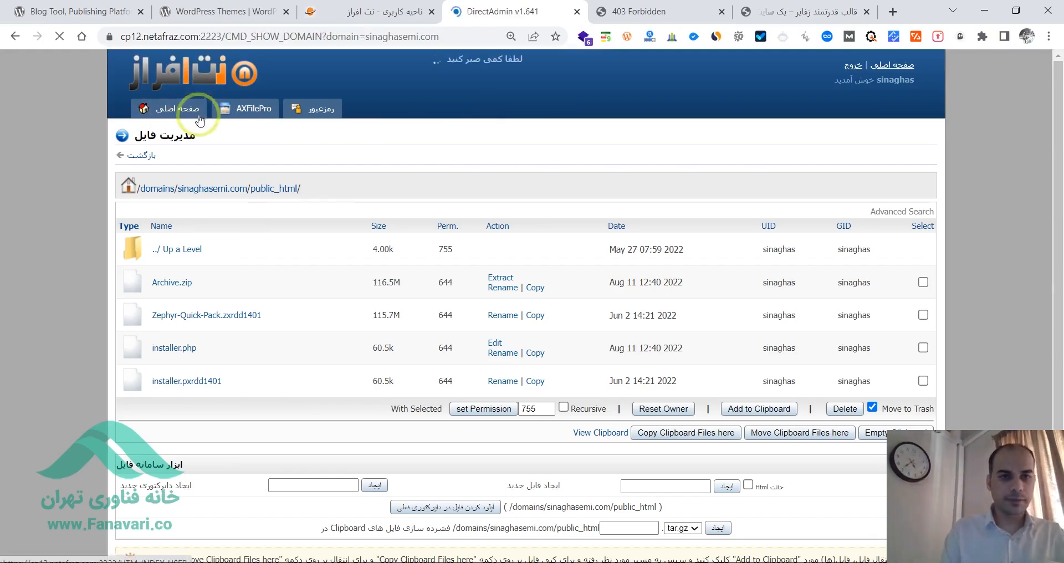
- Open the MySQL management page from the account management section of the domain's control panel
key(ctrl+plus)
key(ctrl+plus)
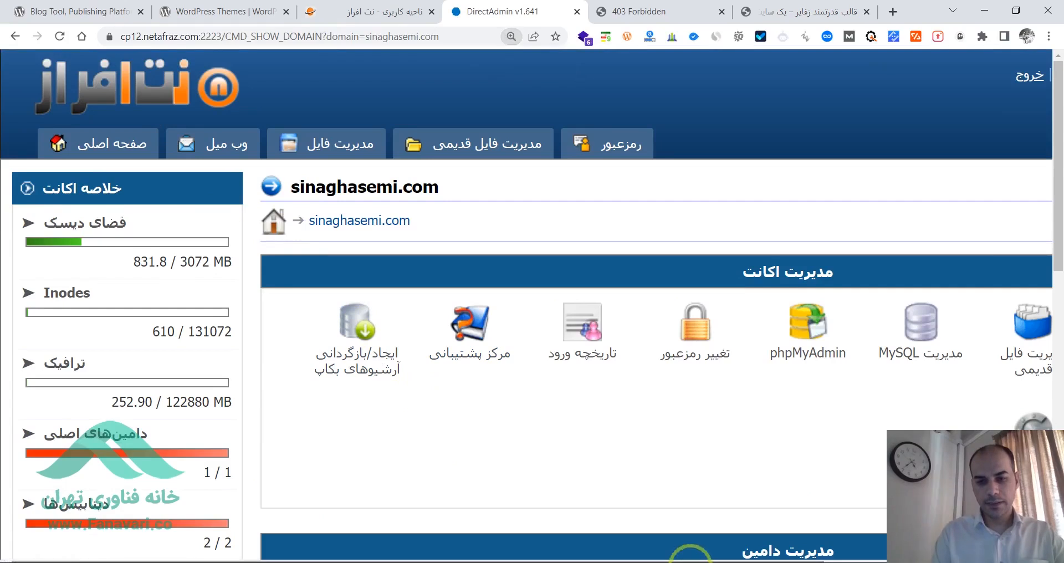
drag(690, 561, 908, 562)
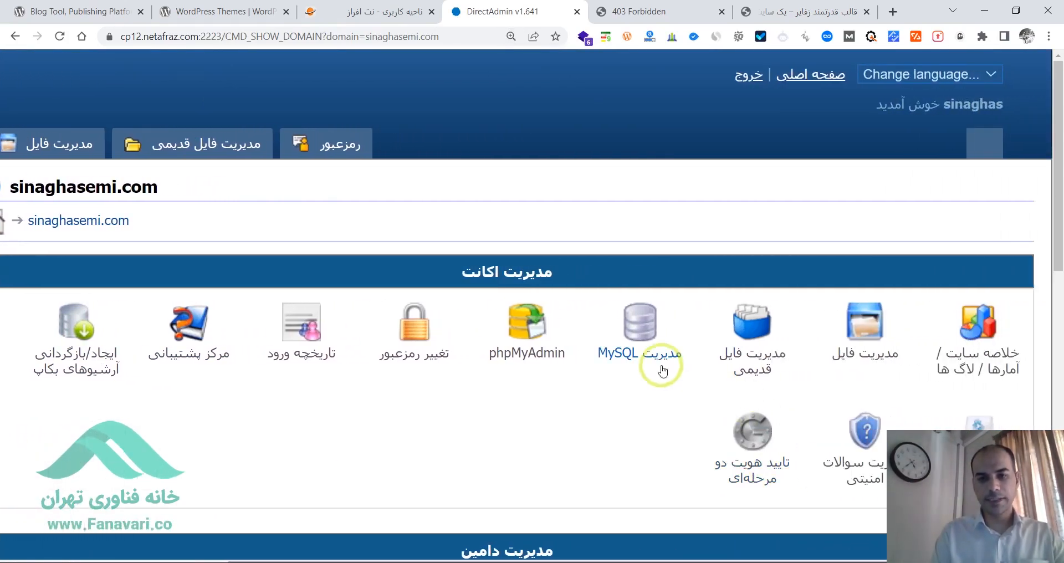
key(ctrl+plus)
key(ctrl+plus)
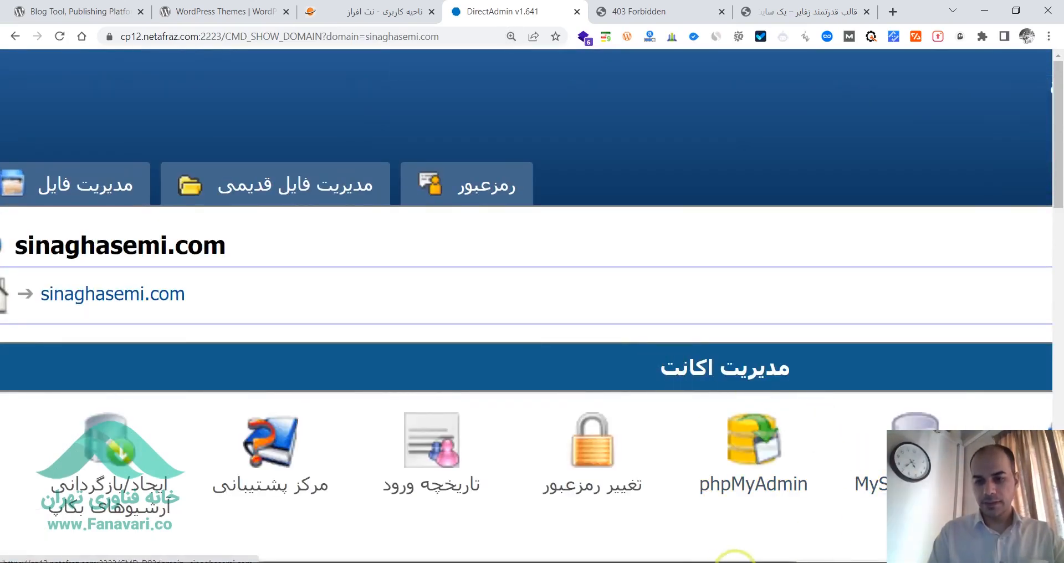
drag(739, 561, 942, 560)
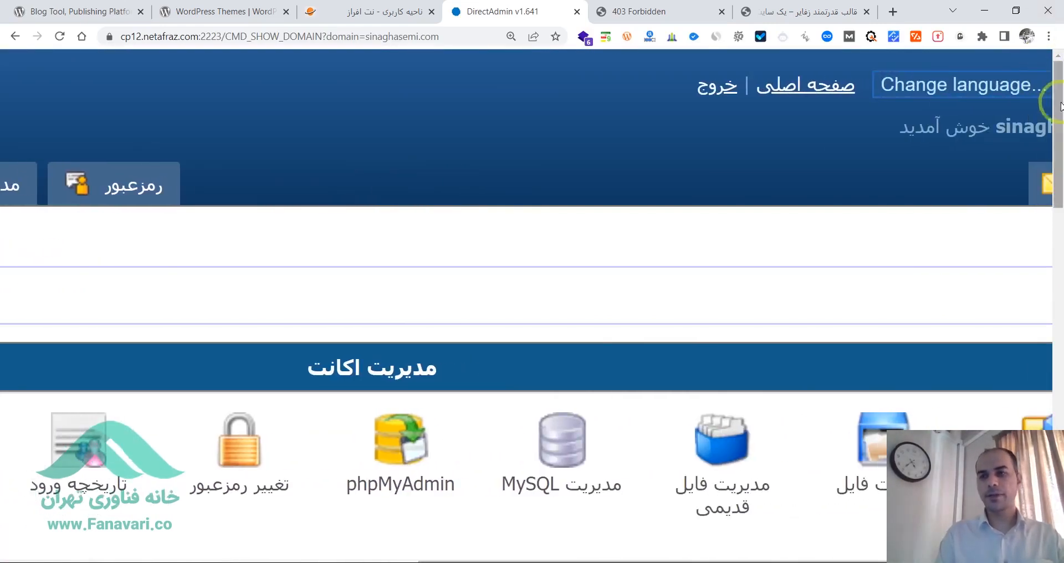
drag(1059, 105, 1059, 174)
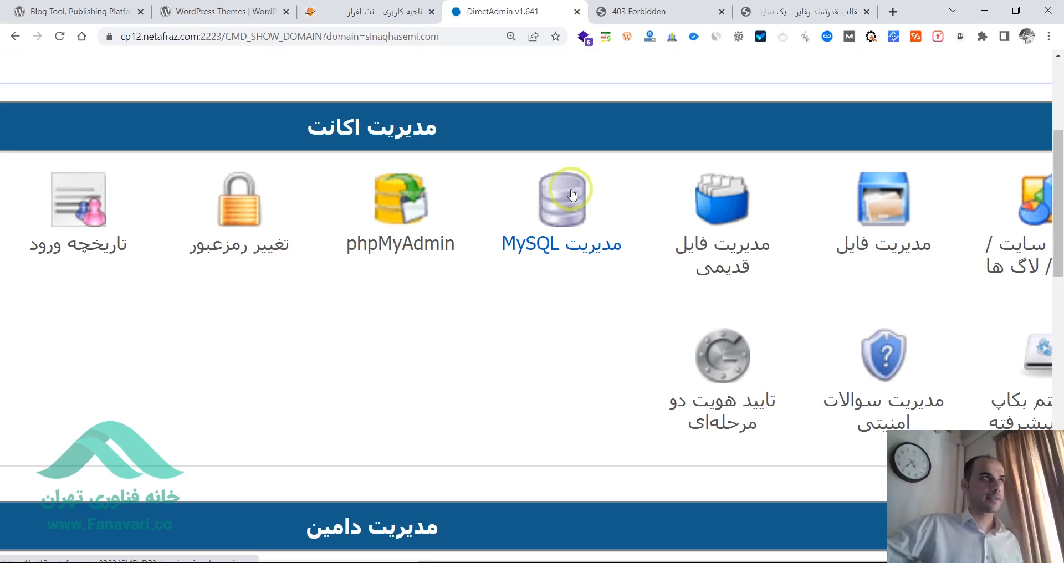
click(559, 250)
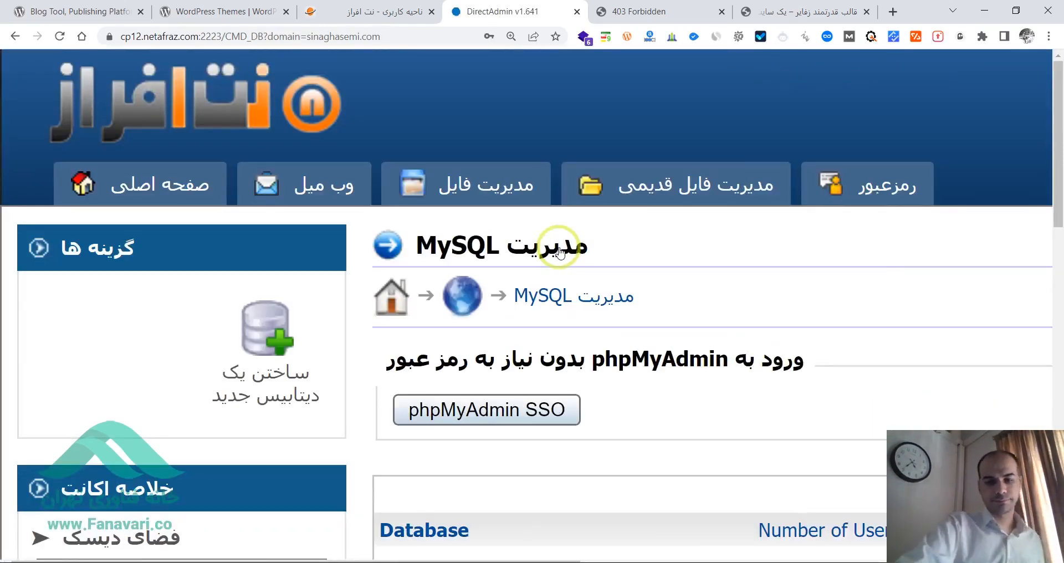
- Delete both existing MySQL databases, the ones ending in _test and _wptest, and confirm the deletion
key(ctrl+minus)
key(ctrl+minus)
key(ctrl+minus)
key(ctrl+minus)
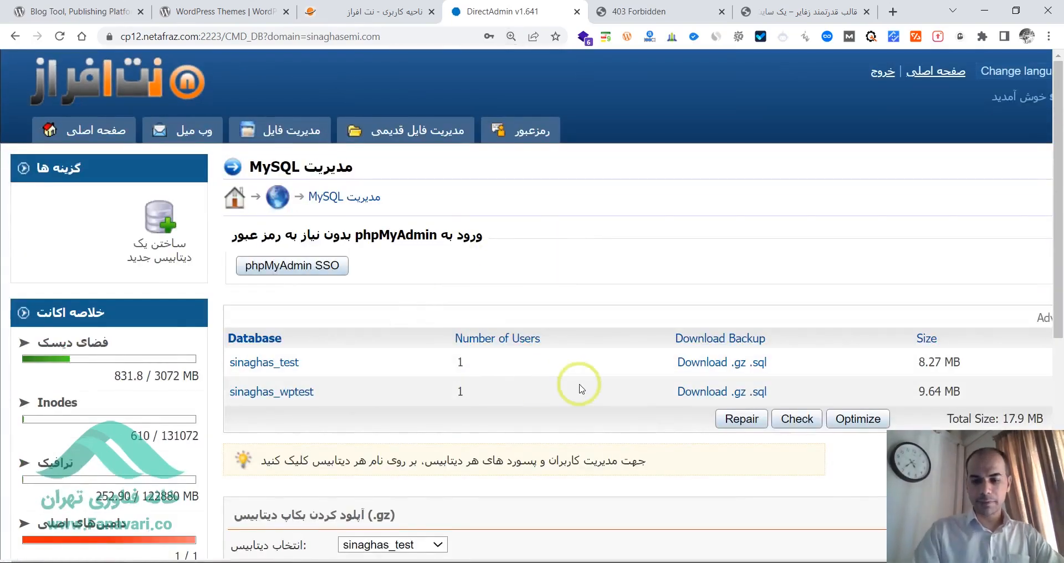
key(ctrl+minus)
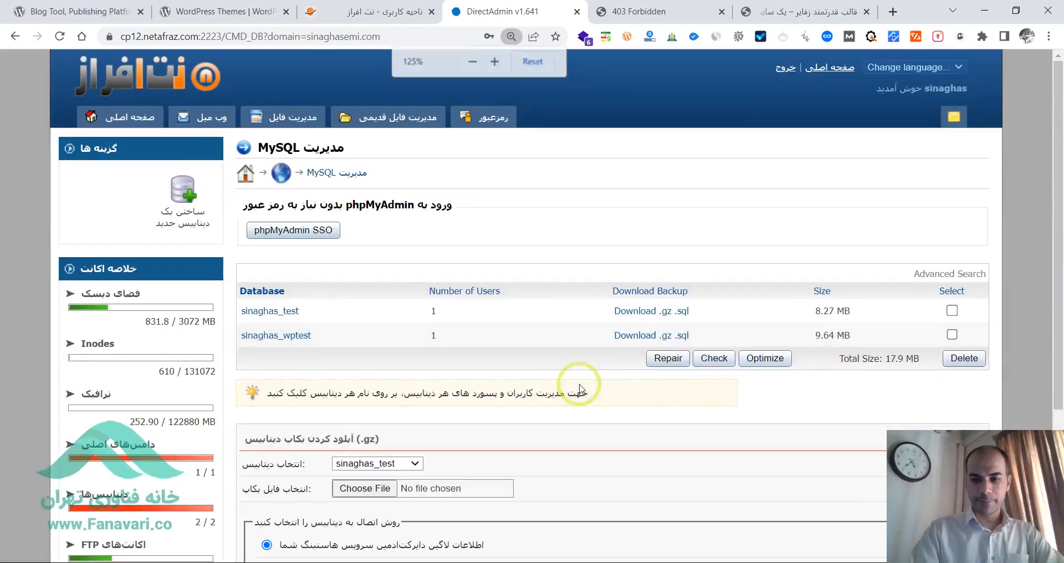
click(952, 310)
click(954, 335)
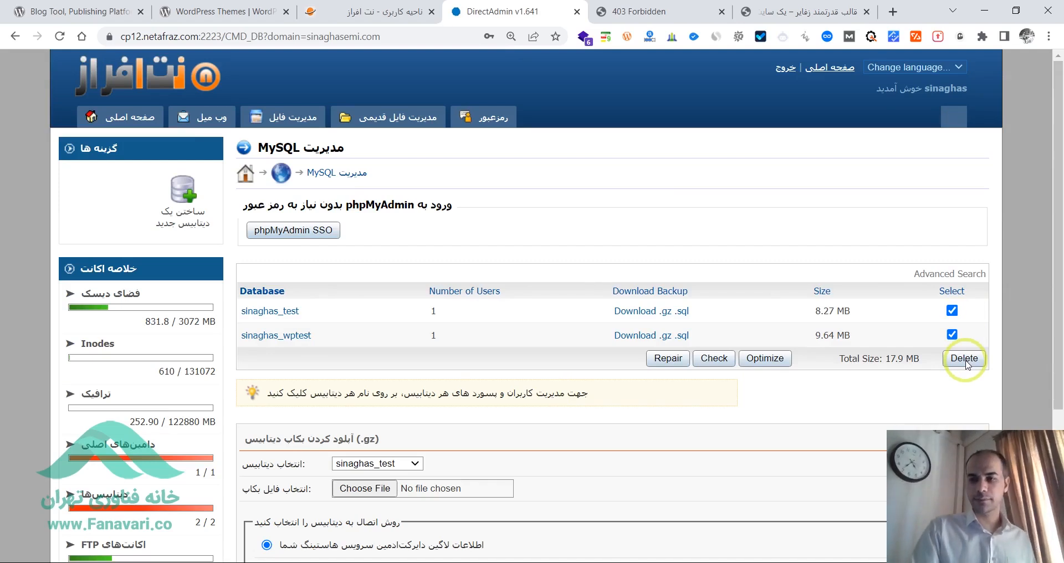
click(964, 359)
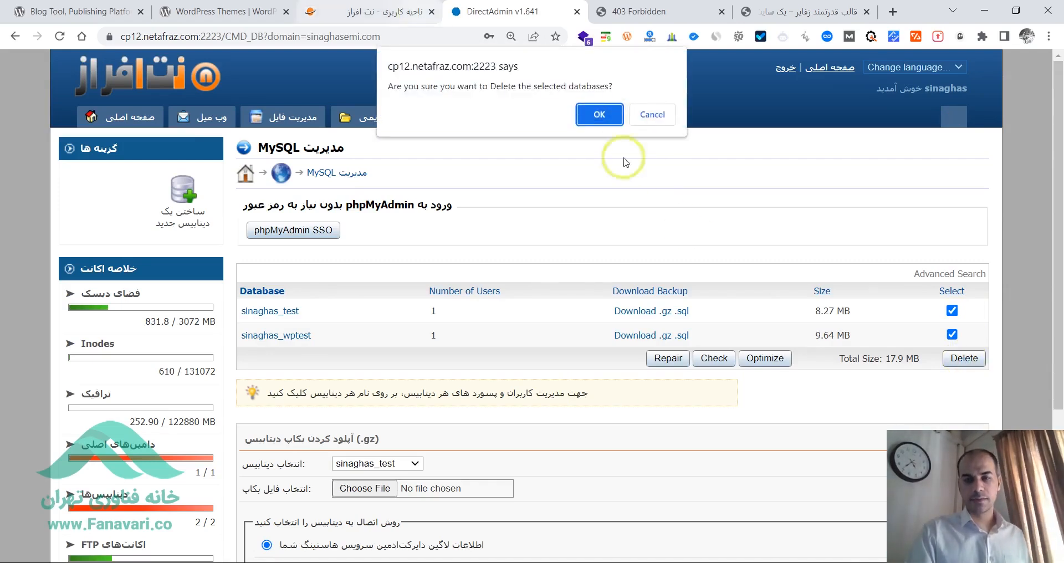
click(601, 116)
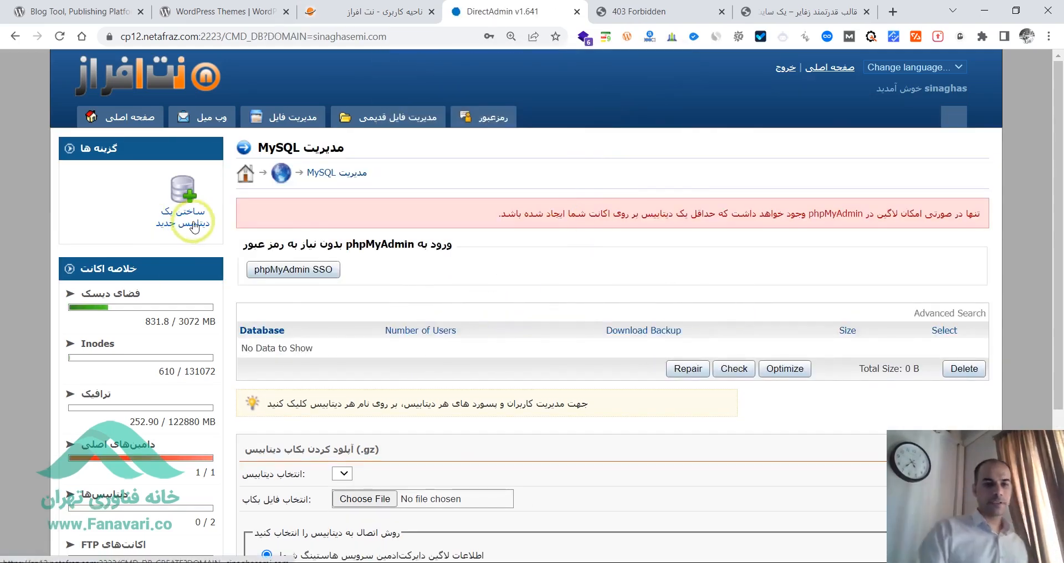
- Open the form for creating a new MySQL database and make its empty database name field ready for input
key(ctrl+plus)
key(ctrl+plus)
key(ctrl+plus)
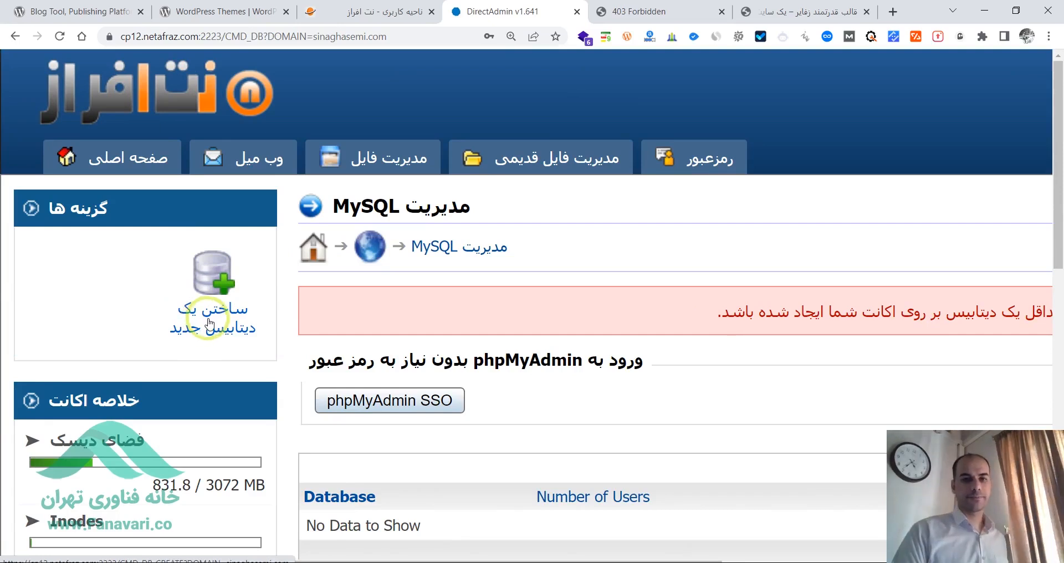
click(204, 325)
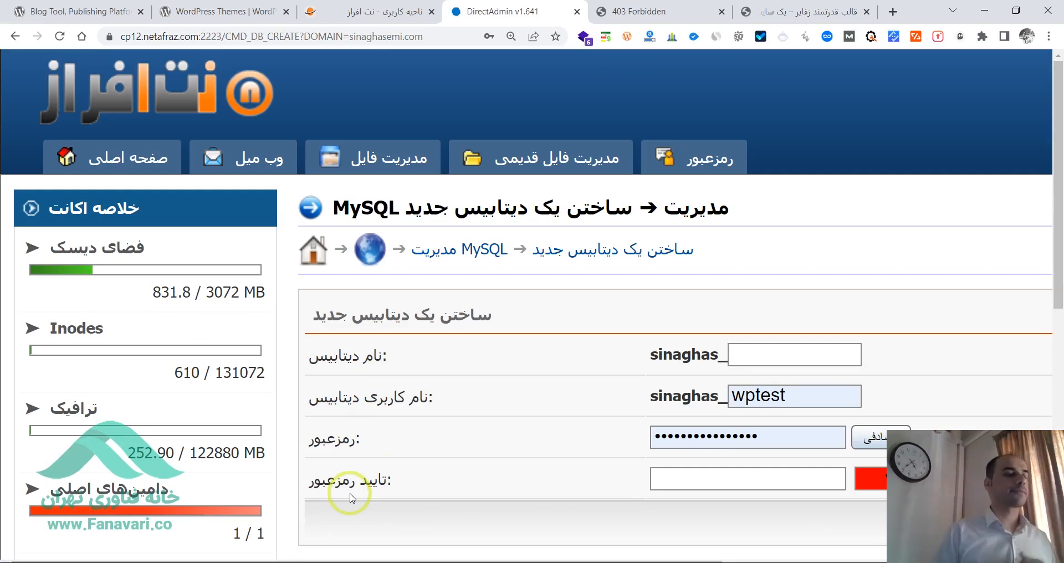
key(ctrl+plus)
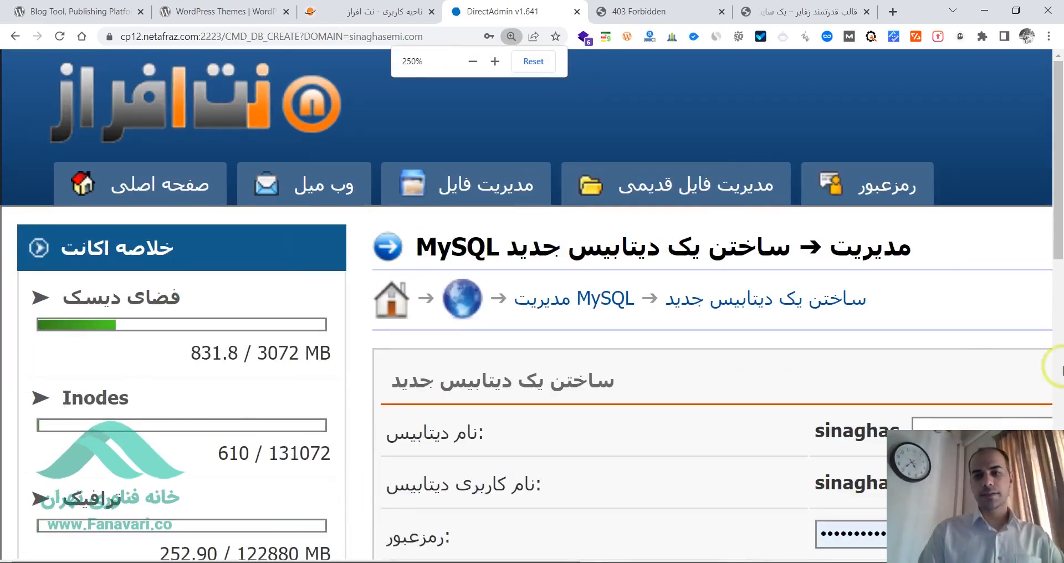
scroll(919, 373, down, 3)
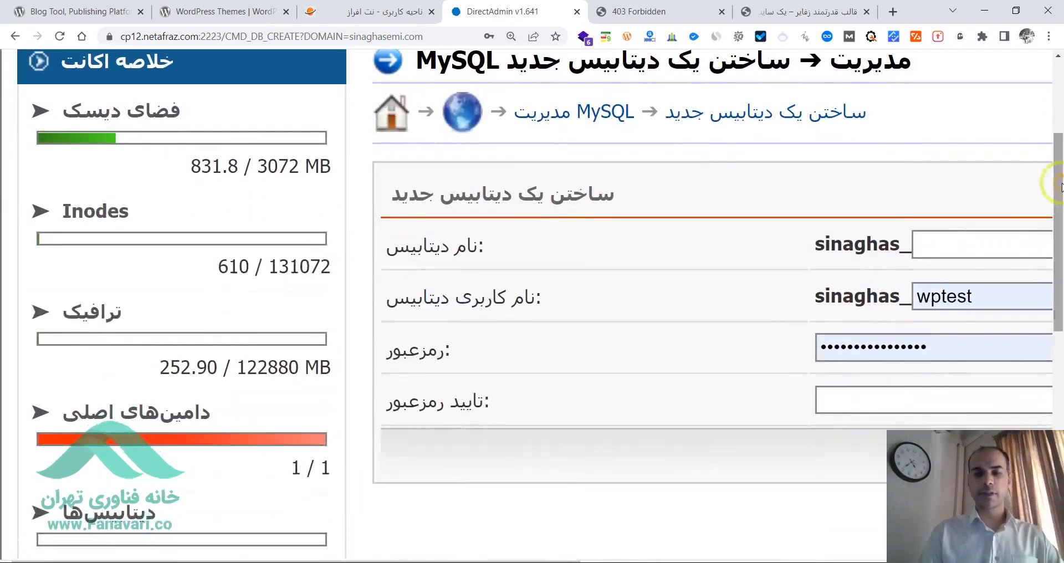
drag(1059, 252, 1060, 276)
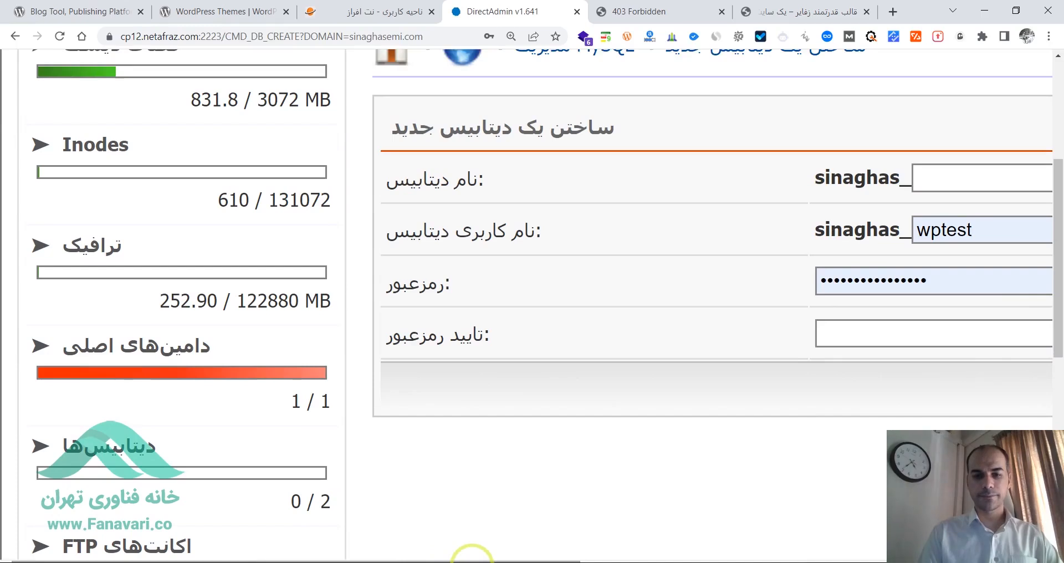
drag(471, 560, 656, 560)
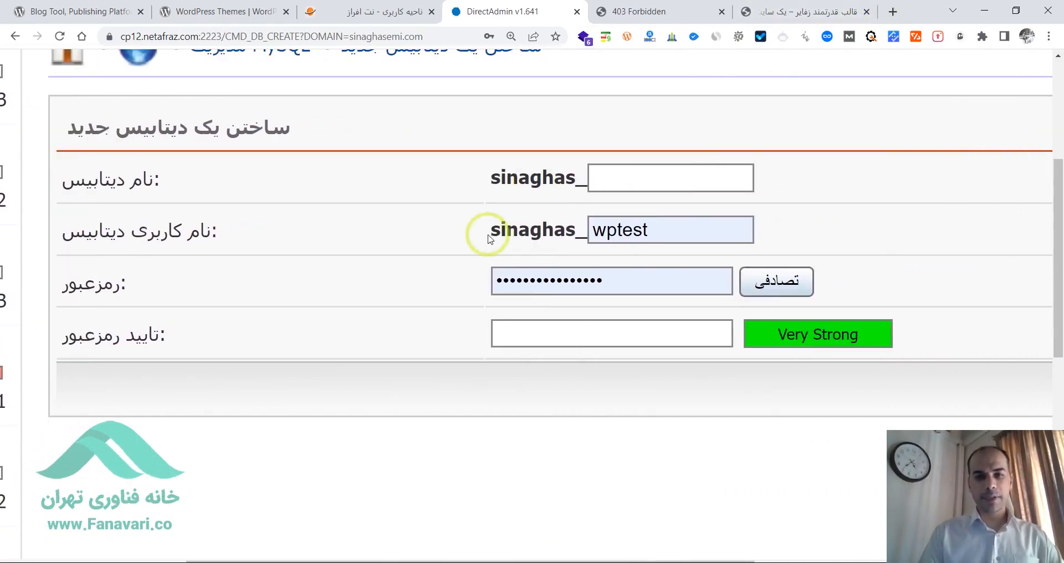
drag(492, 180, 598, 178)
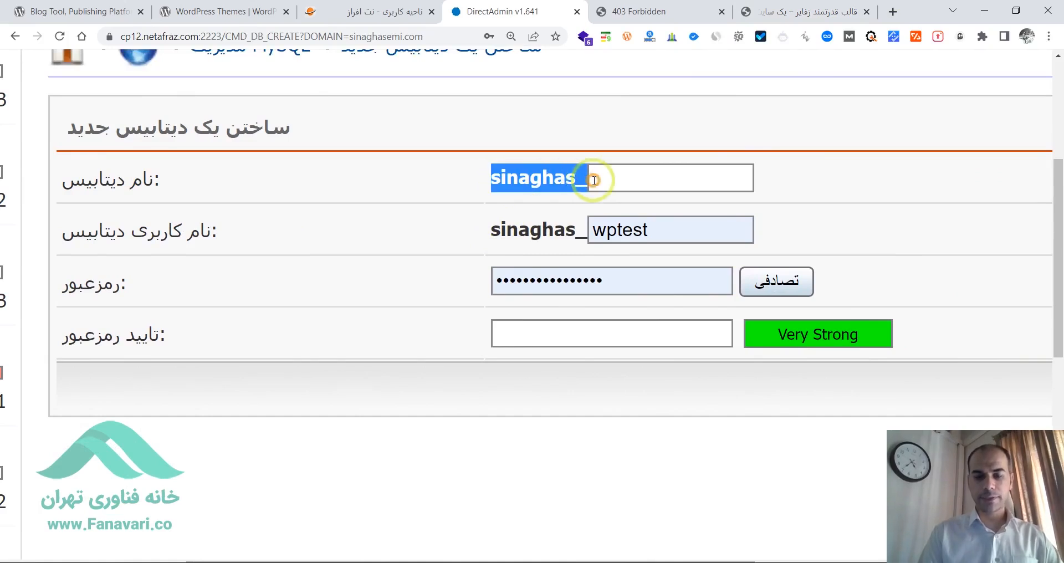
click(624, 181)
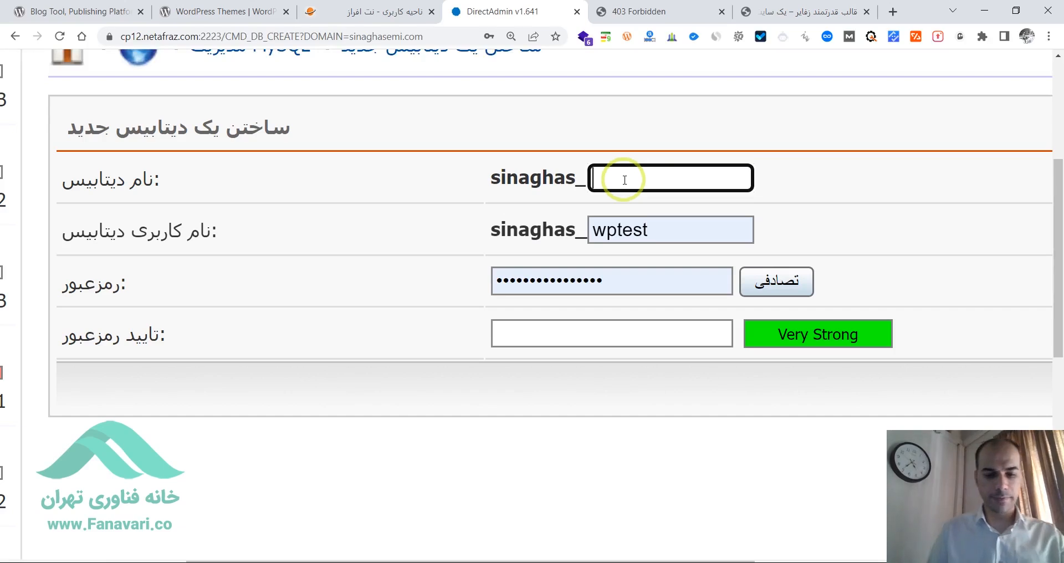
text(فحع)
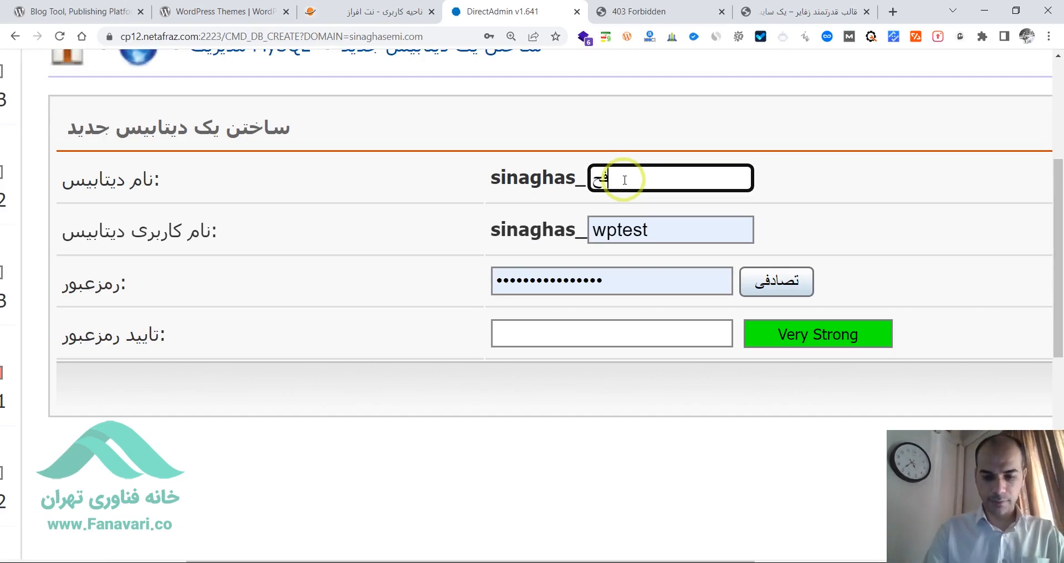
key(BackSpace)
key(BackSpace)
key(BackSpace)
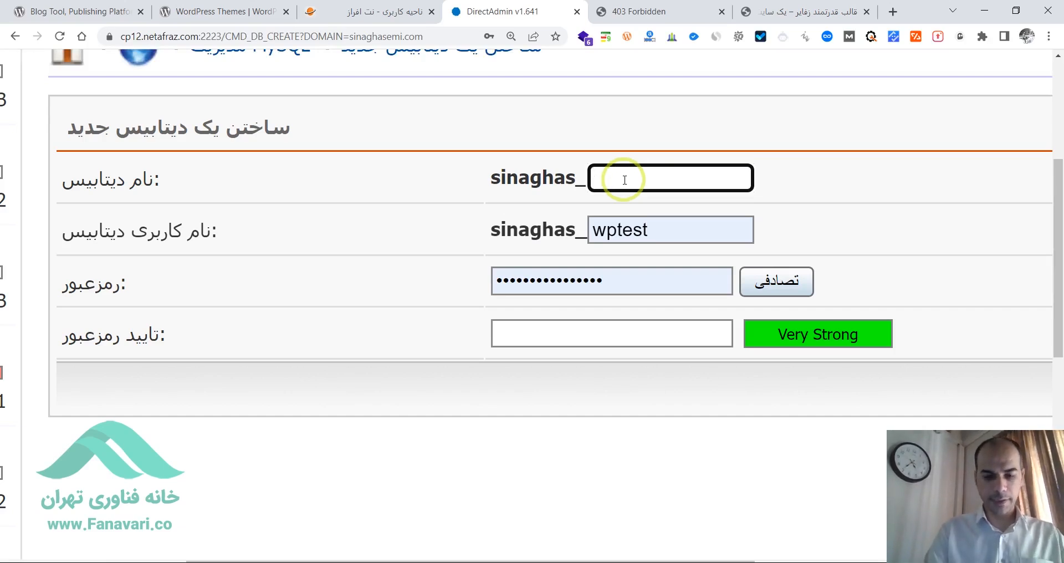
text(فح)
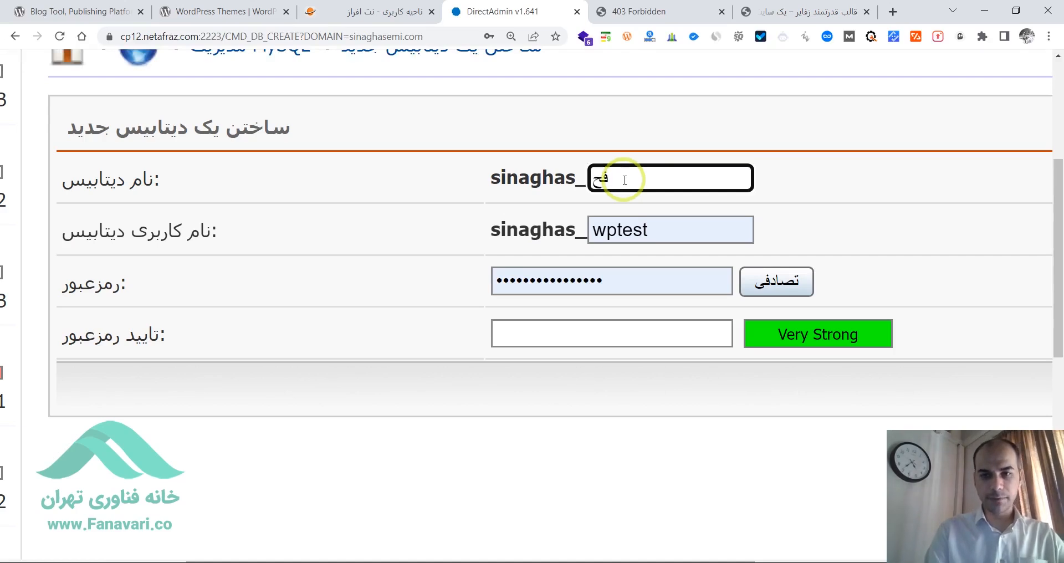
key(BackSpace)
key(BackSpace)
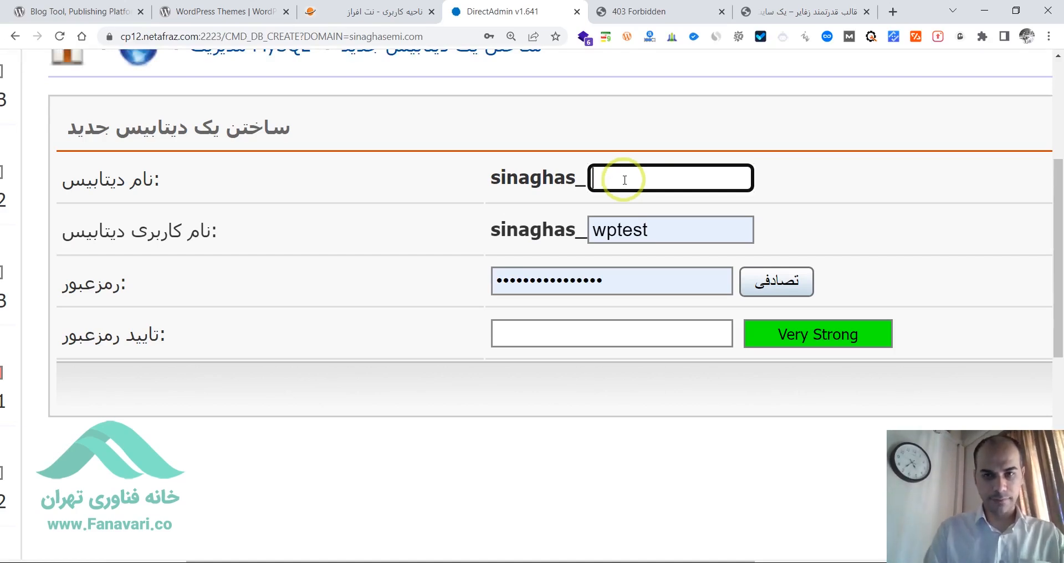
- Enter tpu as the name of the new database after the fixed account prefix
text(t)
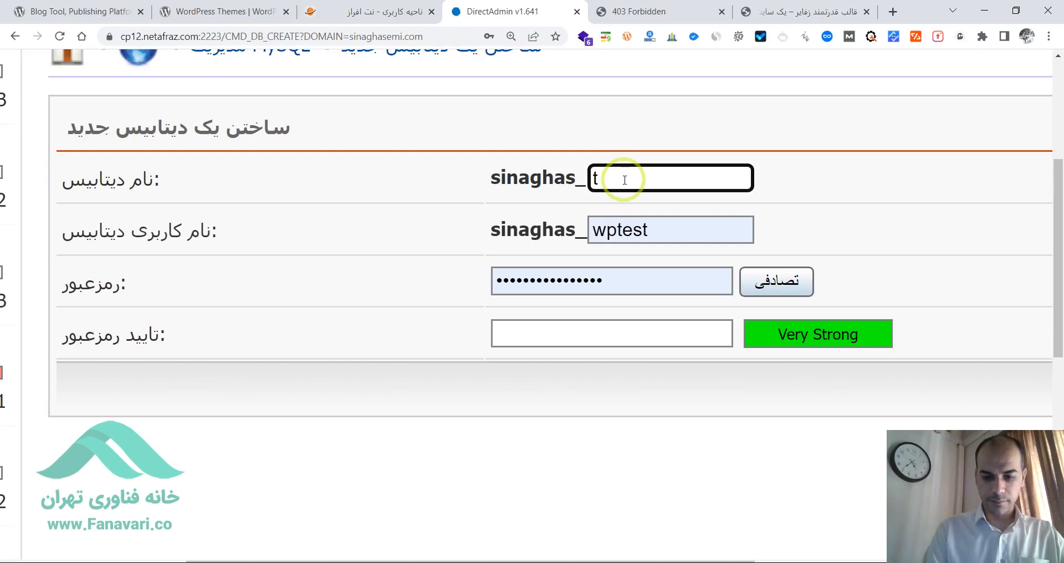
text(pu)
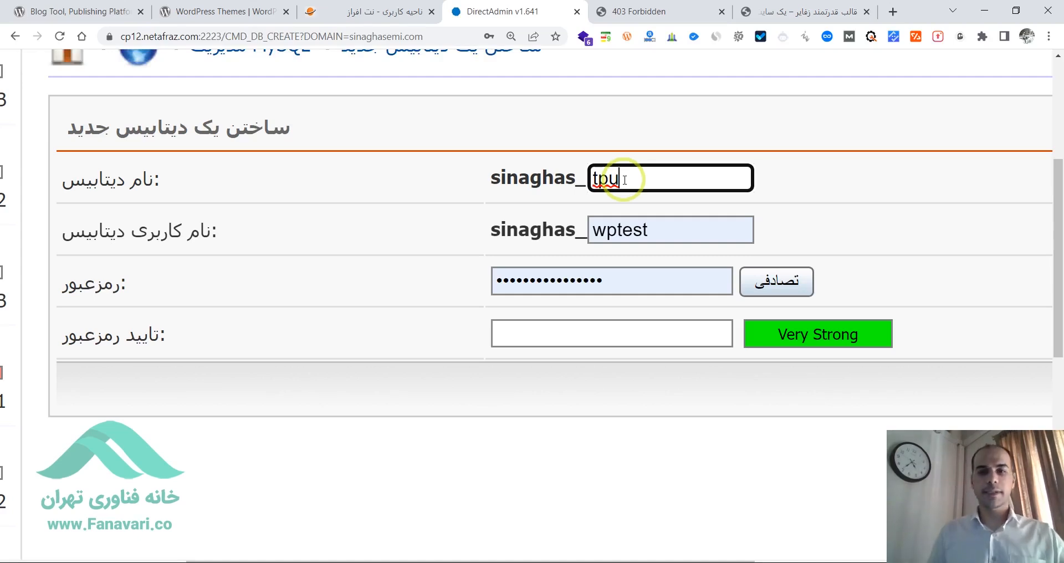
double_click(624, 180)
key(Tab)
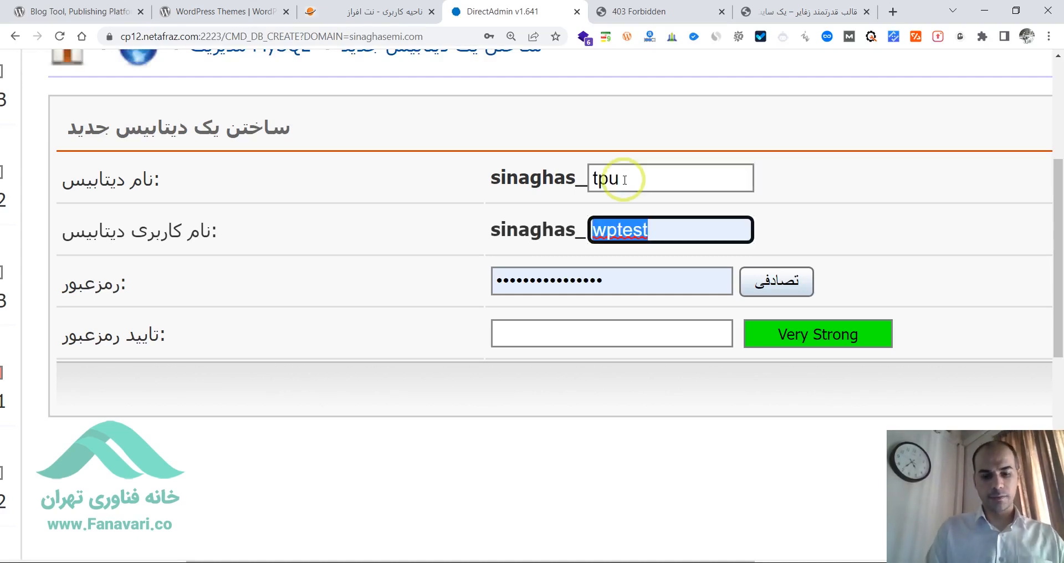
key(ctrl+v)
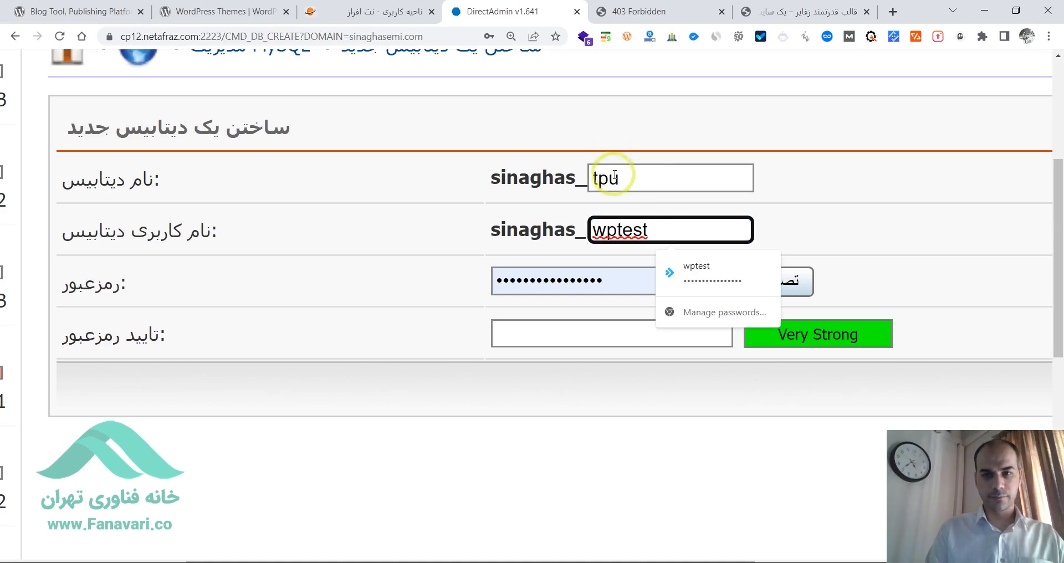
double_click(614, 176)
key(ctrl+c)
double_click(641, 217)
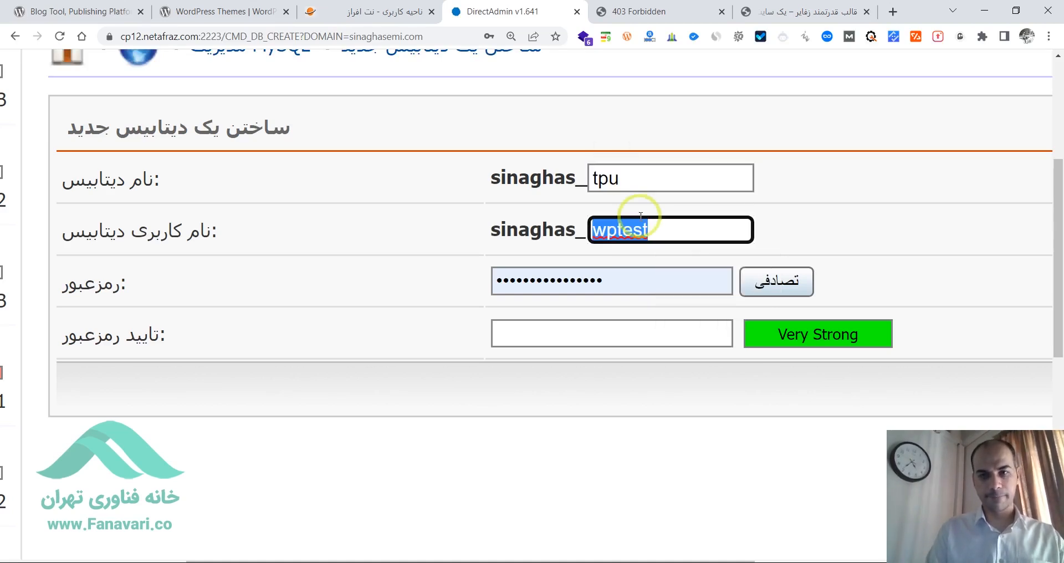
key(ctrl+v)
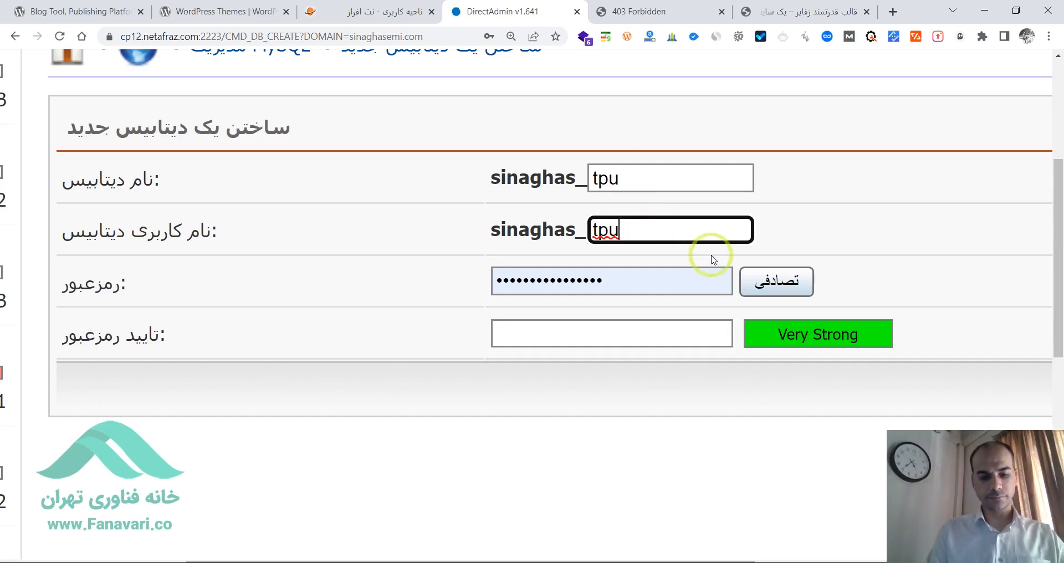
key(ctrl+z)
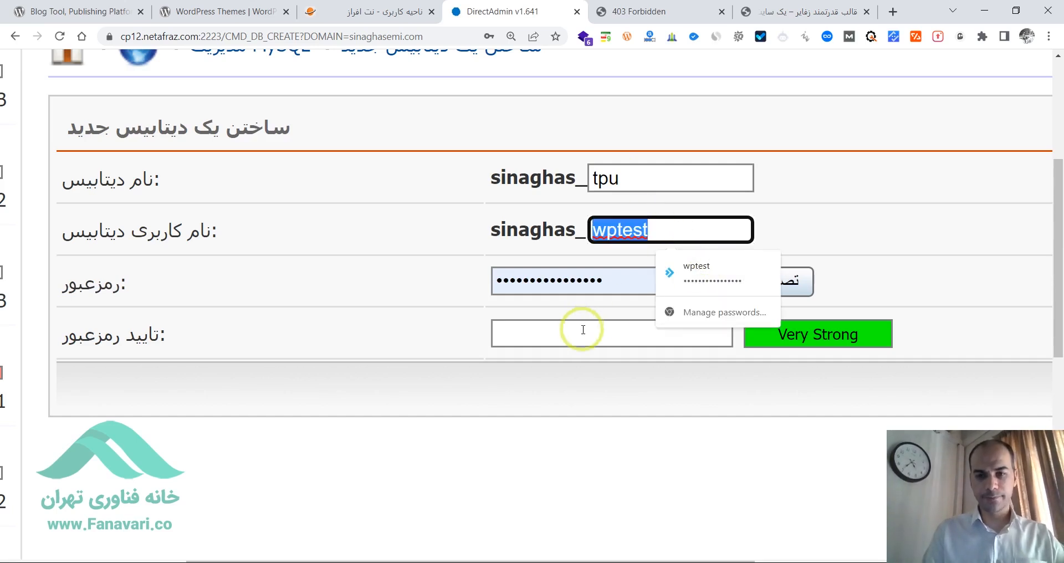
- Set the database username to testt after the account prefix and generate a random password with its confirmation
click(689, 221)
key(BackSpace)
key(BackSpace)
key(BackSpace)
key(BackSpace)
key(BackSpace)
key(BackSpace)
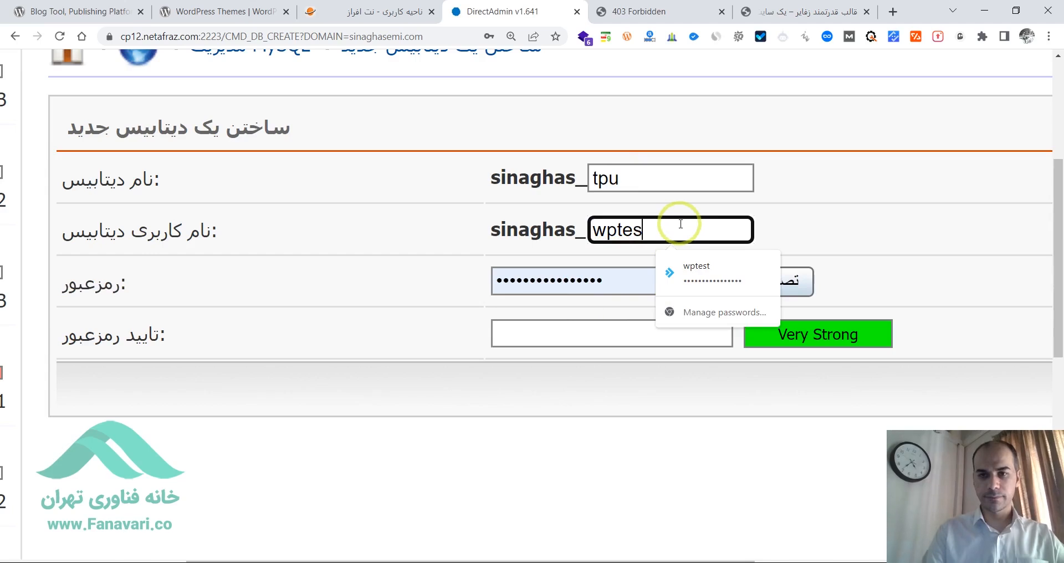
text(test)
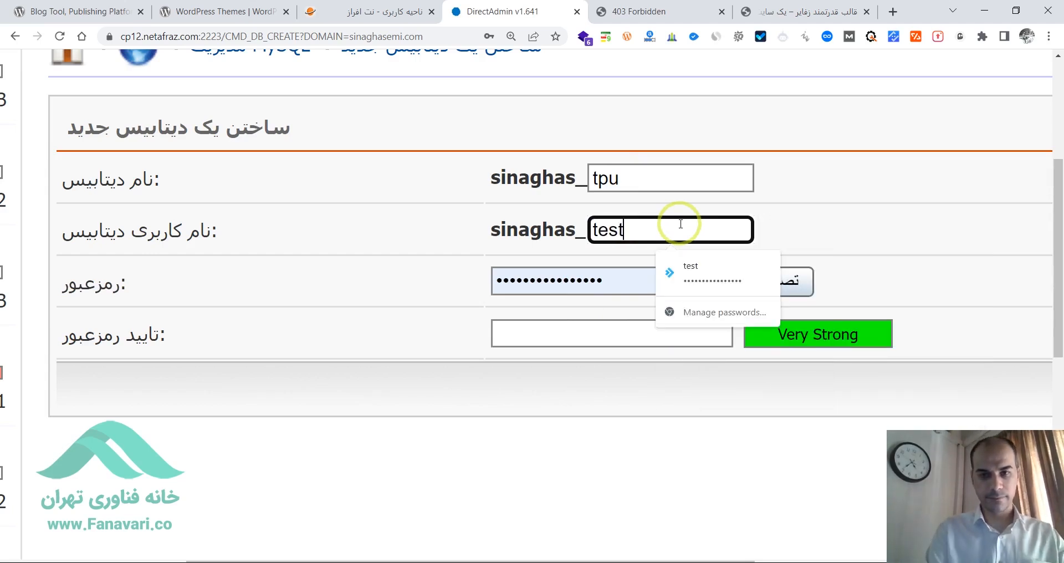
text(t)
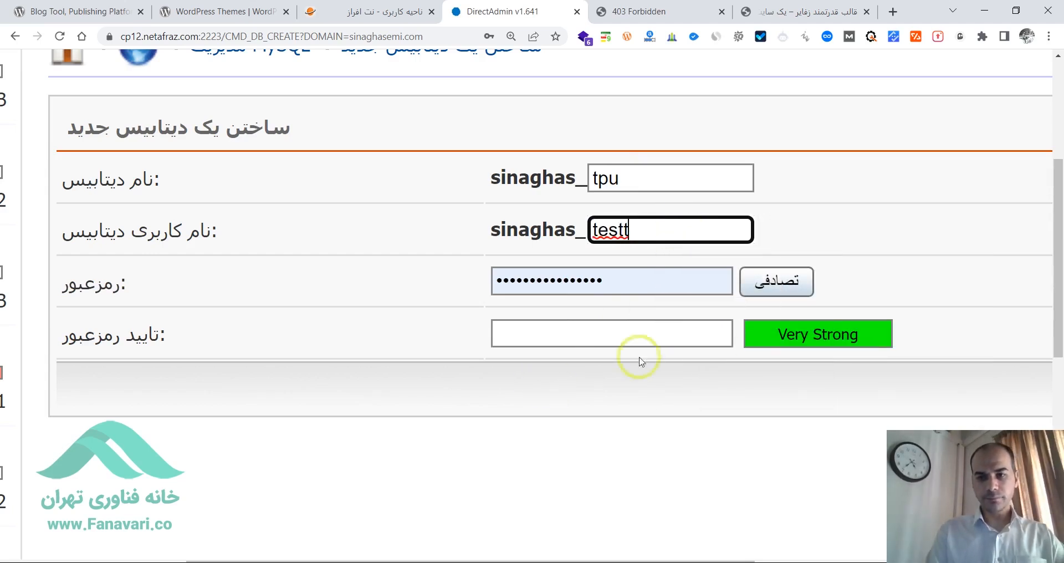
click(614, 335)
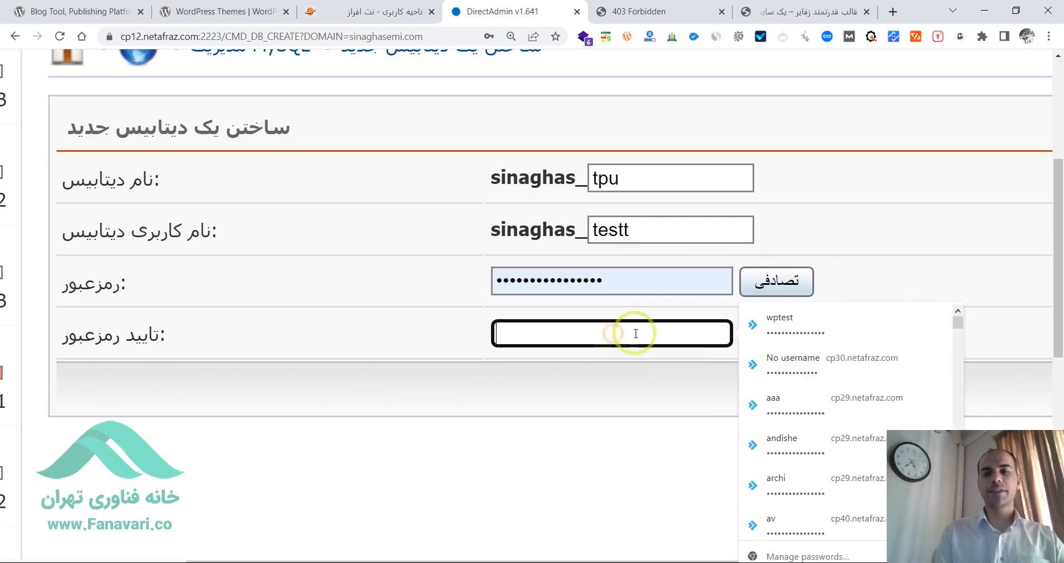
click(781, 279)
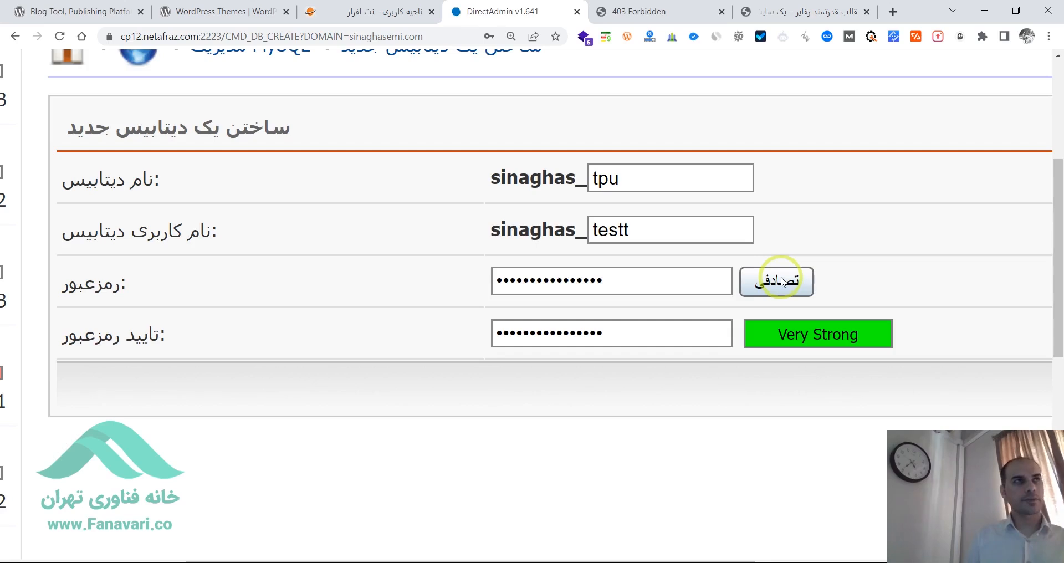
- Submit the completed form to create the new MySQL database and its user
key(ctrl+minus)
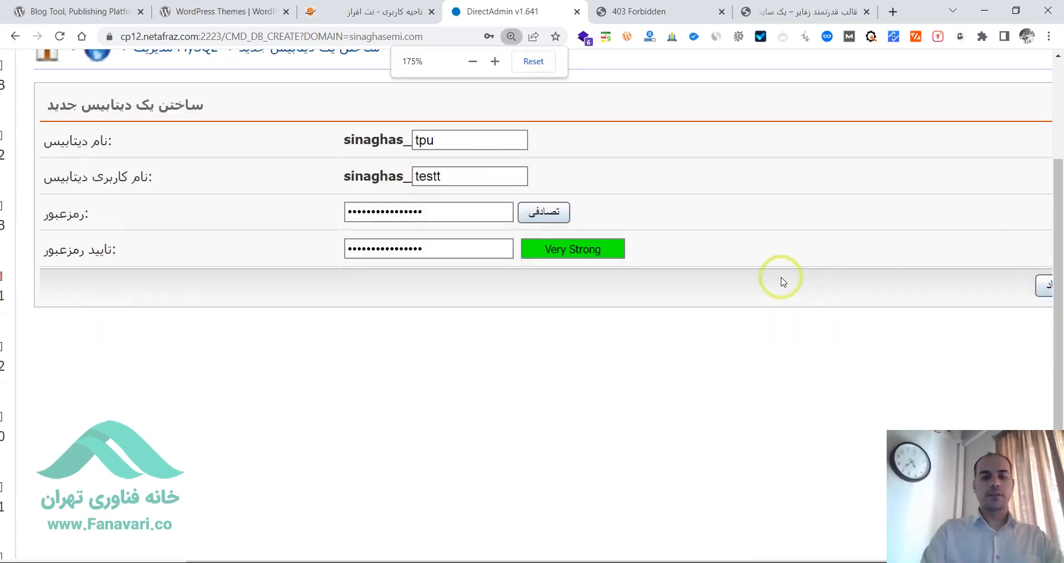
key(ctrl+minus)
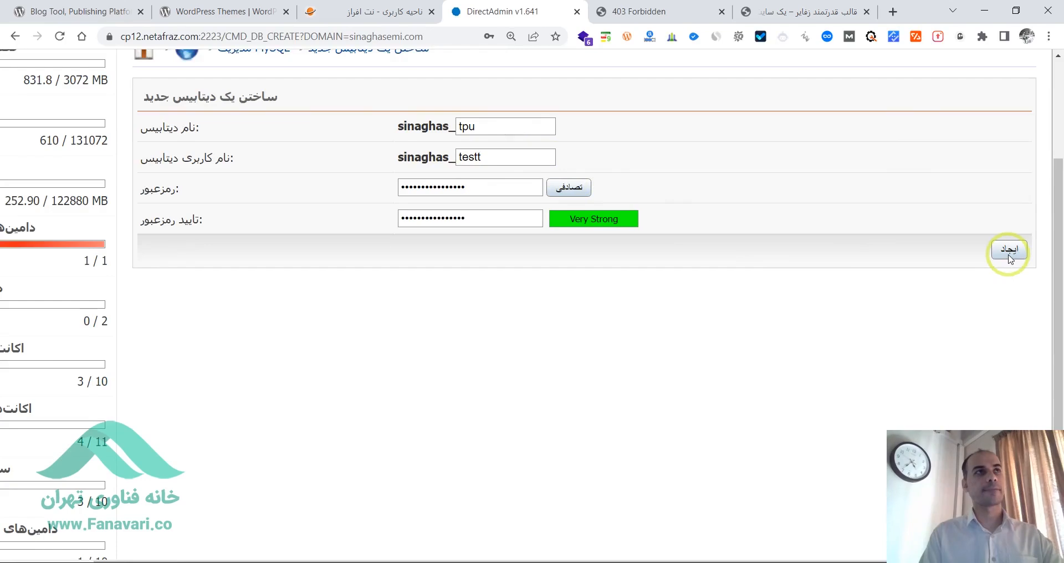
click(1009, 250)
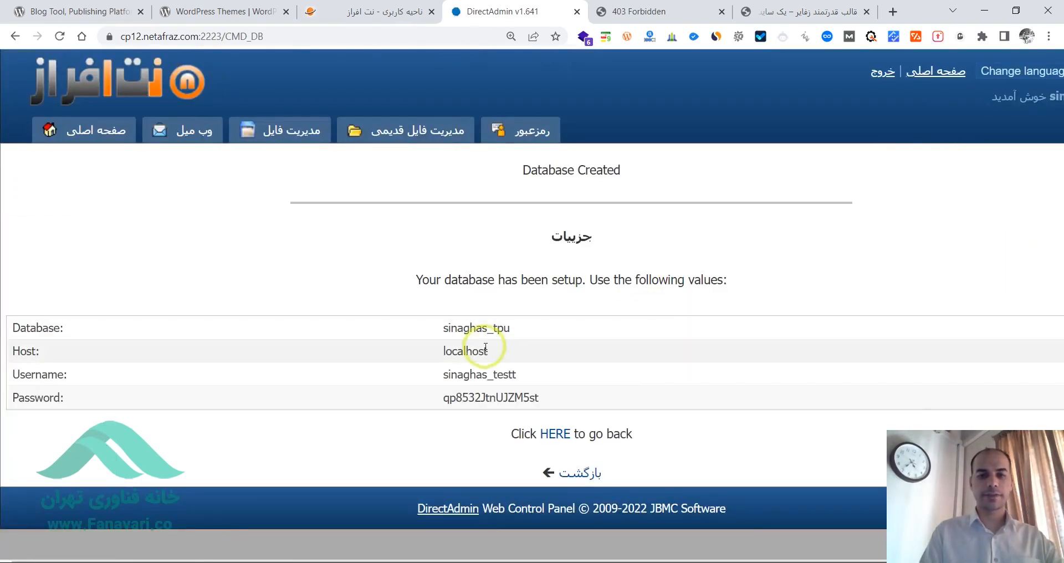
- Copy the new database's name, host, username and password details, and launch Word
drag(547, 399, 8, 330)
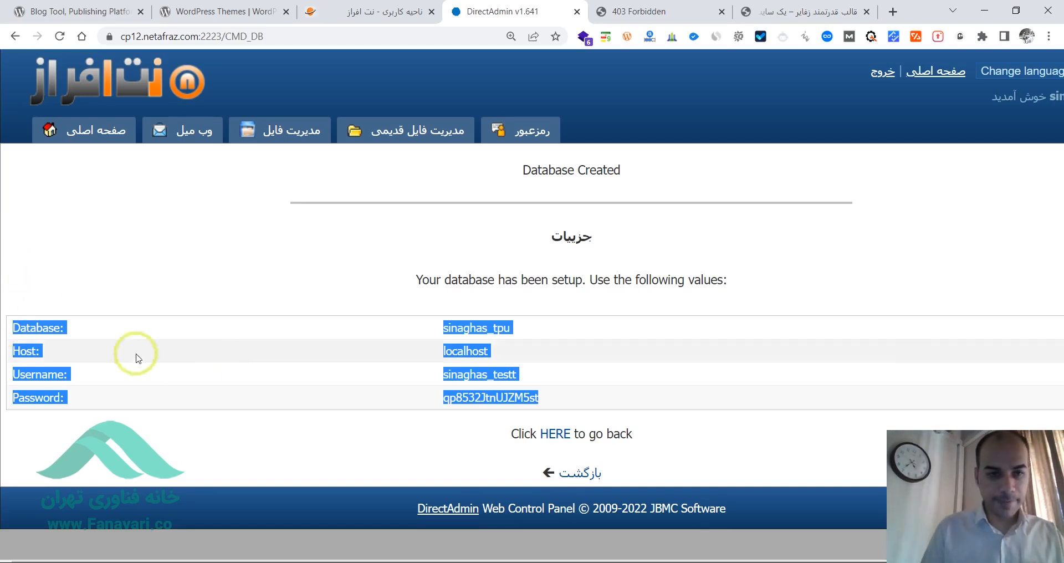
right_click(38, 320)
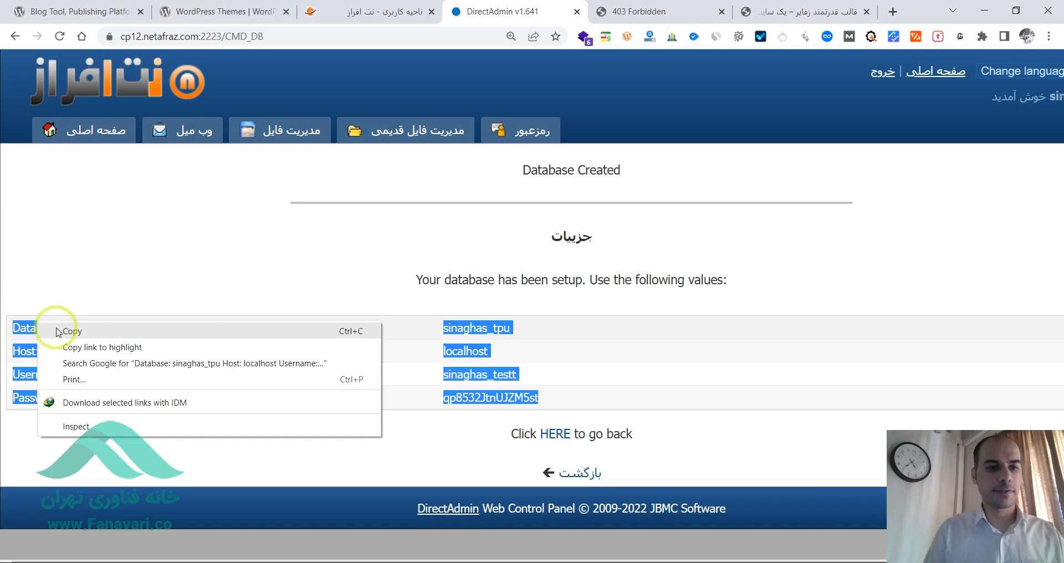
click(84, 334)
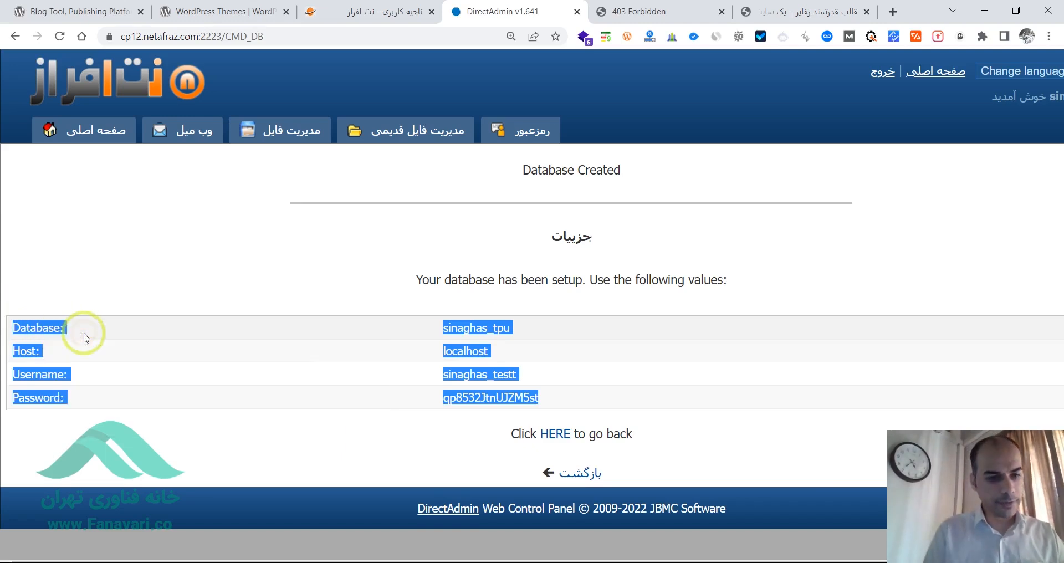
key(super)
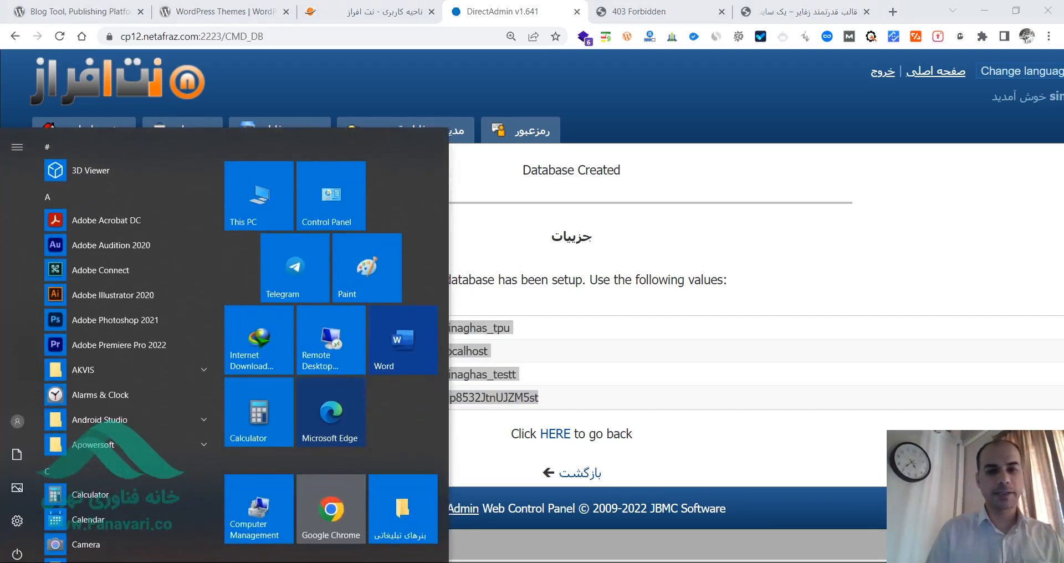
click(392, 375)
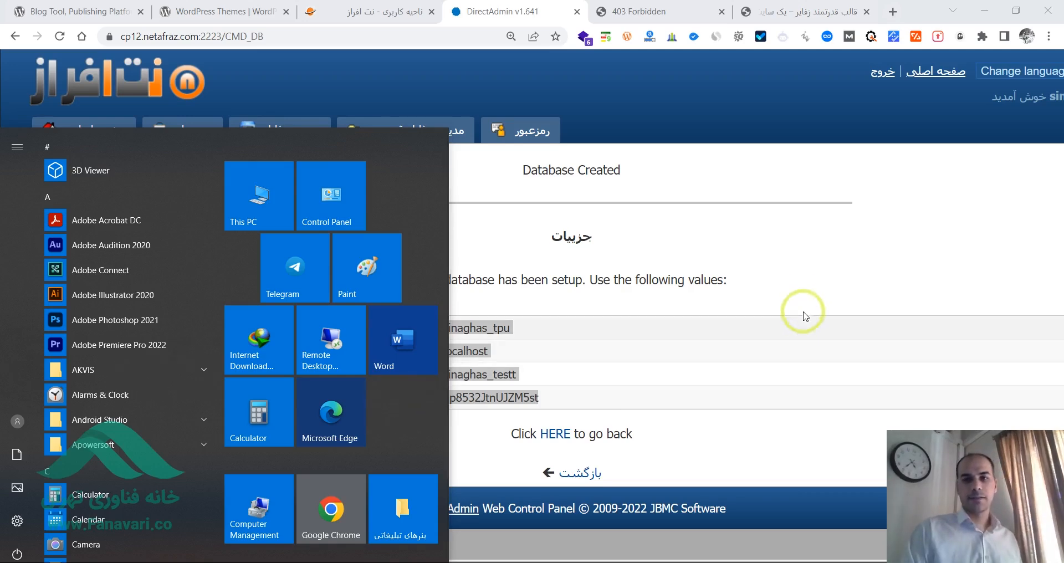
- Switch from the DirectAdmin database details to the open page of the website's own domain
click(382, 11)
click(488, 7)
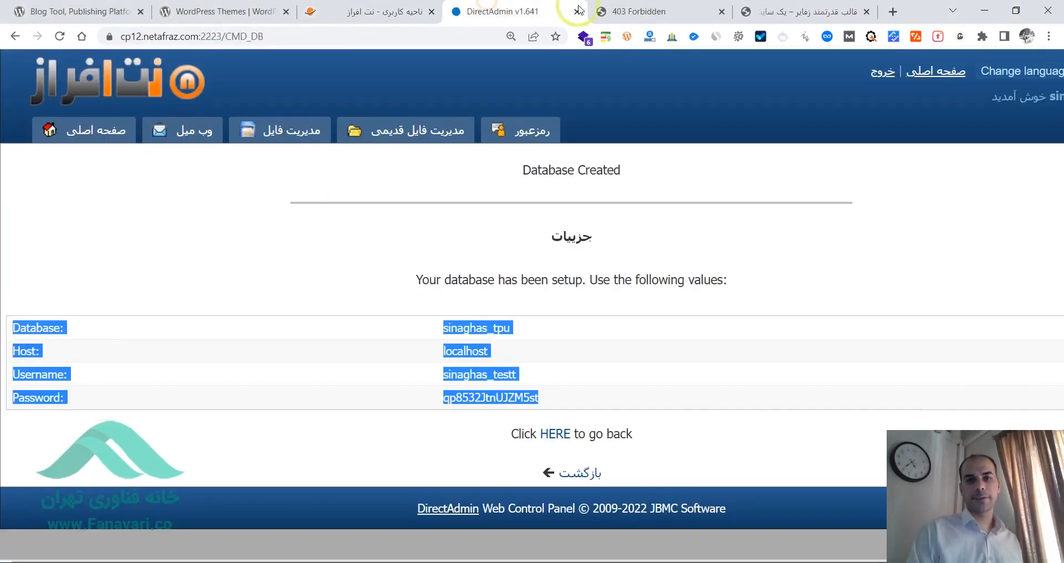
click(636, 7)
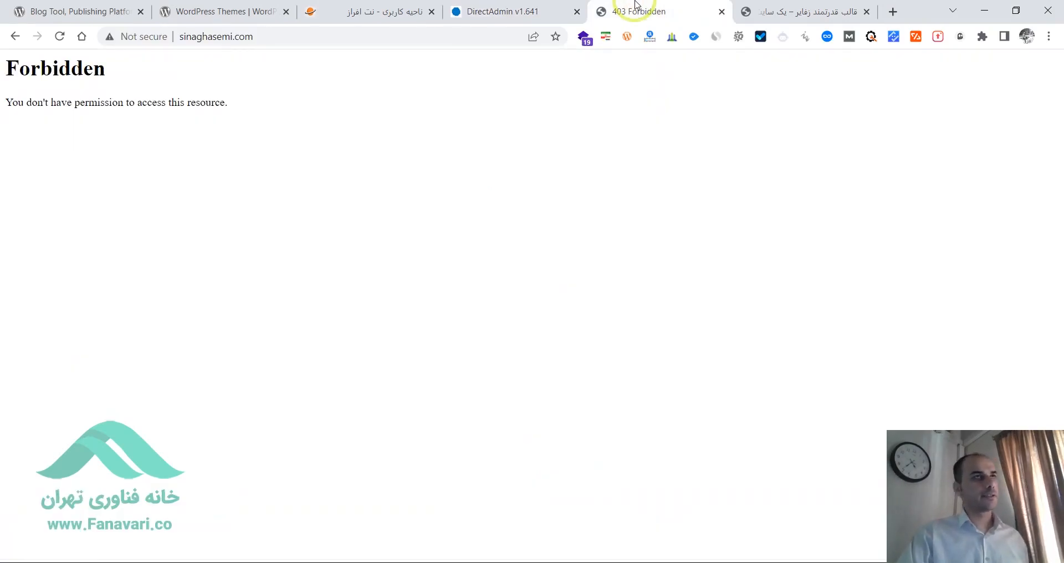